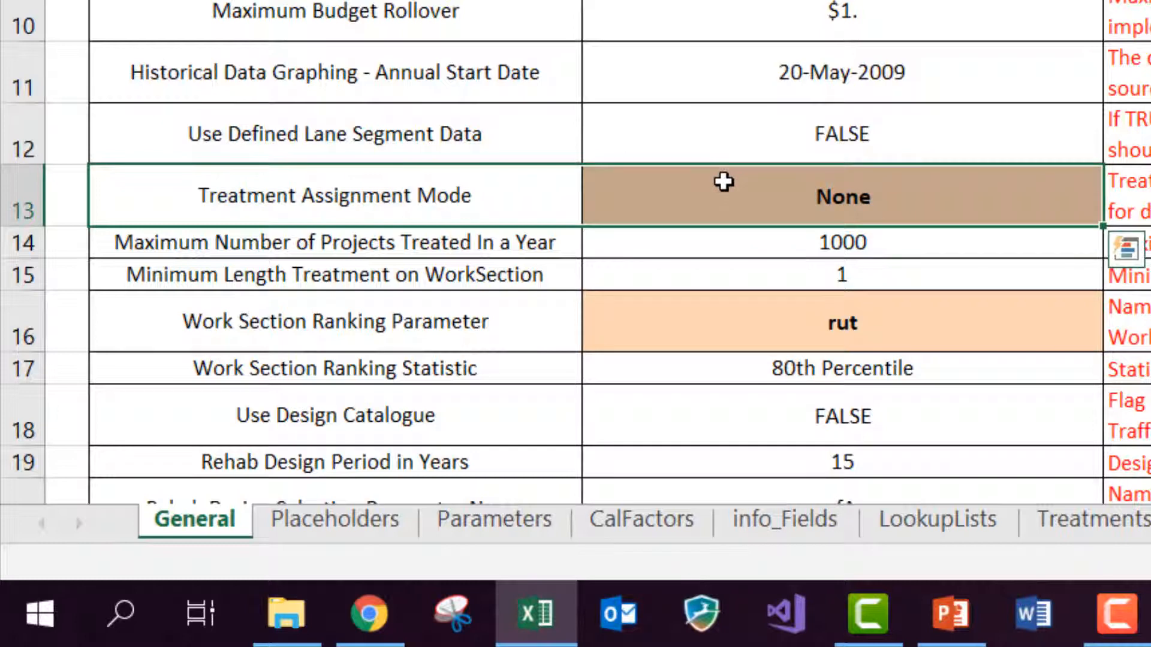
Set the Treatment Assignment Mode on the General sheet to "Ungrouped, Ranked, Cost-Constrained"
{"action": "left_click", "coordinate": [735, 200]}
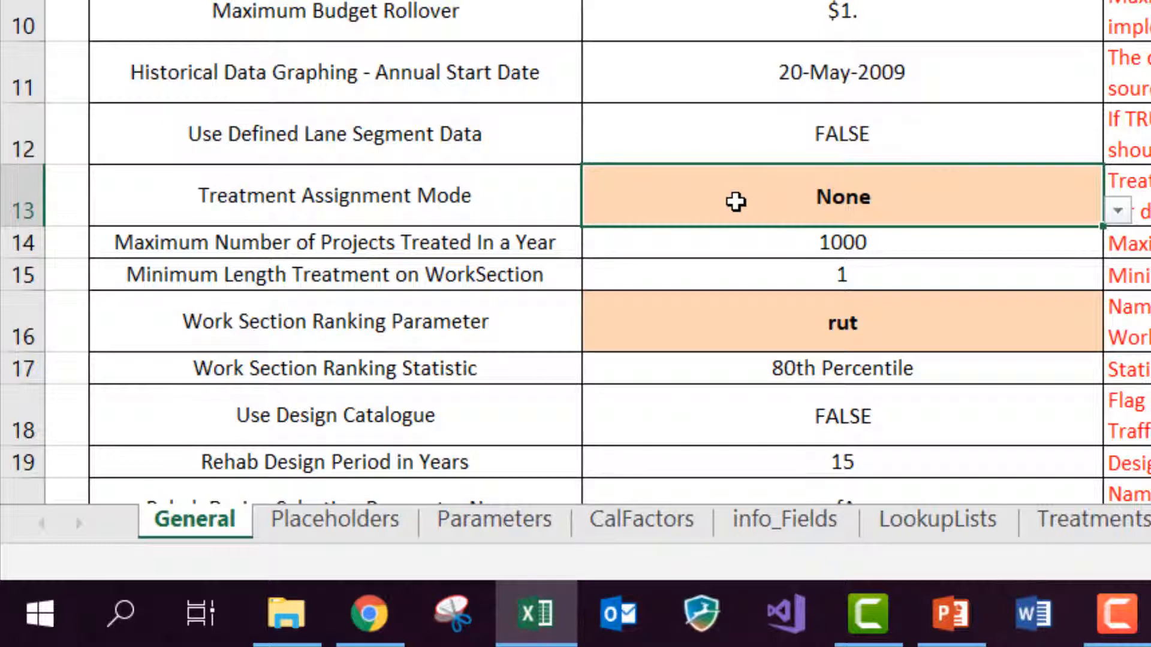
{"action": "left_click", "coordinate": [1128, 215]}
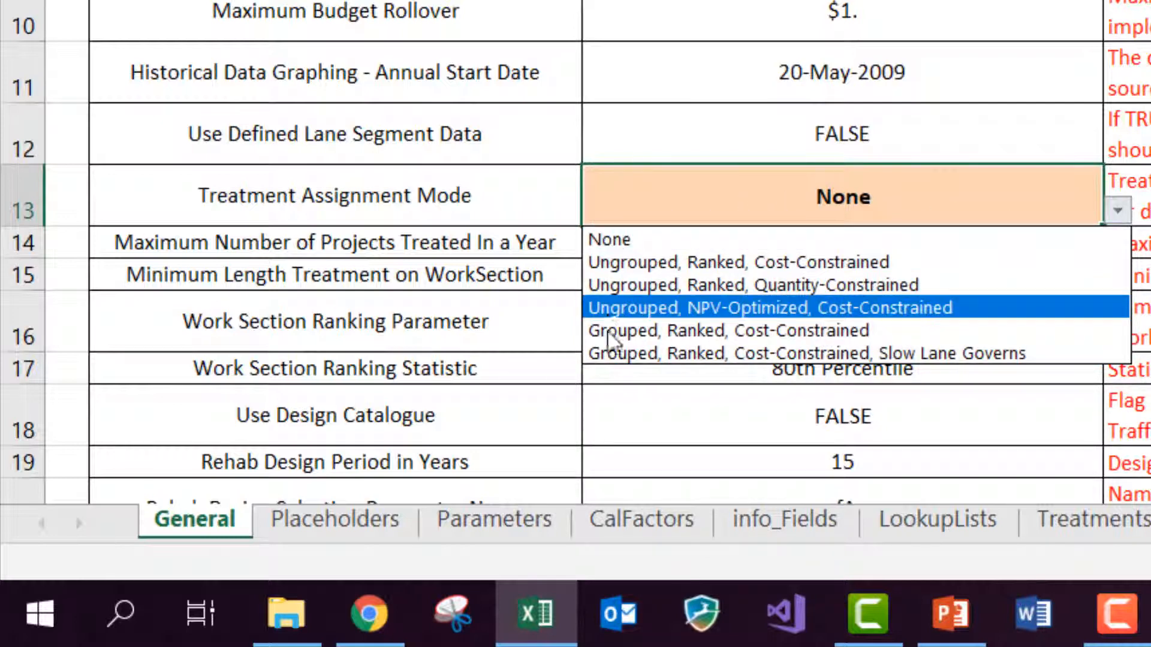
{"action": "left_click", "coordinate": [642, 264]}
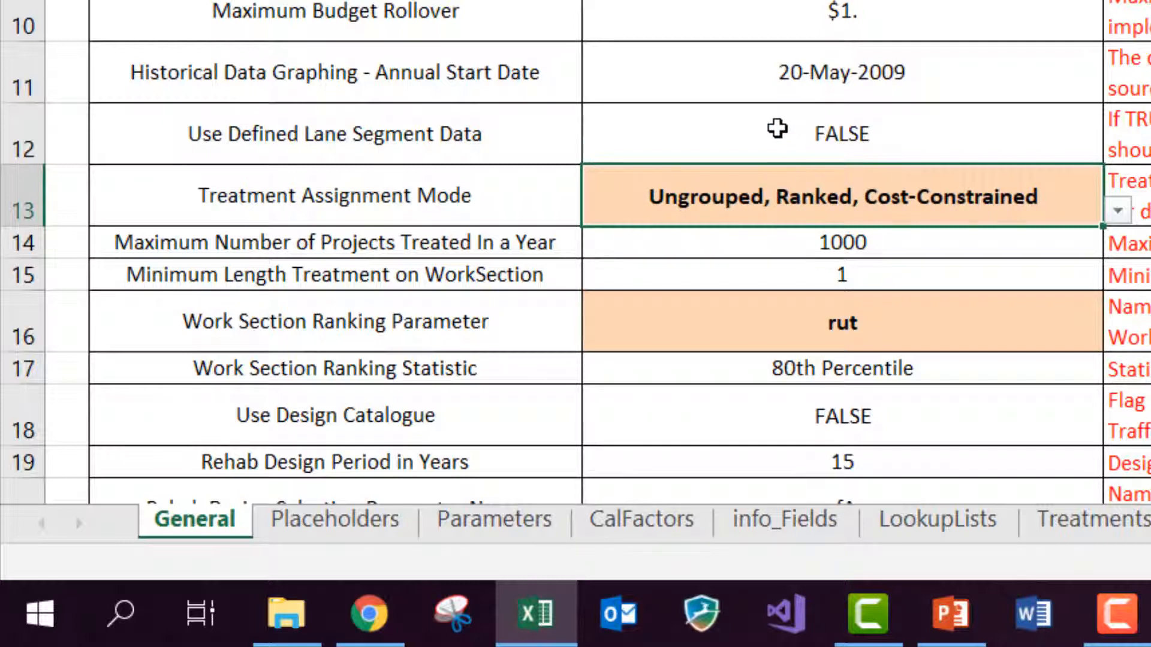
{"action": "left_click", "coordinate": [778, 132]}
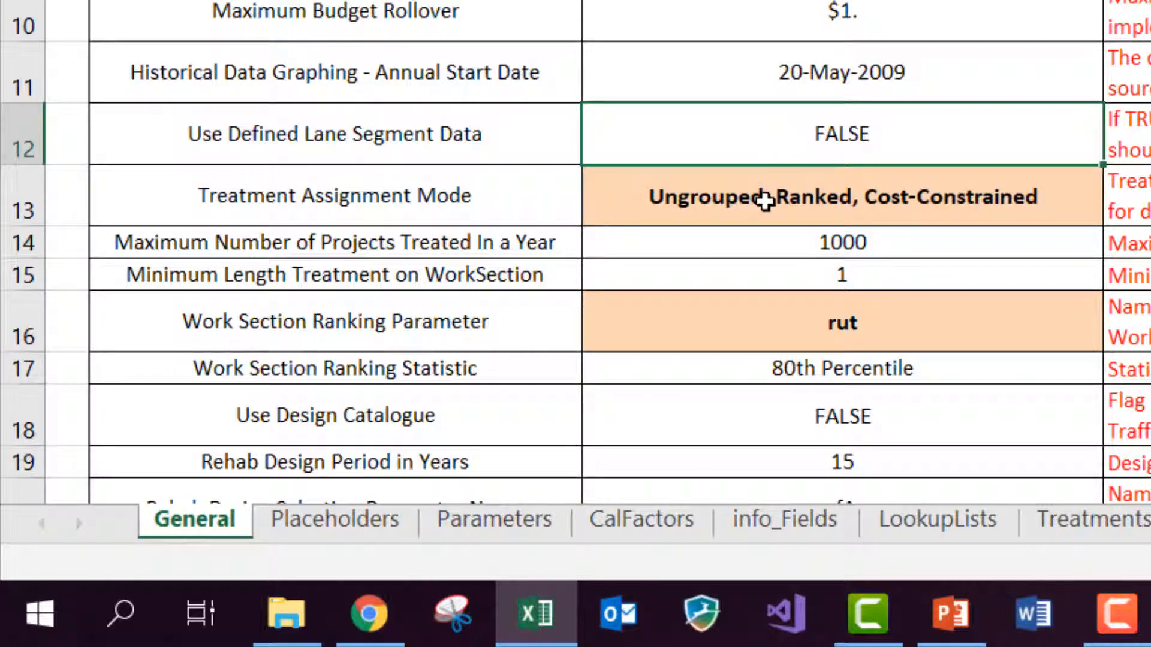
Review the available options for the Treatment Assignment Mode without changing the selection
{"action": "left_click", "coordinate": [761, 195]}
{"action": "left_click", "coordinate": [1117, 210]}
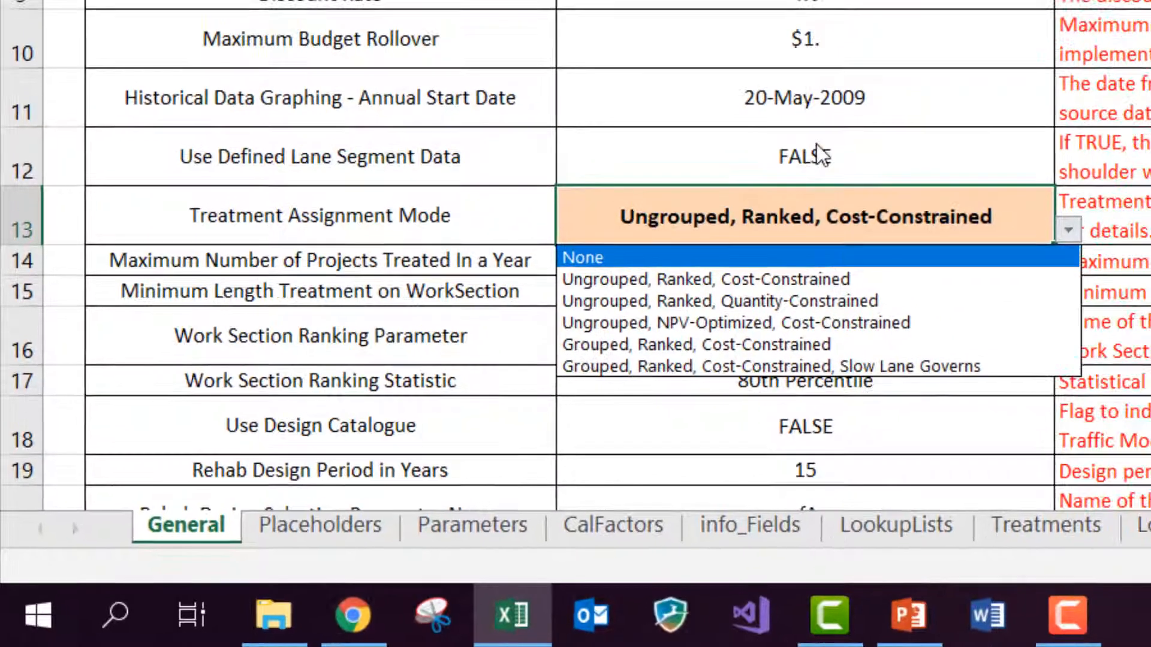
{"action": "left_click", "coordinate": [855, 133]}
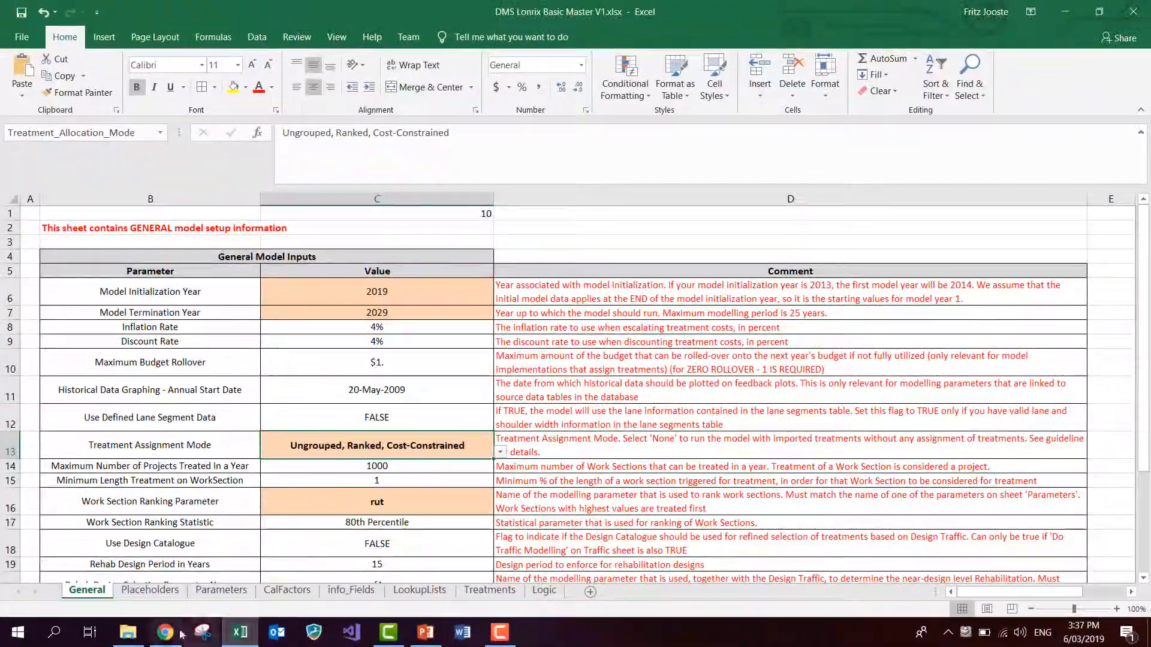
Switch to Chrome and search the JunoViewer Help site for "treatment assignment"
{"action": "left_click", "coordinate": [171, 634]}
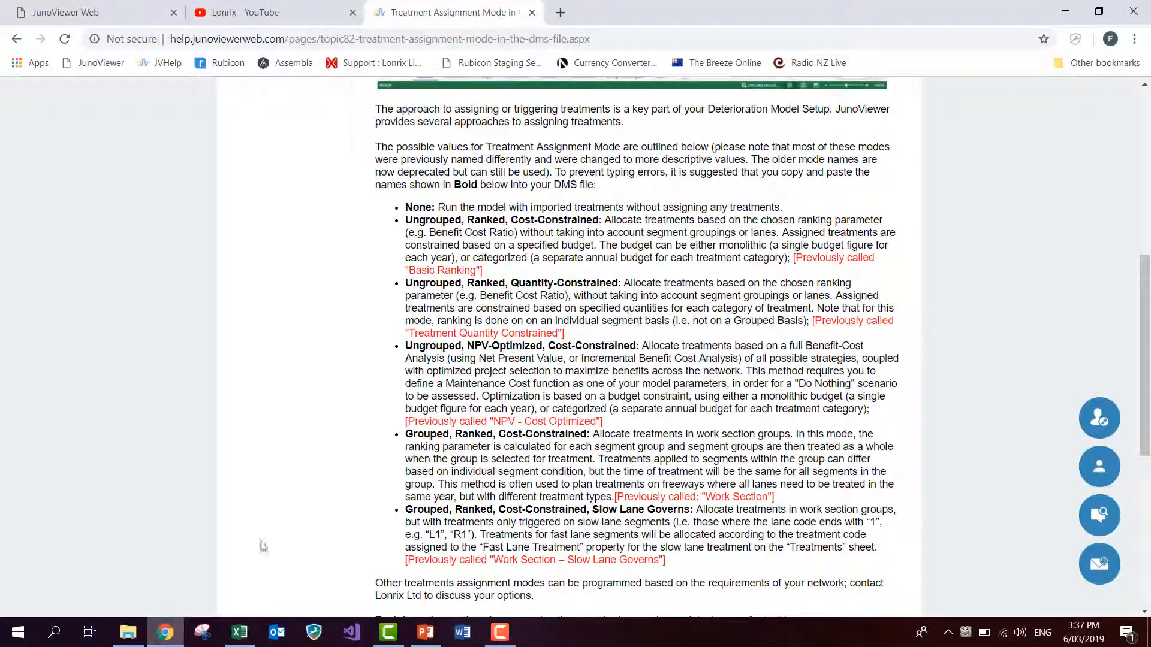
{"action": "scroll", "coordinate": [1072, 327], "scroll_direction": "up", "scroll_amount": 8}
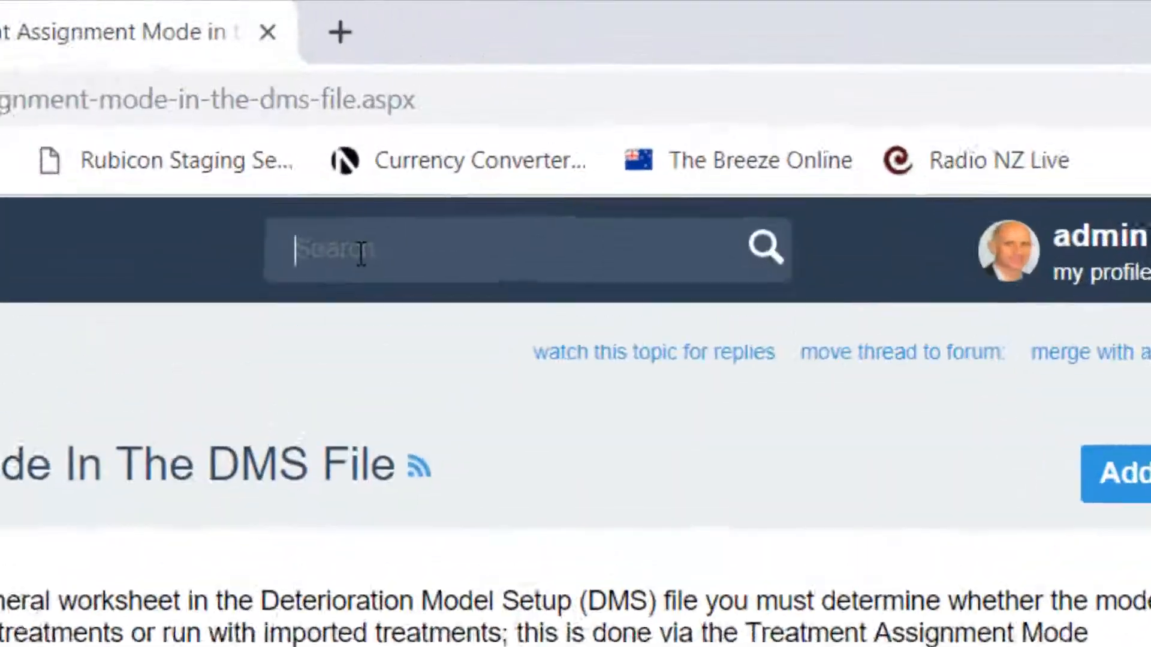
{"action": "type", "text": "treatment assign"}
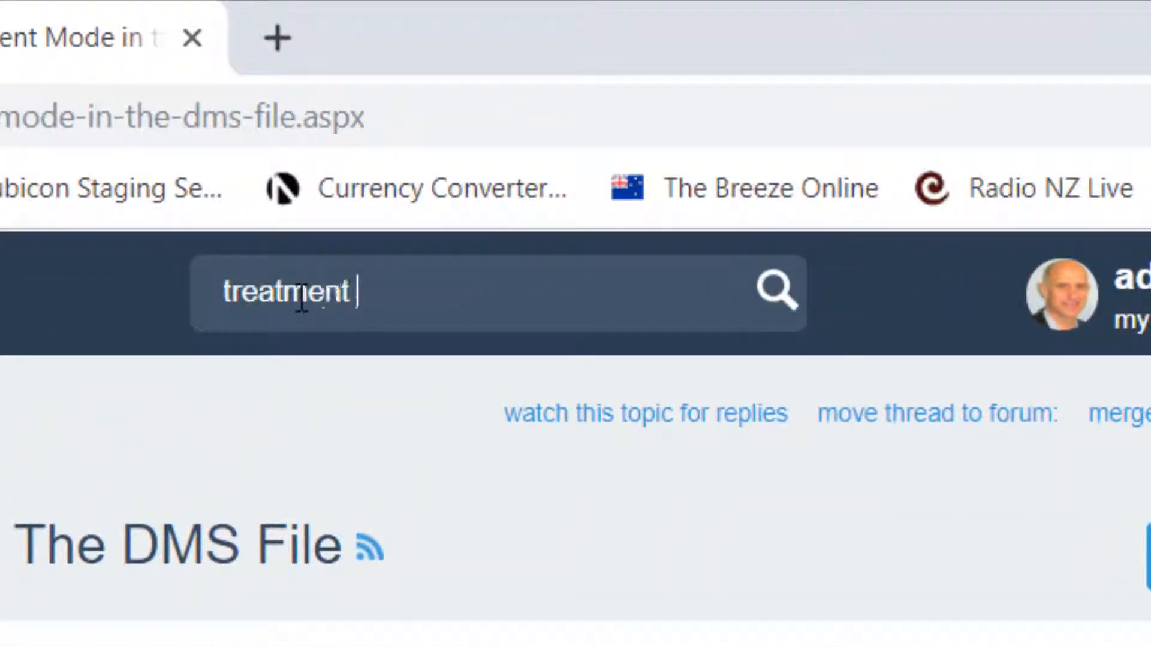
{"action": "type", "text": "ment"}
{"action": "key", "text": "Return"}
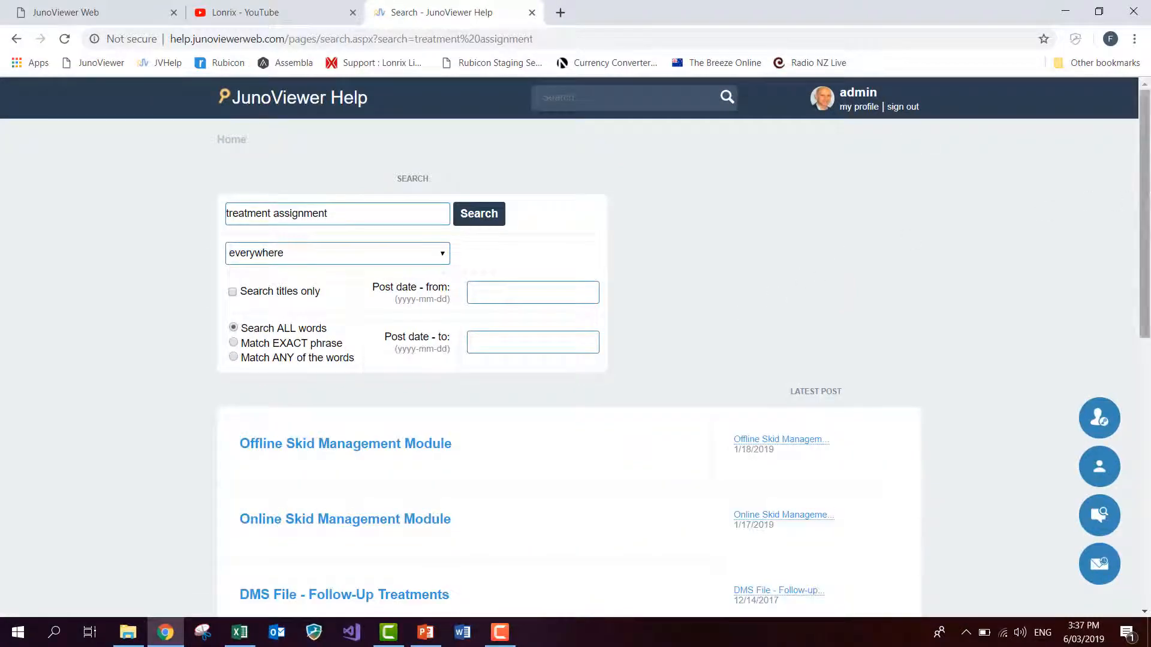
Open the help topic "Treatment Assignment Mode In The DMS File" and read the descriptions of the possible modes
{"action": "left_click_drag", "start_coordinate": [1146, 180], "coordinate": [1134, 484]}
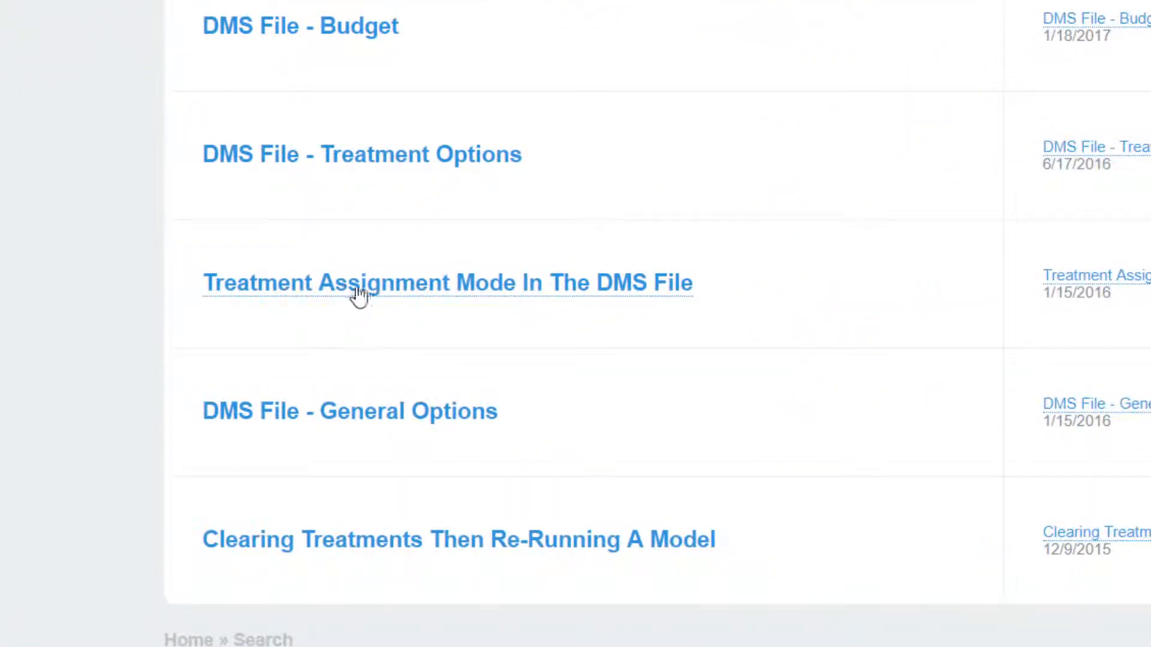
{"action": "left_click", "coordinate": [441, 294]}
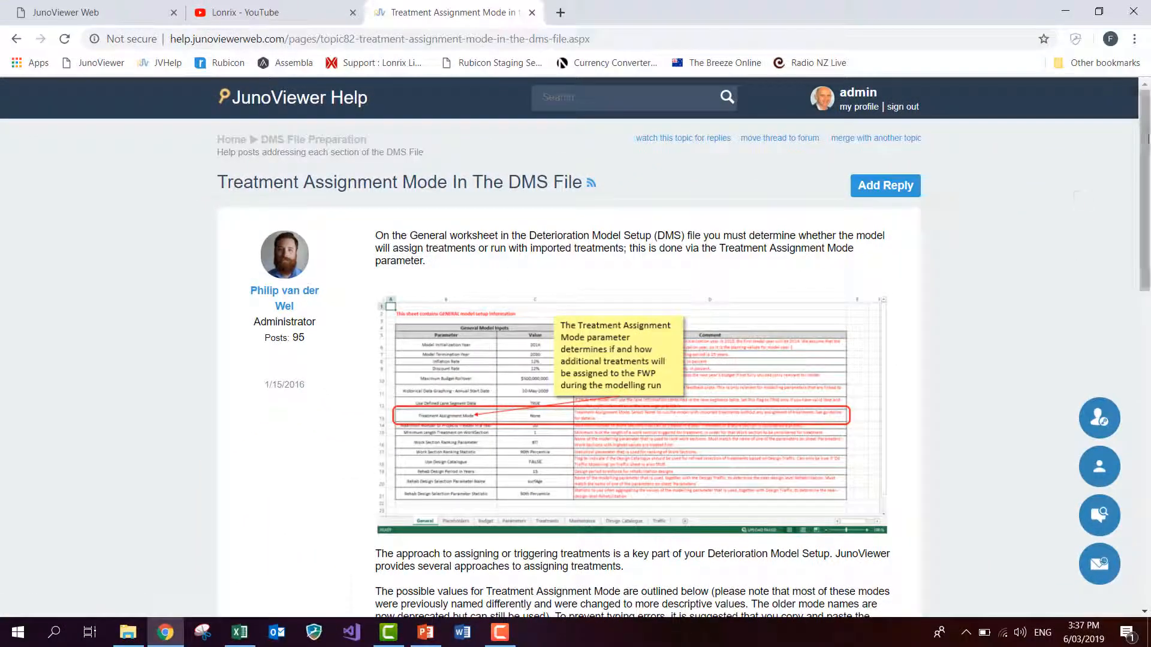
{"action": "left_click_drag", "start_coordinate": [1143, 129], "coordinate": [1149, 310]}
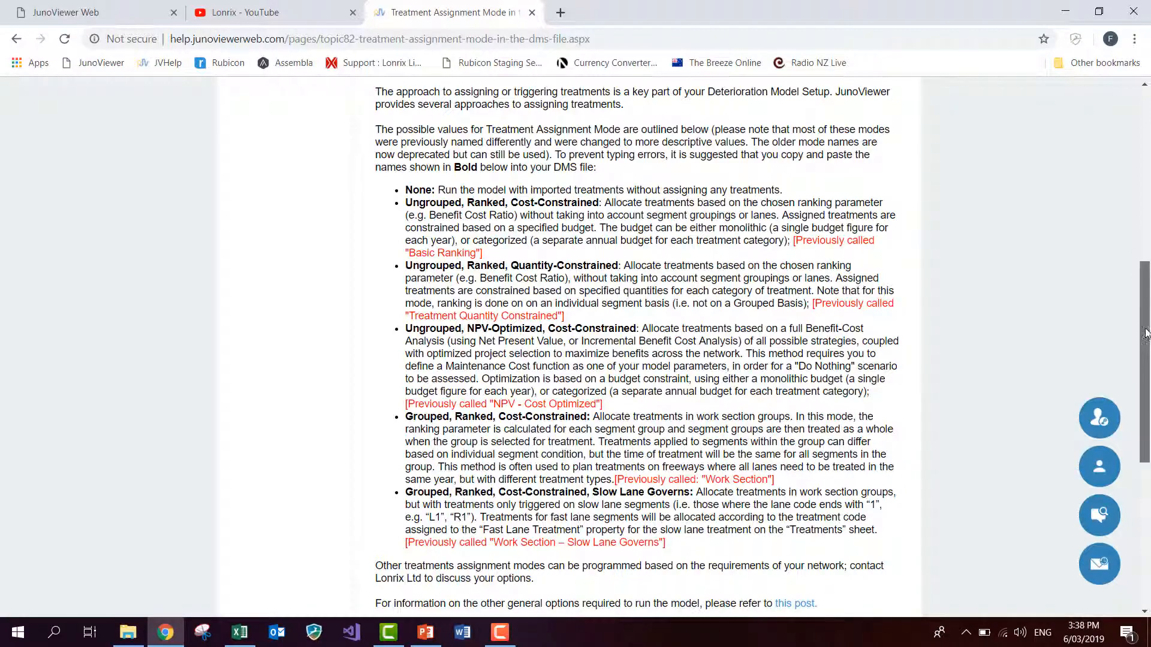
{"action": "left_click_drag", "start_coordinate": [1142, 336], "coordinate": [1134, 208]}
{"action": "scroll", "coordinate": [605, 558], "scroll_direction": "down", "scroll_amount": 1}
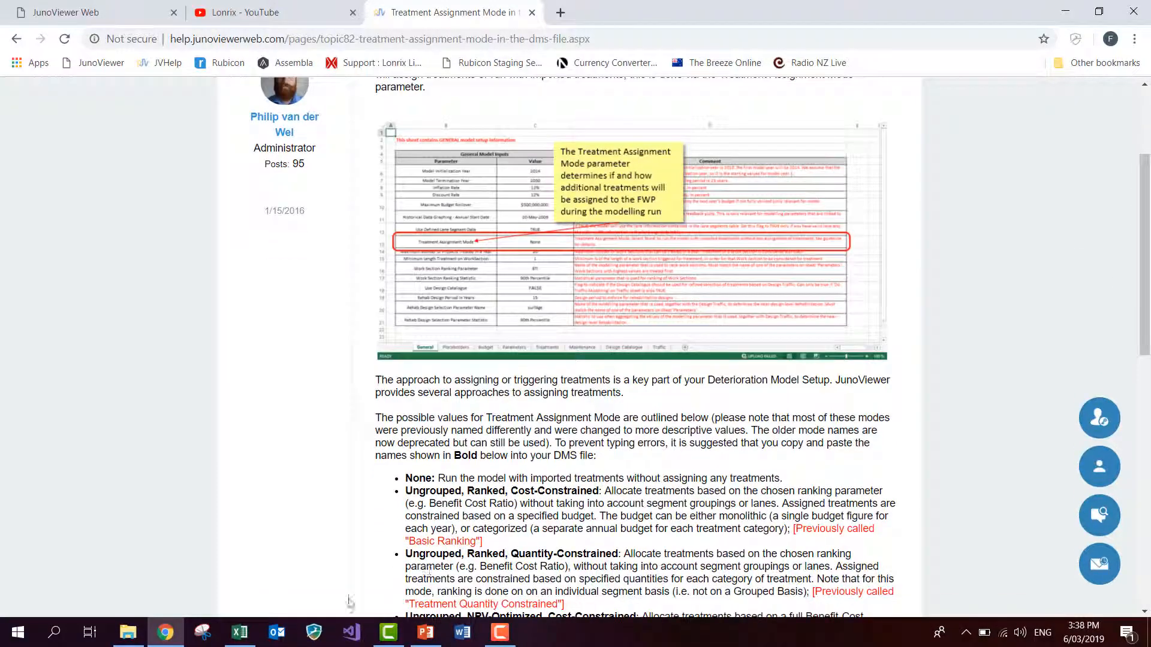
Return to the DMS workbook in Excel and examine the SurfAge and Rut columns on the Parameters sheet
{"action": "left_click", "coordinate": [240, 632]}
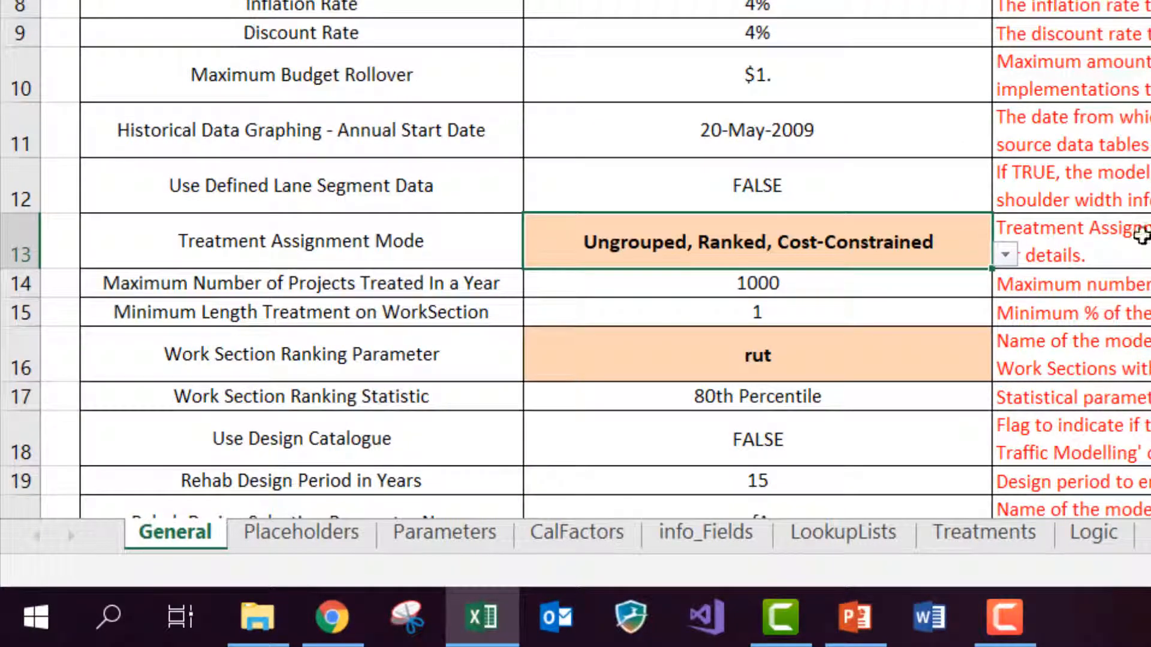
{"action": "left_click", "coordinate": [586, 188]}
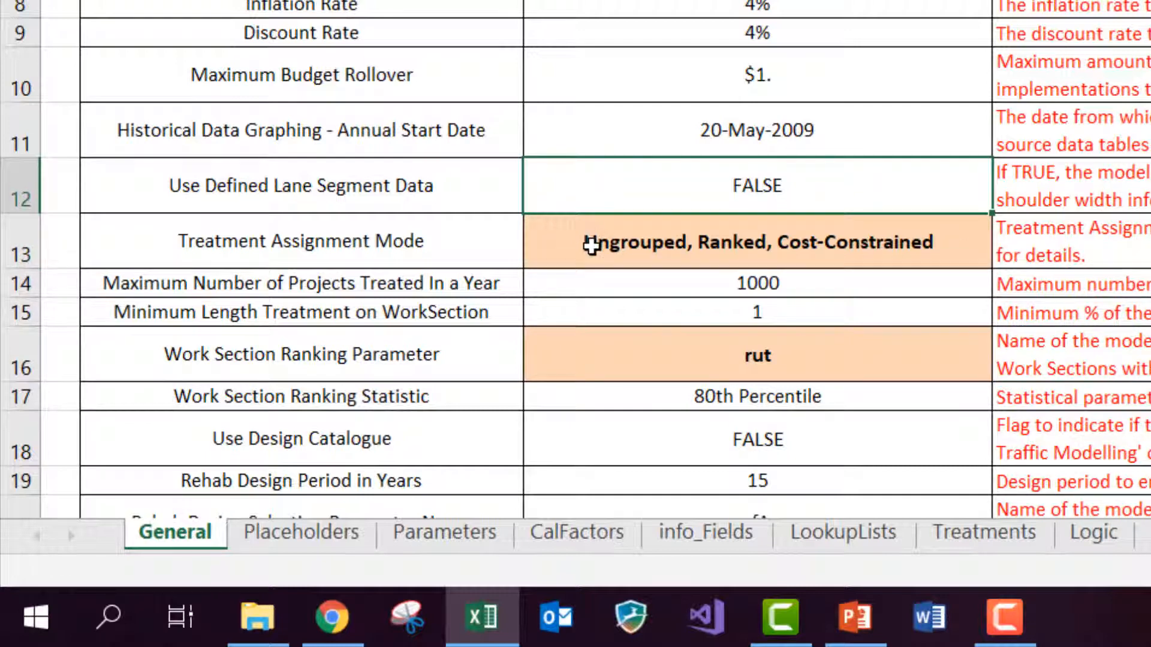
{"action": "left_click", "coordinate": [592, 243]}
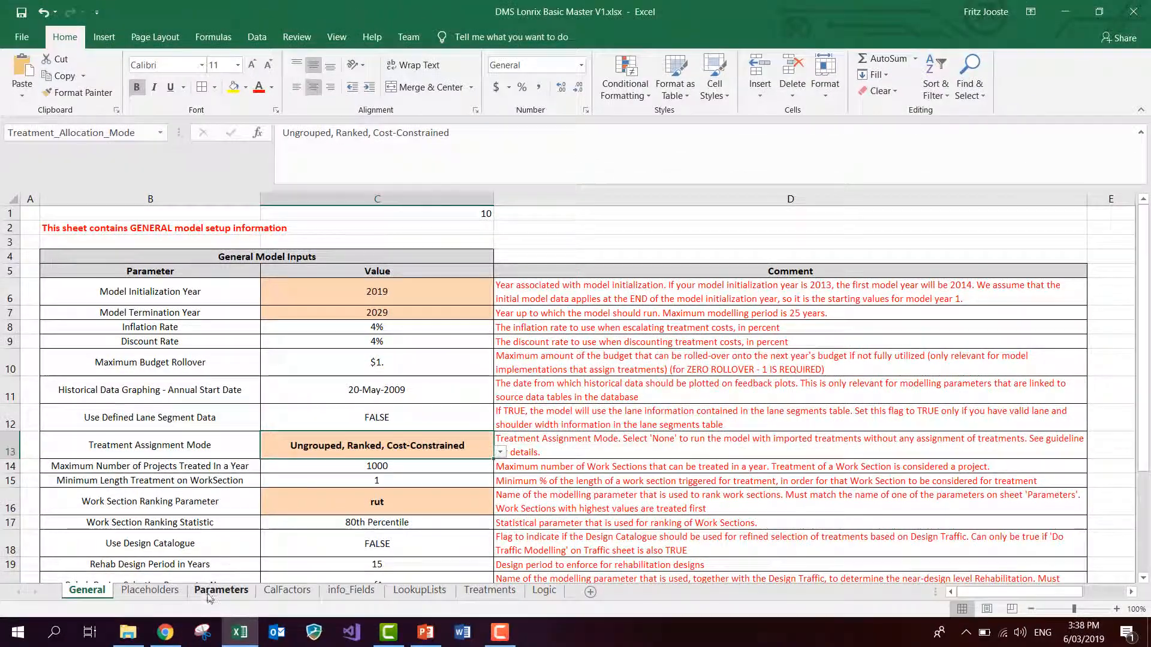
{"action": "left_click", "coordinate": [210, 593]}
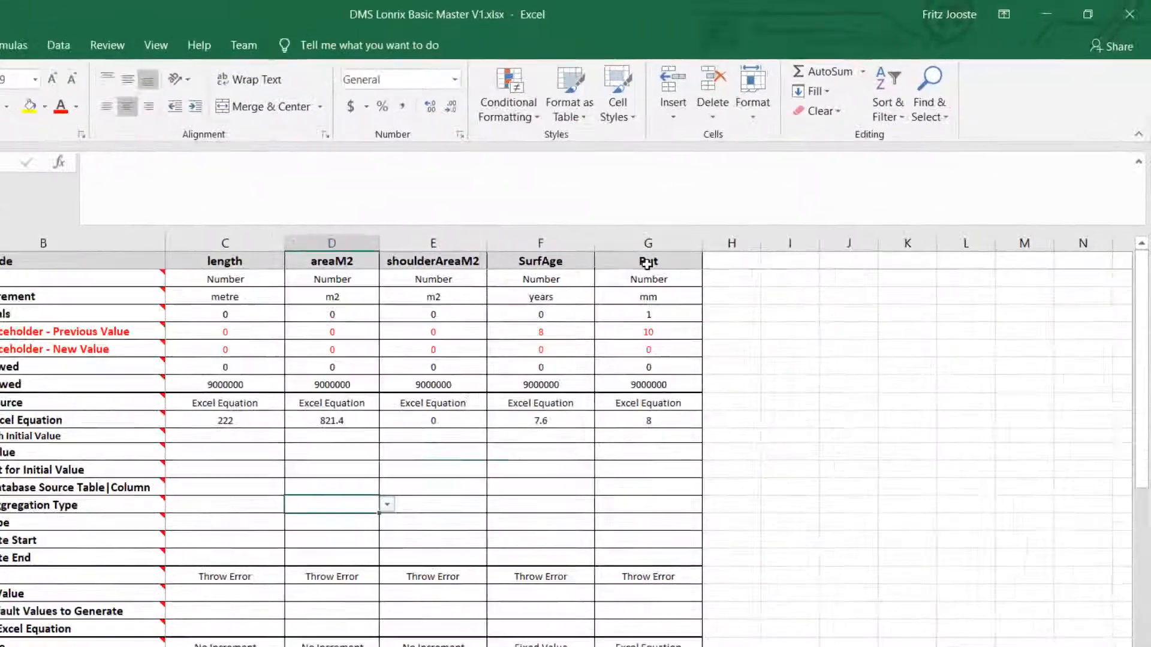
{"action": "left_click", "coordinate": [648, 243]}
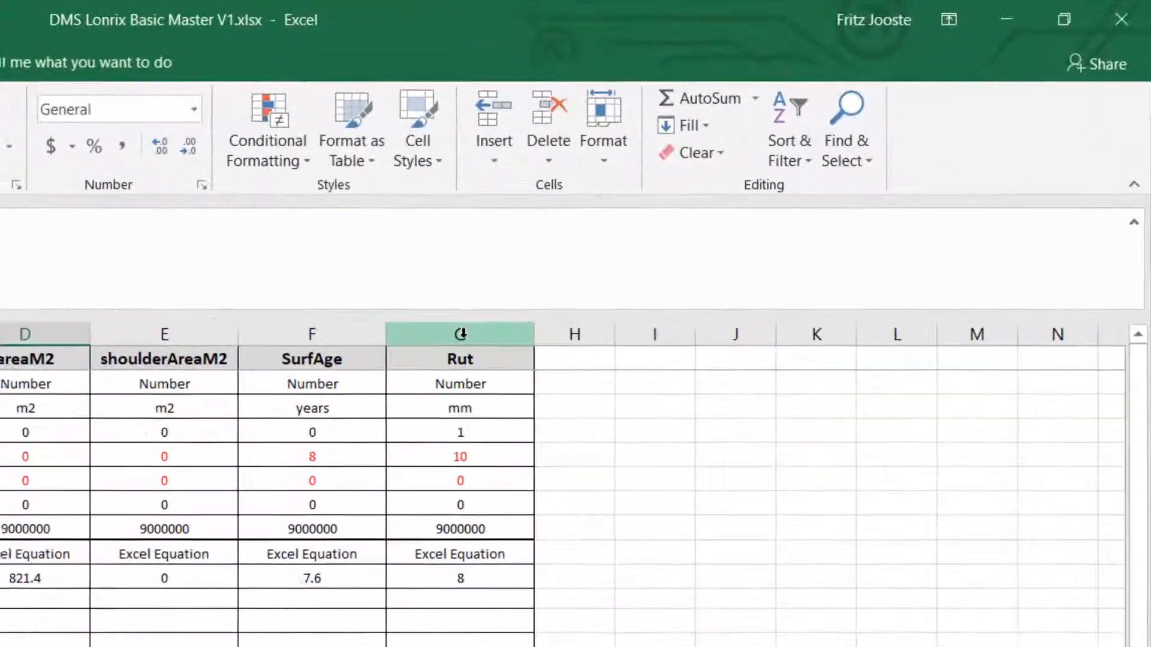
{"action": "left_click", "coordinate": [518, 238]}
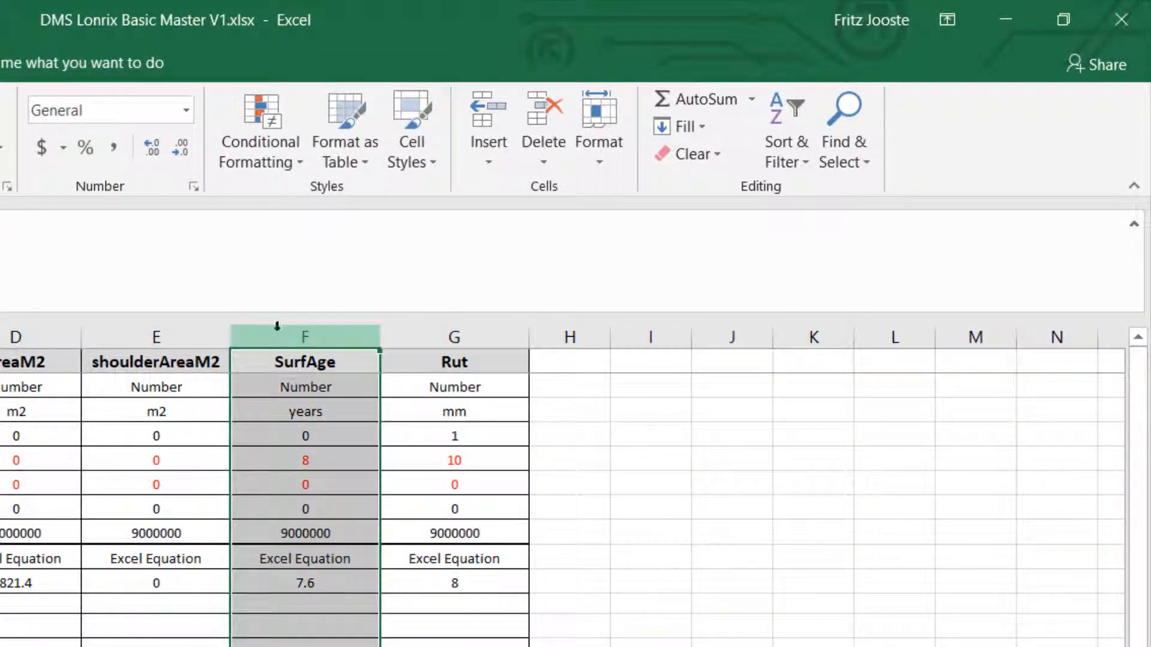
{"action": "left_click", "coordinate": [469, 461]}
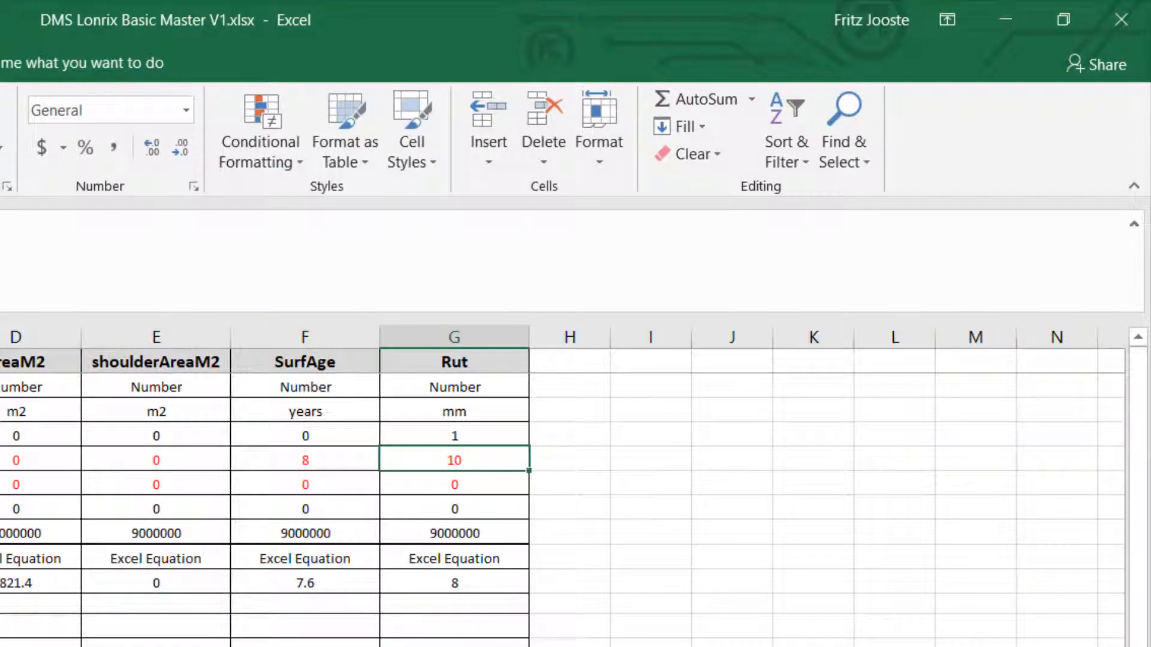
Go back to the General sheet and inspect the Work Section Ranking Parameter and its value
{"action": "double_click", "coordinate": [88, 591]}
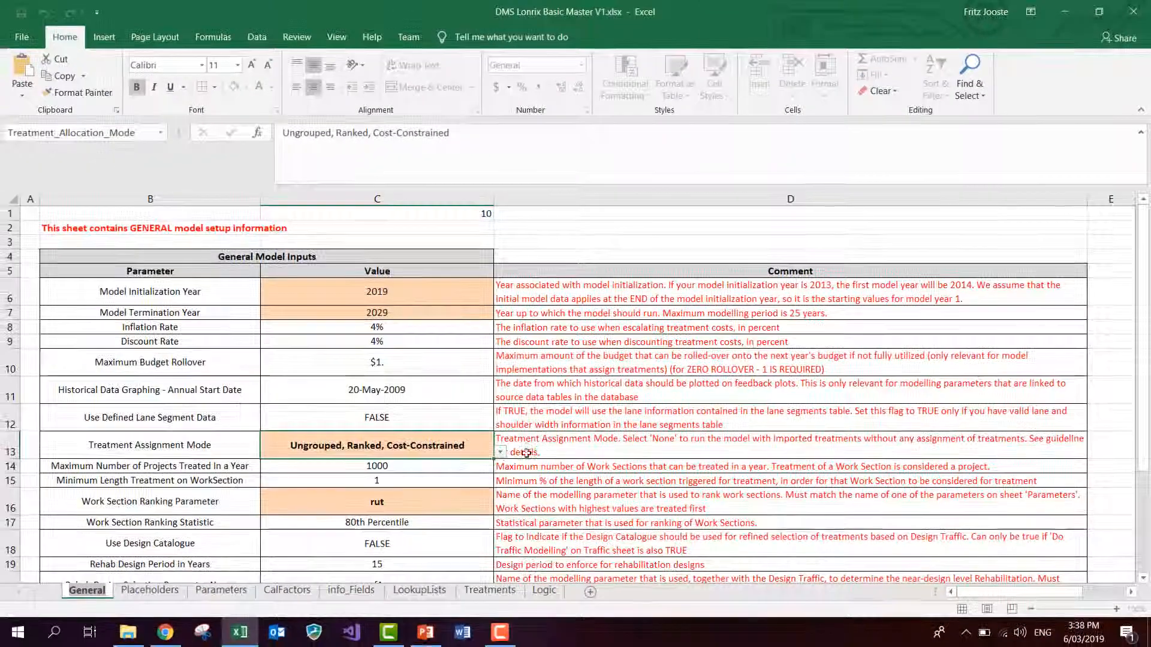
{"action": "left_click_drag", "start_coordinate": [1144, 260], "coordinate": [1144, 368]}
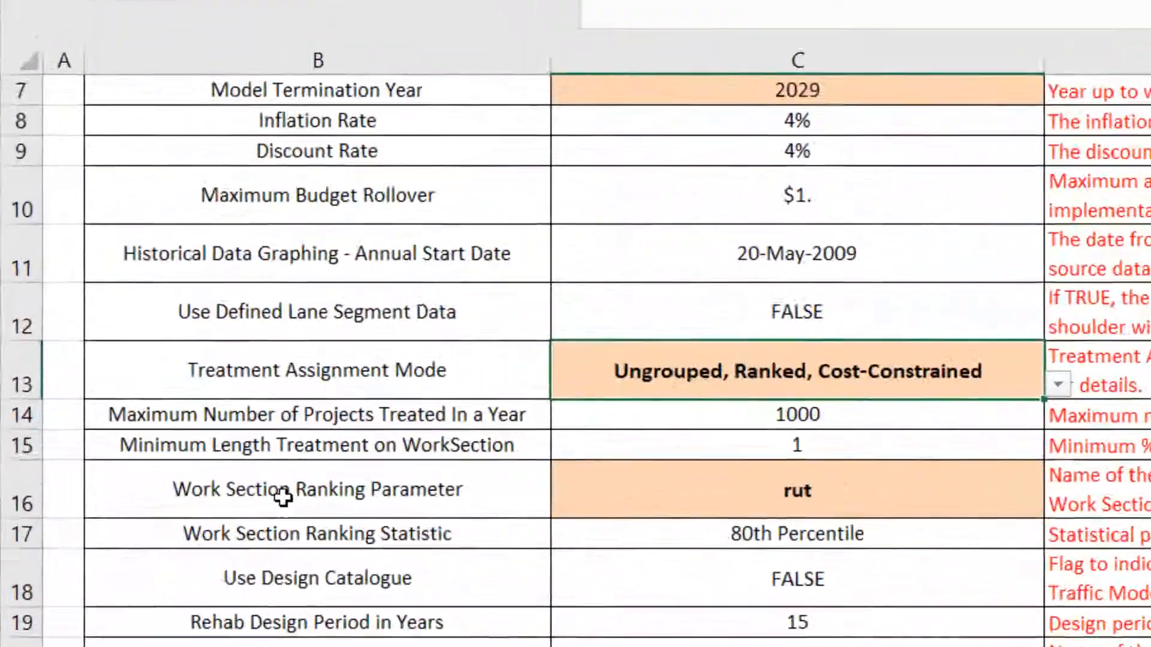
{"action": "left_click", "coordinate": [136, 404]}
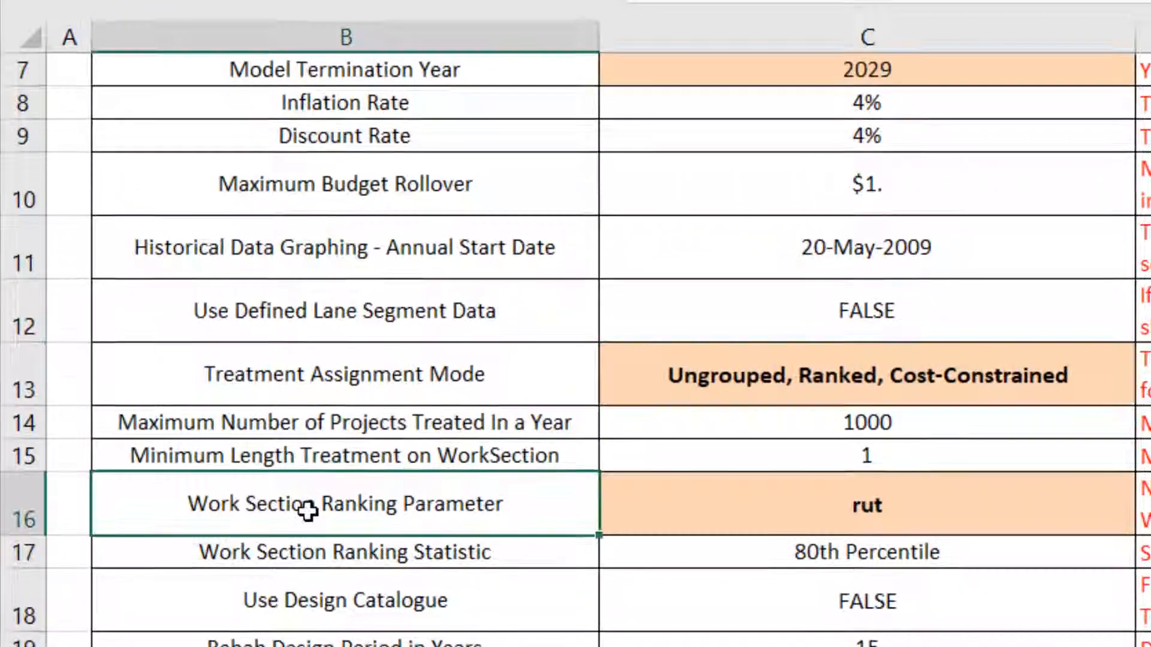
{"action": "left_click", "coordinate": [833, 501]}
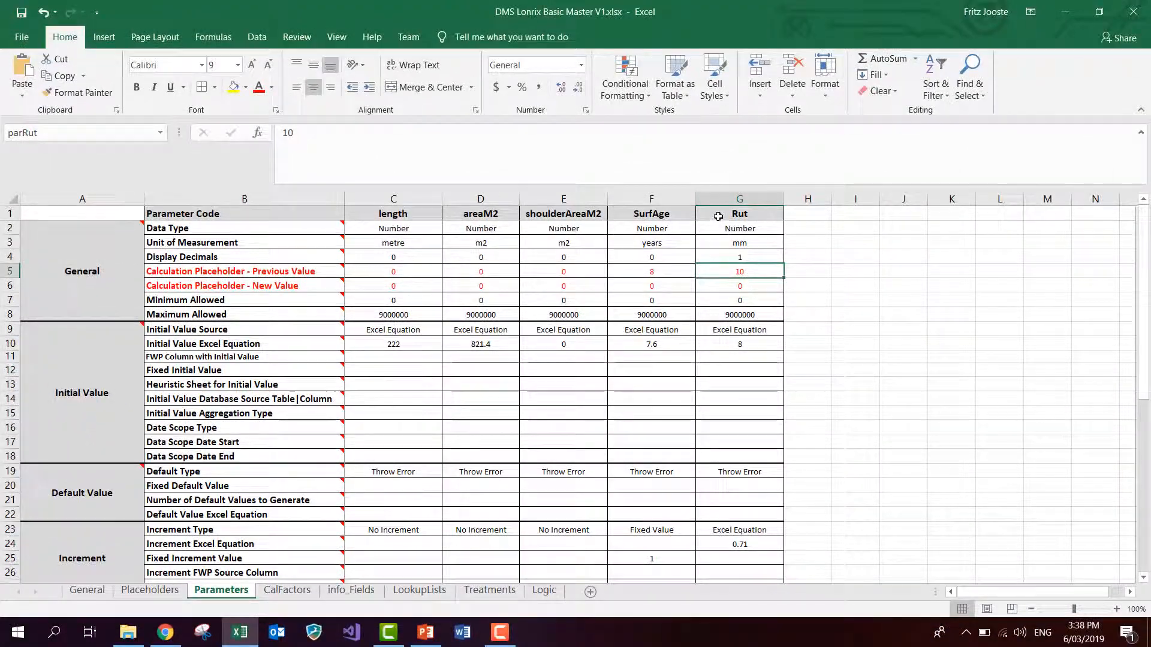
Copy the parameter code Rut from cell G1 of the Parameters sheet into the Work Section Ranking Parameter value on the General sheet
{"action": "left_click", "coordinate": [718, 216]}
{"action": "left_click", "coordinate": [279, 133]}
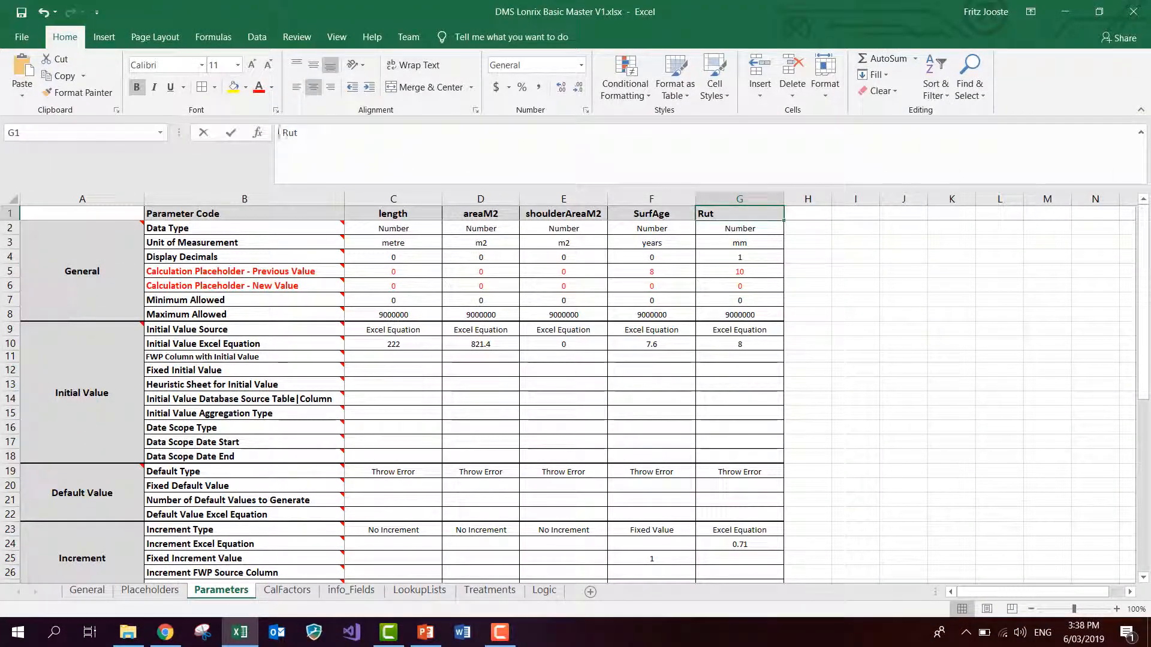
{"action": "double_click", "coordinate": [280, 133]}
{"action": "key", "text": "ctrl+c"}
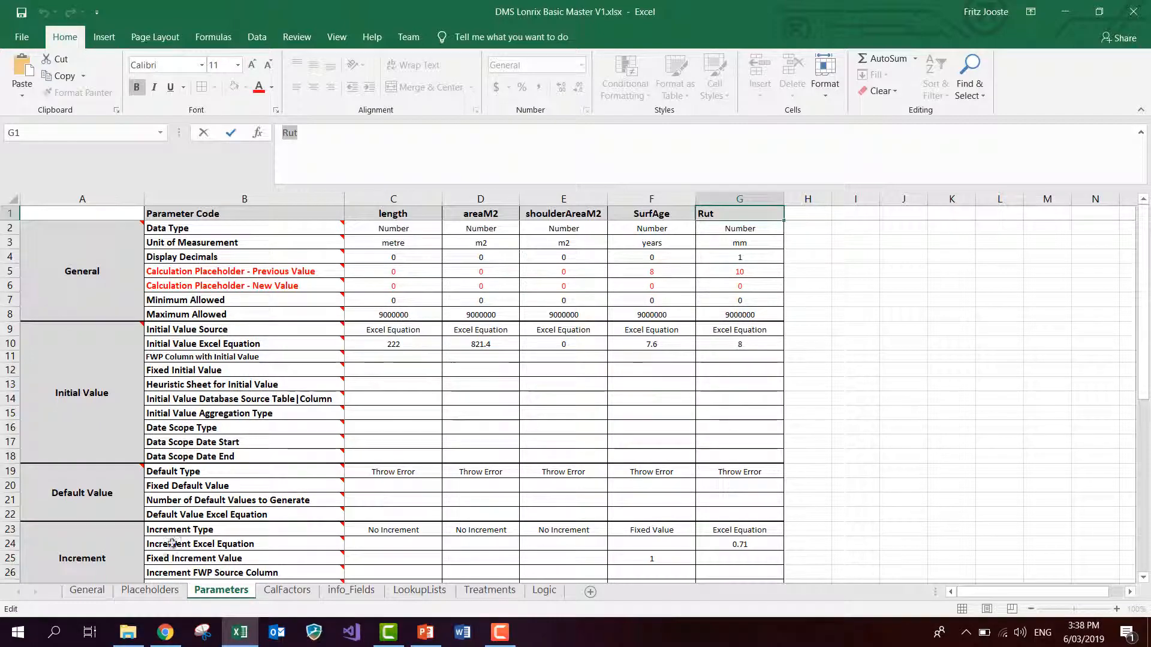
{"action": "left_click", "coordinate": [87, 589]}
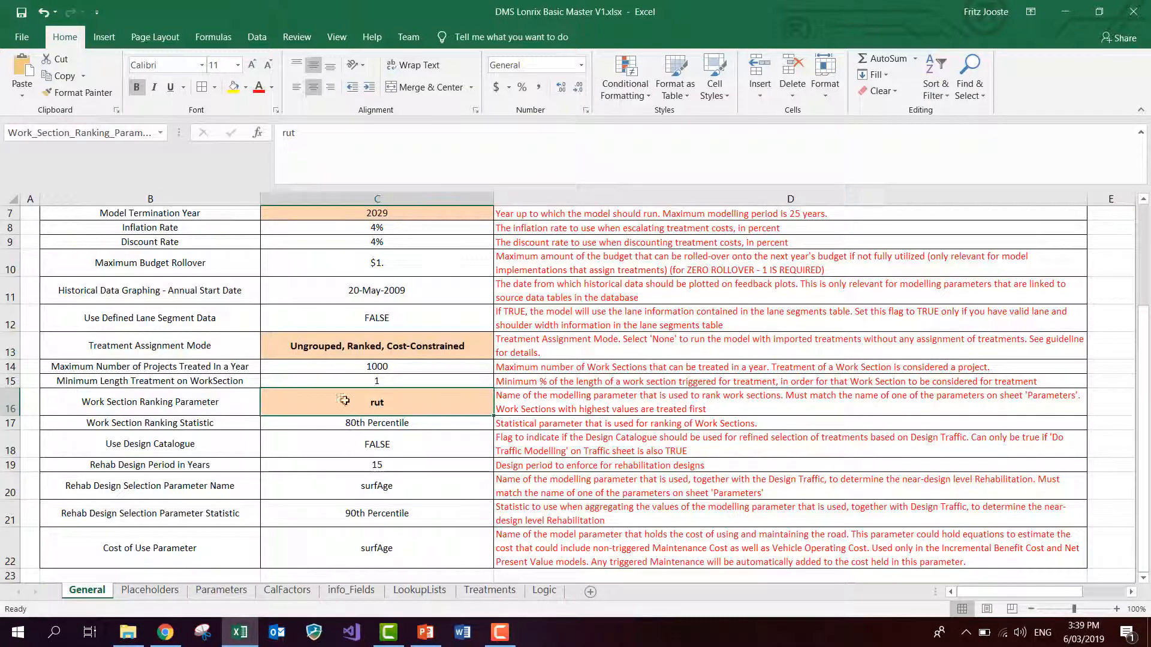
{"action": "key", "text": "ctrl+v"}
{"action": "left_click", "coordinate": [365, 475]}
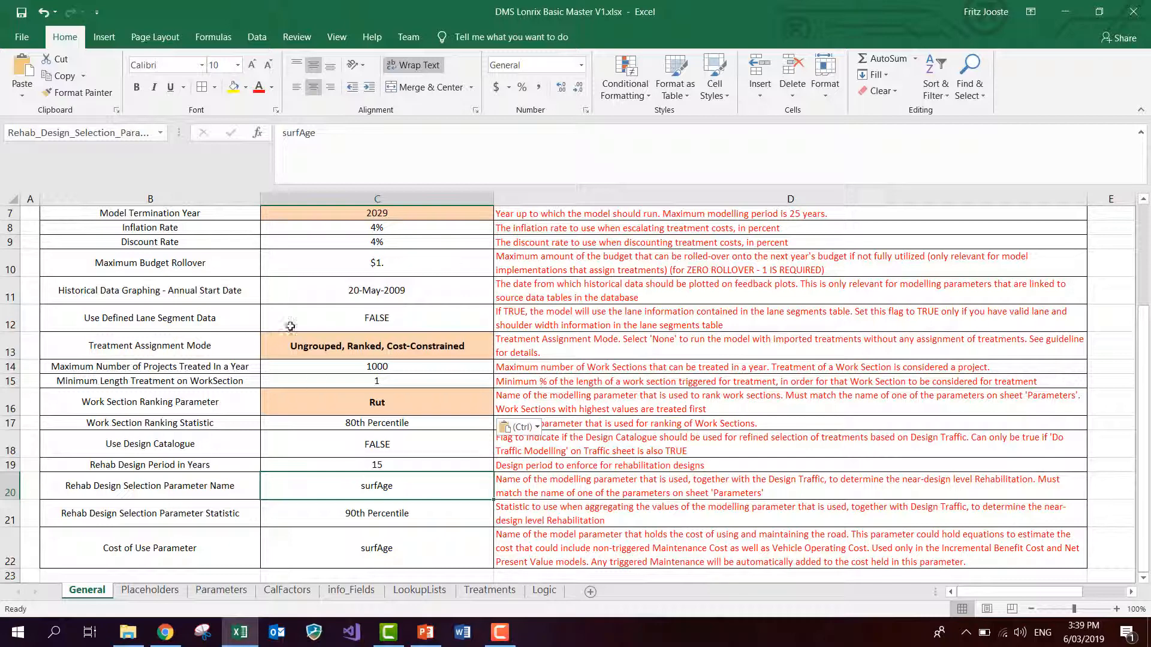
{"action": "left_click", "coordinate": [348, 408]}
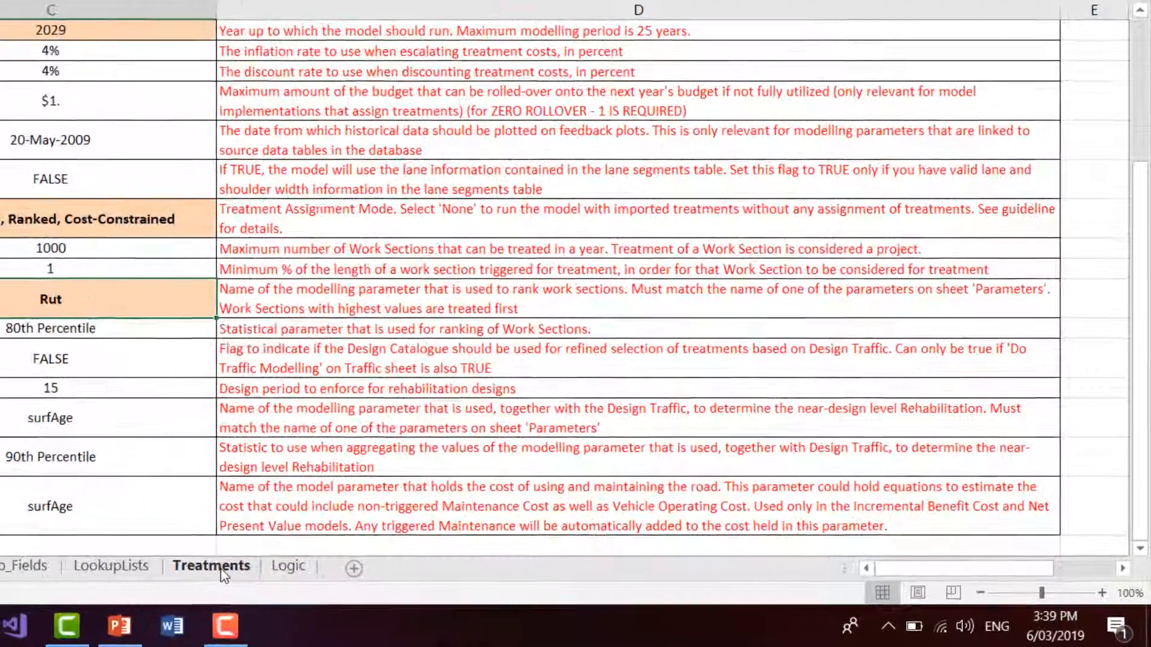
Examine the Trigger Flag formulas for the Seal and Rehab treatments on the Treatments sheet
{"action": "left_click", "coordinate": [495, 593]}
{"action": "left_click", "coordinate": [159, 372]}
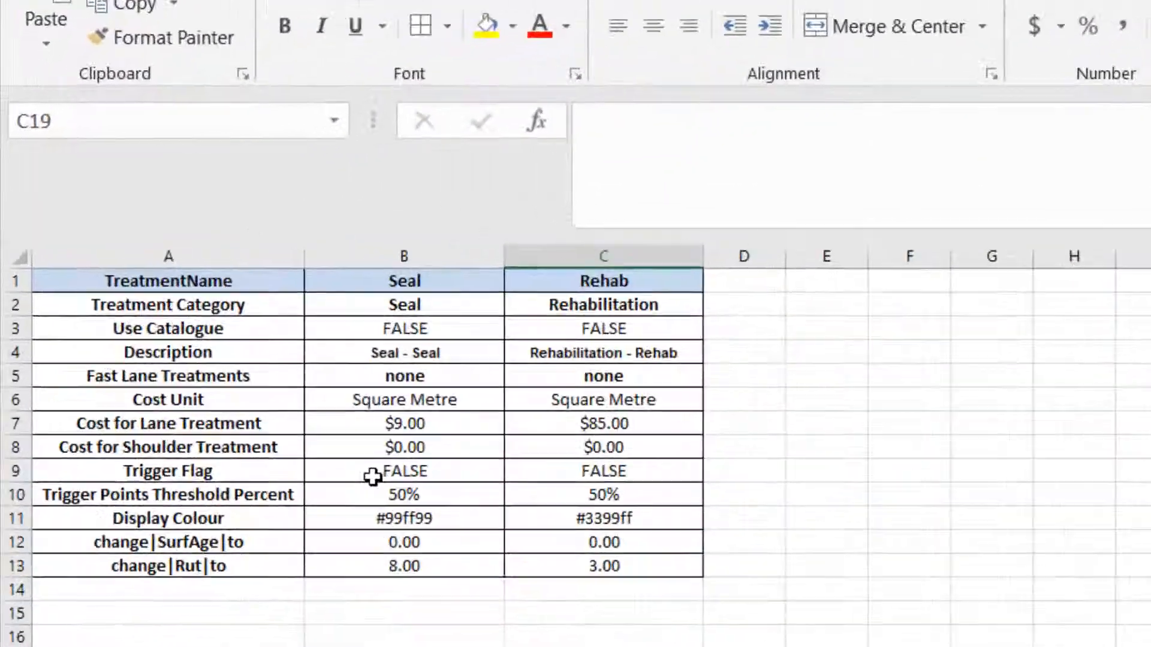
{"action": "left_click", "coordinate": [179, 301]}
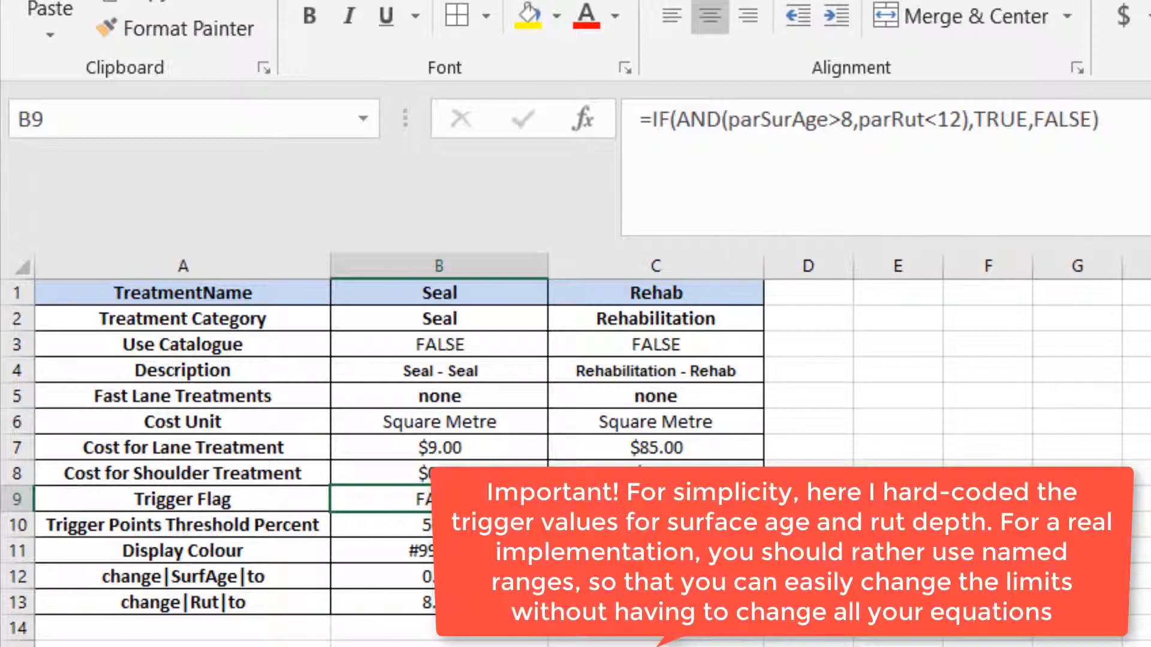
{"action": "left_click", "coordinate": [702, 500]}
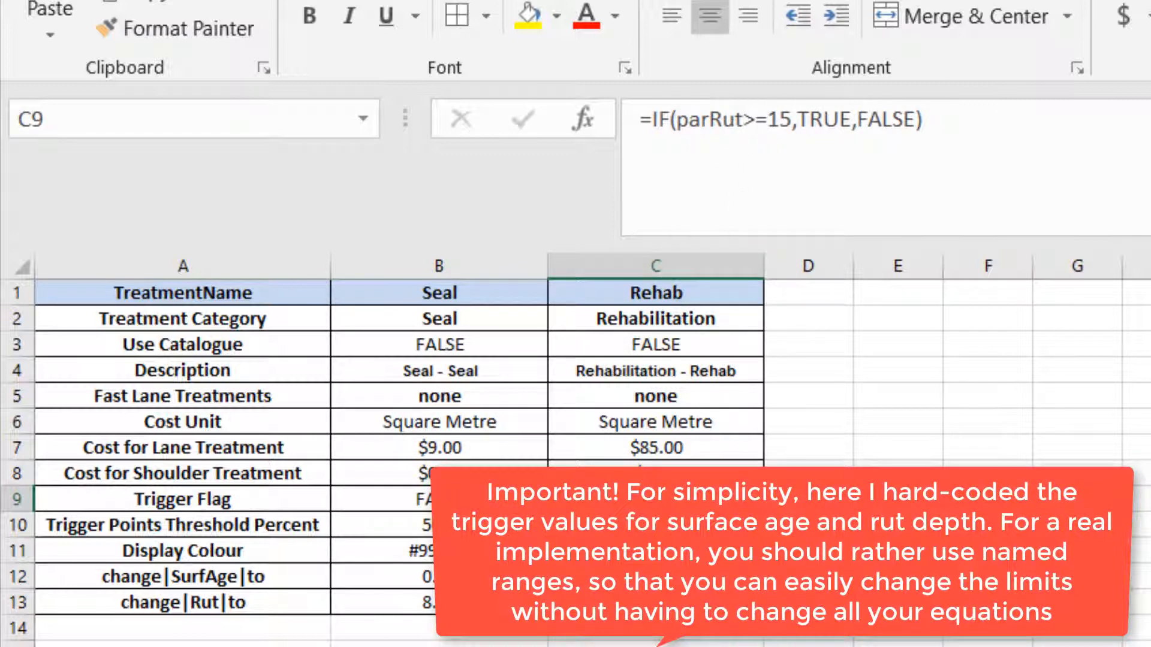
{"action": "left_click", "coordinate": [898, 577]}
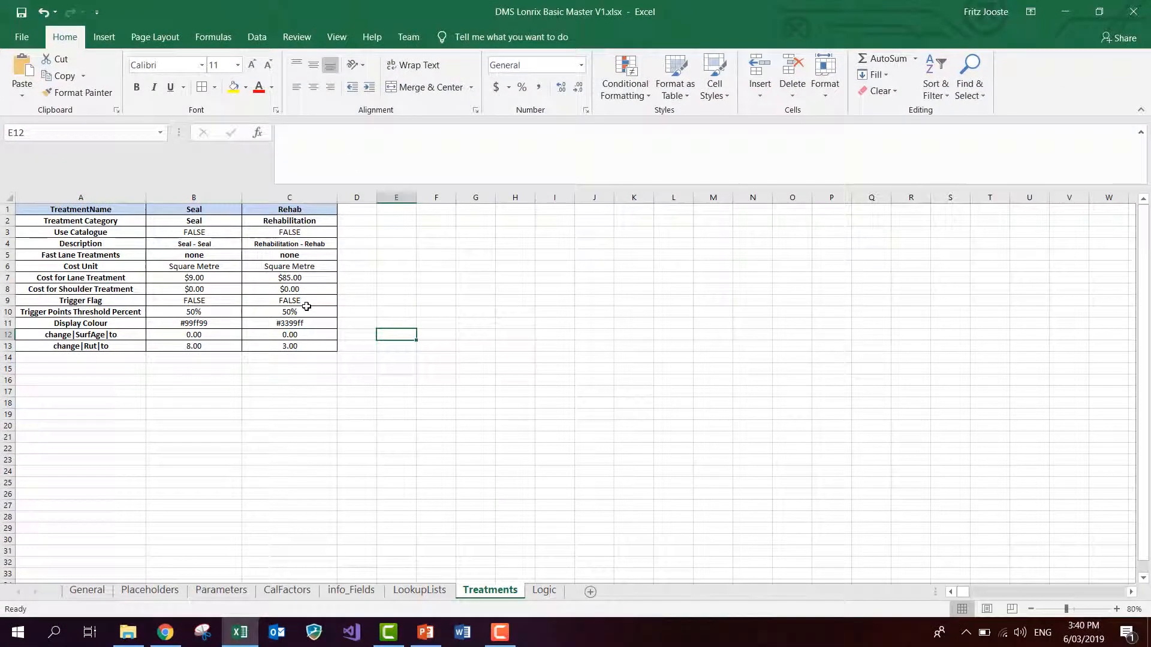
{"action": "left_click", "coordinate": [356, 303]}
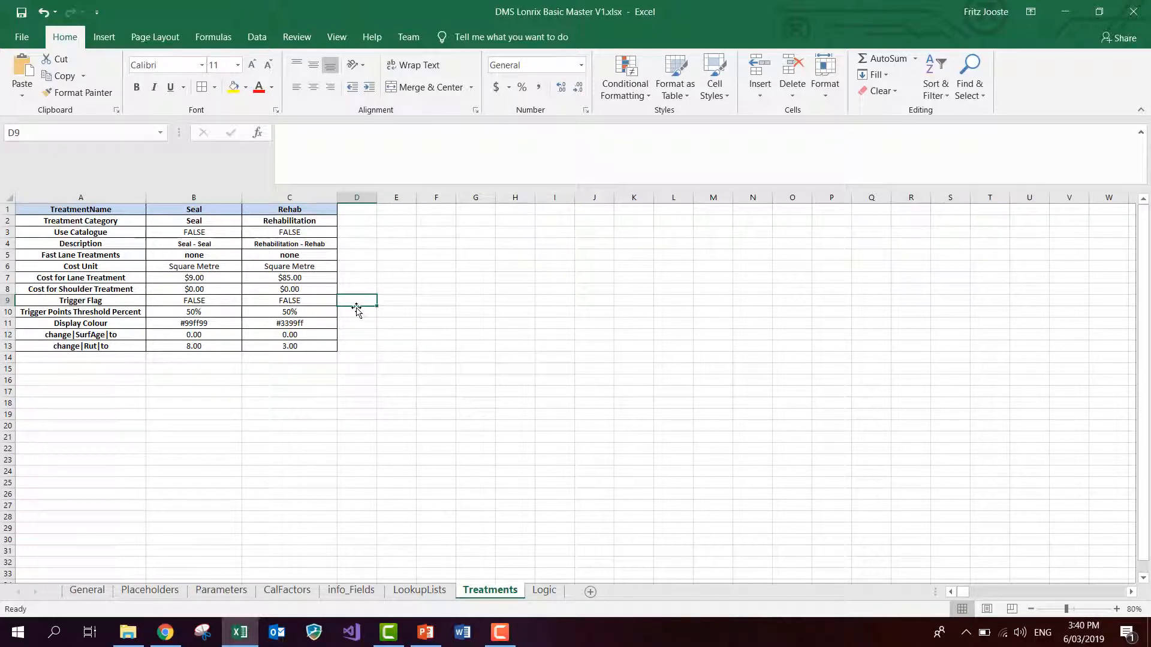
Recheck the trigger conditions in C9 for Rehab and B9 for Seal, plus Seal's Trigger Points Threshold Percent
{"action": "key", "text": "Left"}
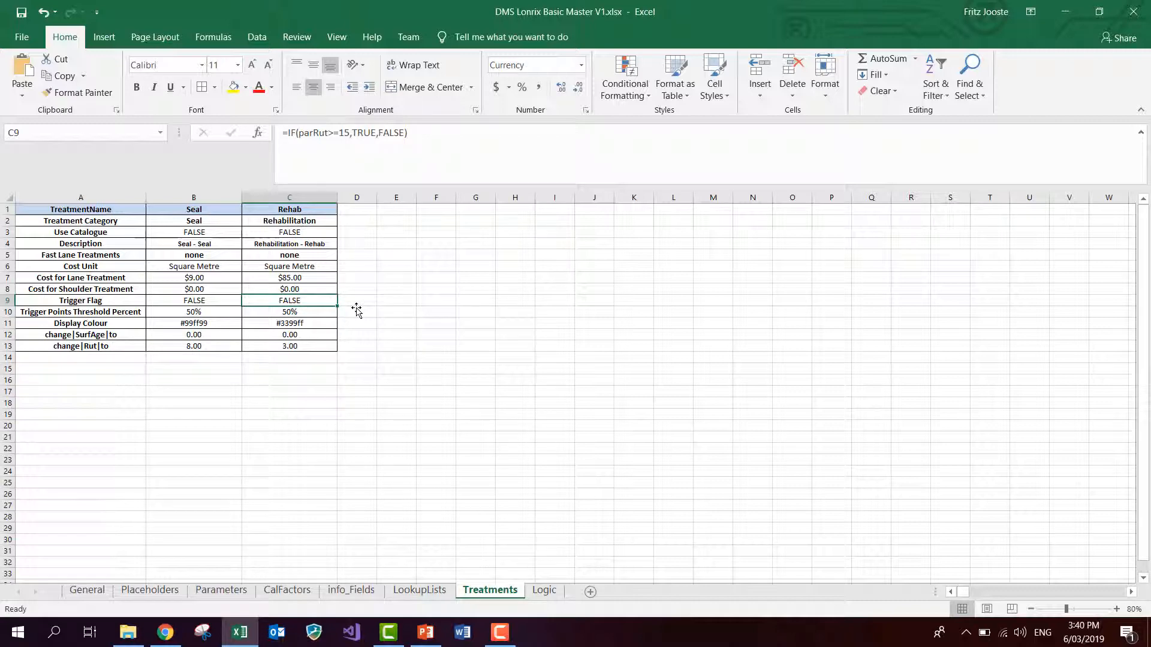
{"action": "key", "text": "Left"}
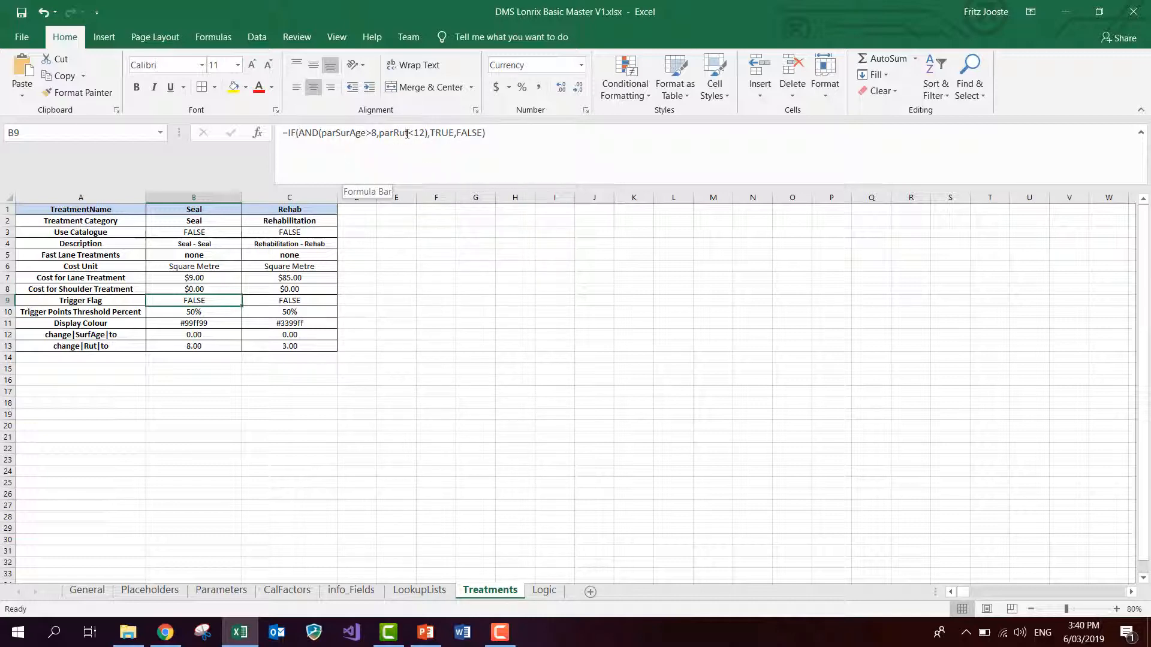
{"action": "key", "text": "Down"}
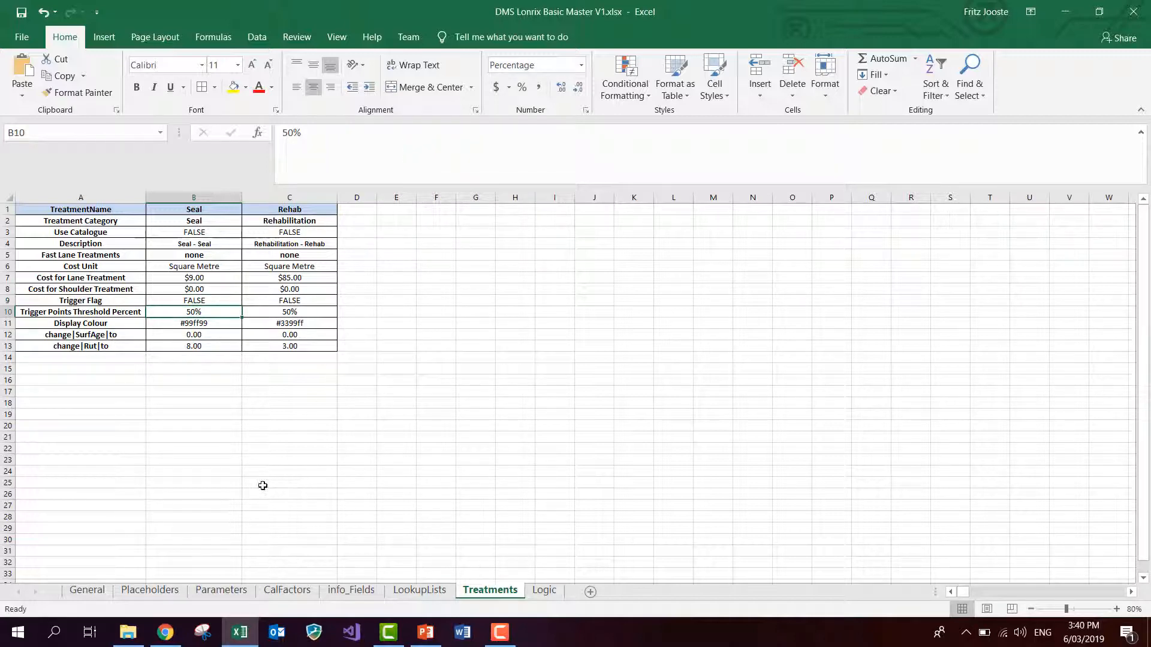
Duplicate the Rut column into column H of the Parameters sheet and rename the copy's parameter code to RankParam
{"action": "left_click", "coordinate": [220, 590]}
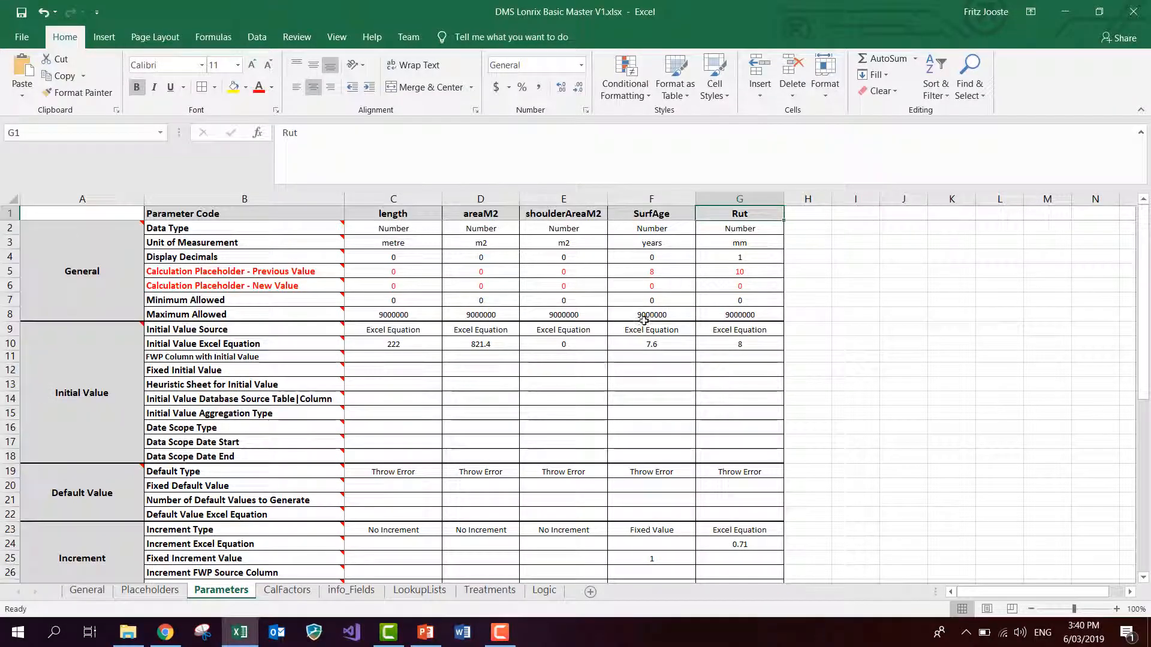
{"action": "left_click", "coordinate": [722, 199]}
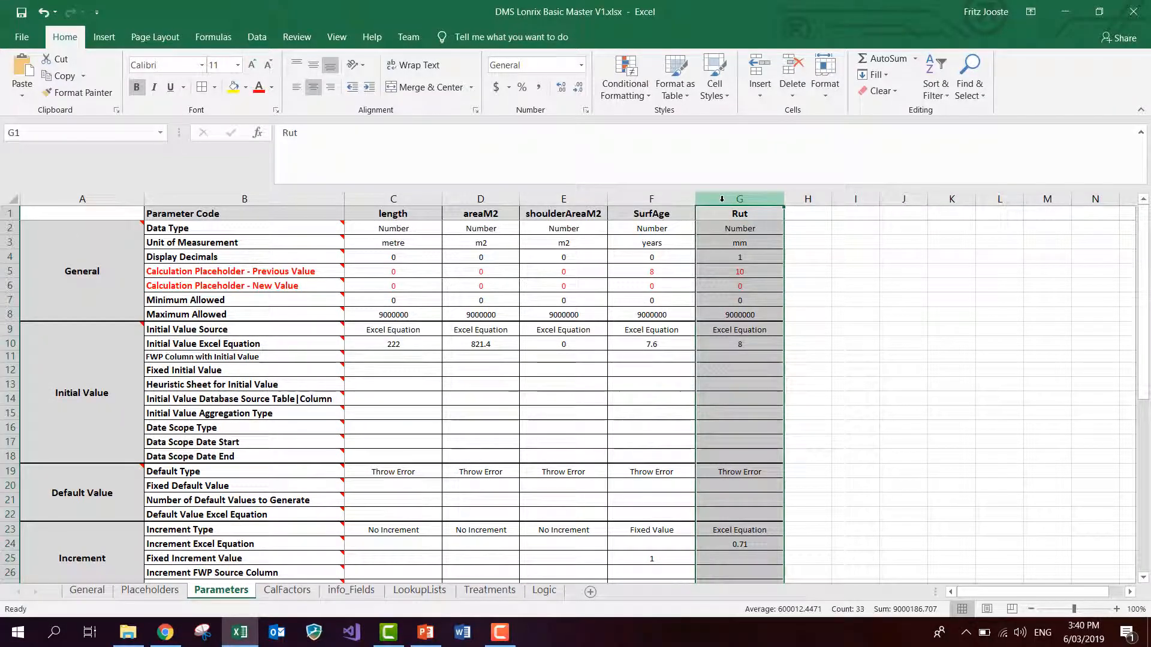
{"action": "key", "text": "ctrl+c"}
{"action": "left_click", "coordinate": [816, 214]}
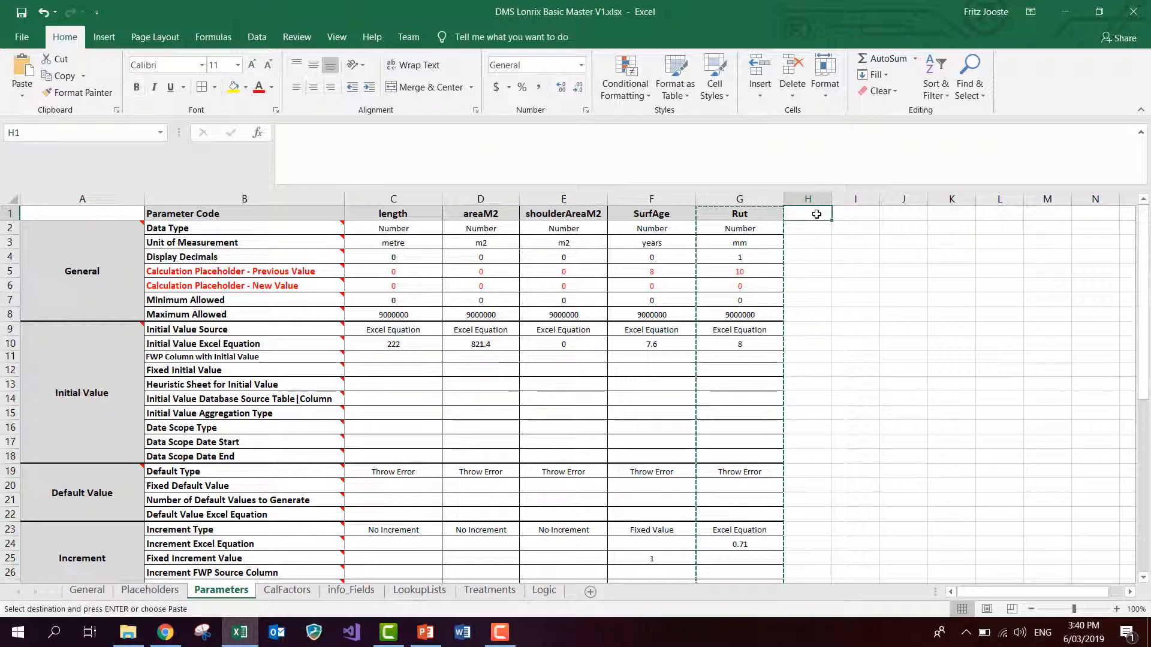
{"action": "key", "text": "ctrl+v"}
{"action": "left_click", "coordinate": [817, 214]}
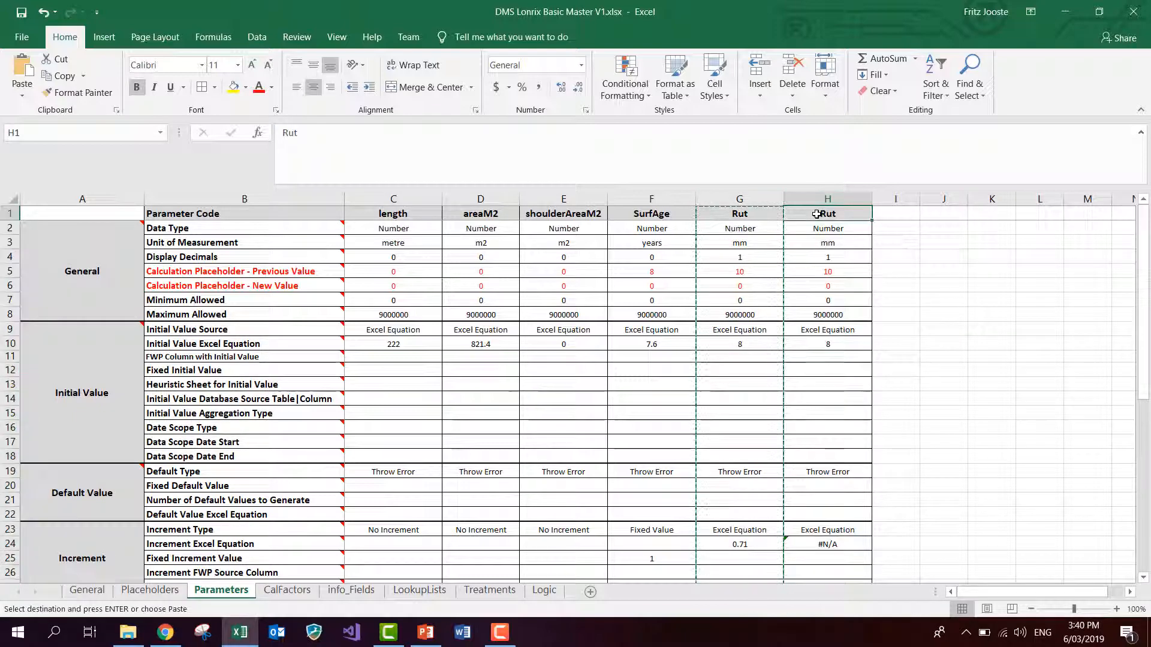
{"action": "type", "text": "Rank"}
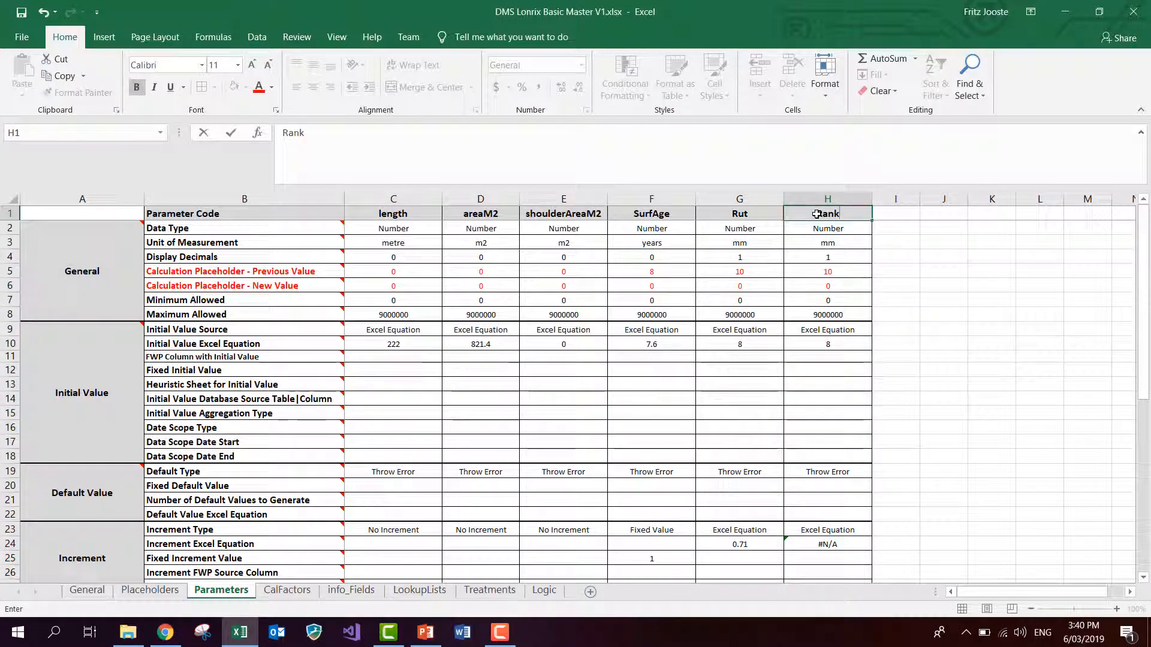
{"action": "type", "text": "Param"}
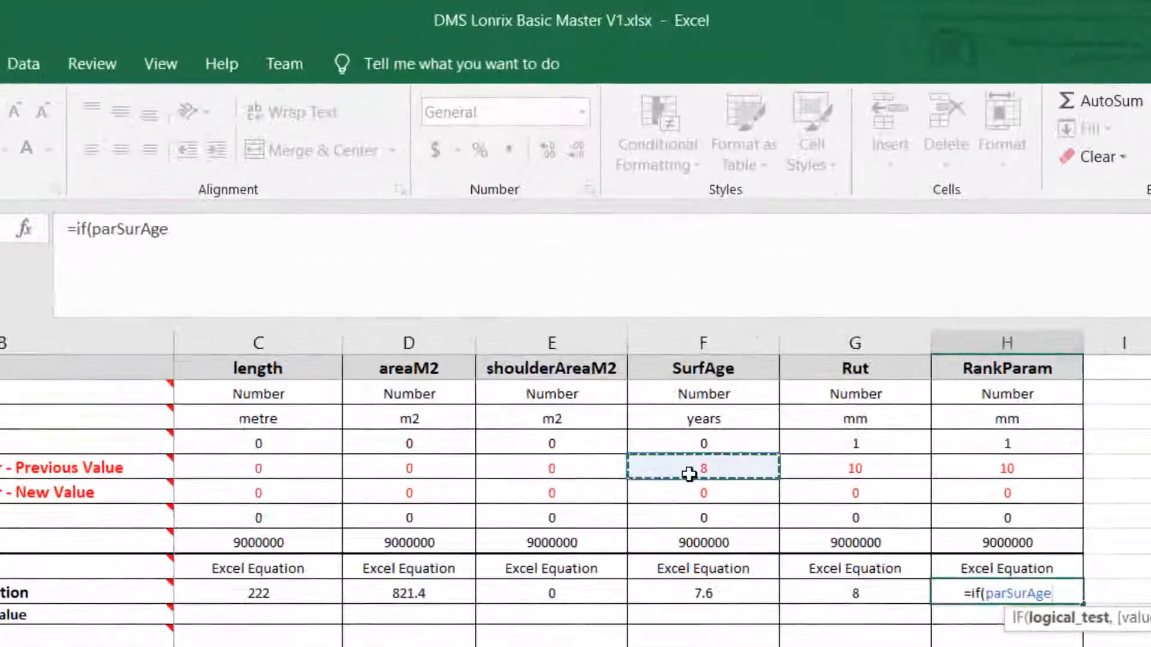
{"action": "key", "text": "BackSpace"}
{"action": "key", "text": "BackSpace"}
{"action": "key", "text": "BackSpace"}
{"action": "key", "text": "BackSpace"}
{"action": "key", "text": "BackSpace"}
{"action": "key", "text": "BackSpace"}
{"action": "key", "text": "BackSpace"}
{"action": "key", "text": "BackSpace"}
{"action": "key", "text": "BackSpace"}
{"action": "type", "text": "and"}
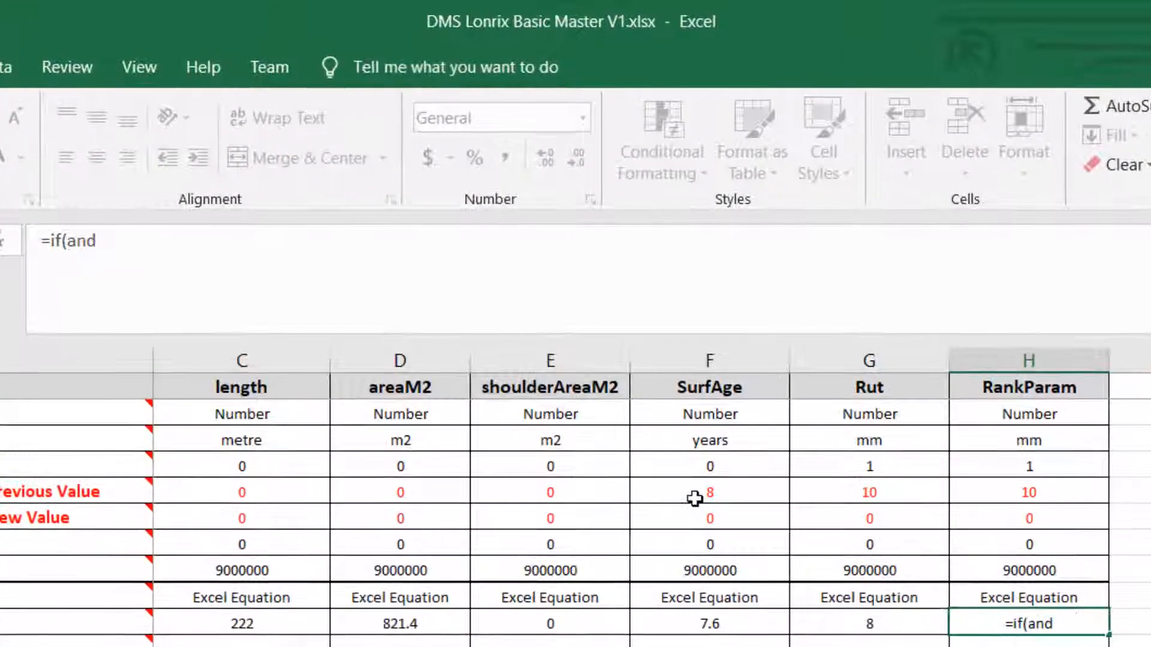
{"action": "key", "text": "Escape"}
{"action": "key", "text": "Up"}
{"action": "key", "text": "Down"}
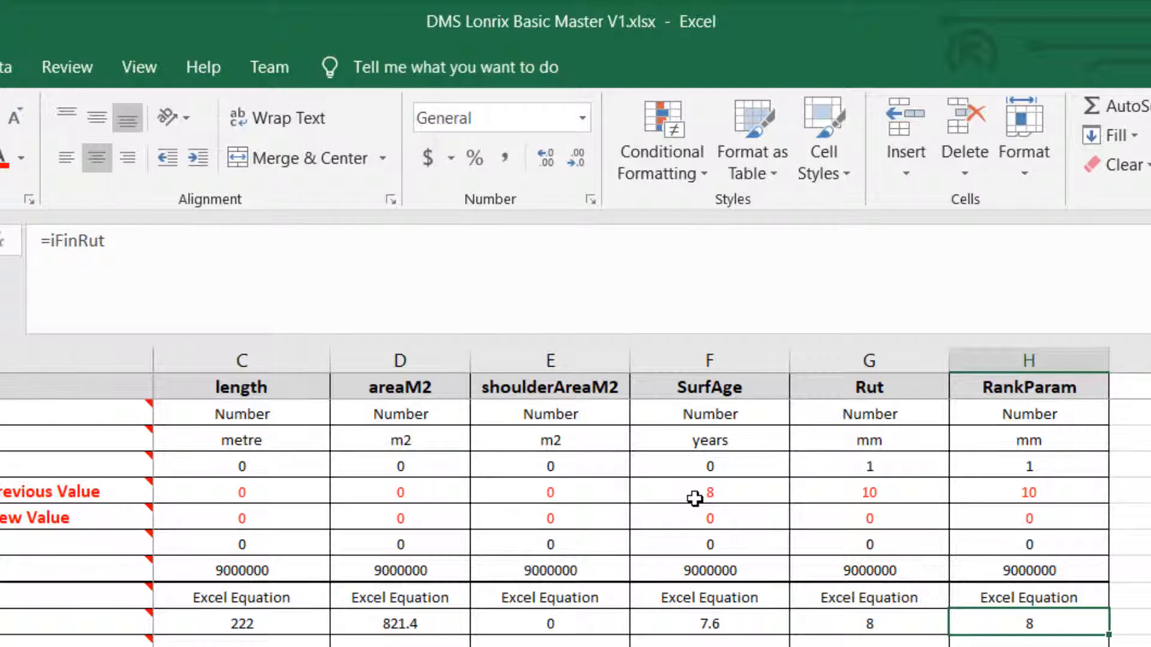
Enter =if(and(parSurAge>8,parRut<12),parSurAge,if(parRut>15,parRut,0)) as RankParam's Initial Value Excel Equation in H10
{"action": "type", "text": "=if("}
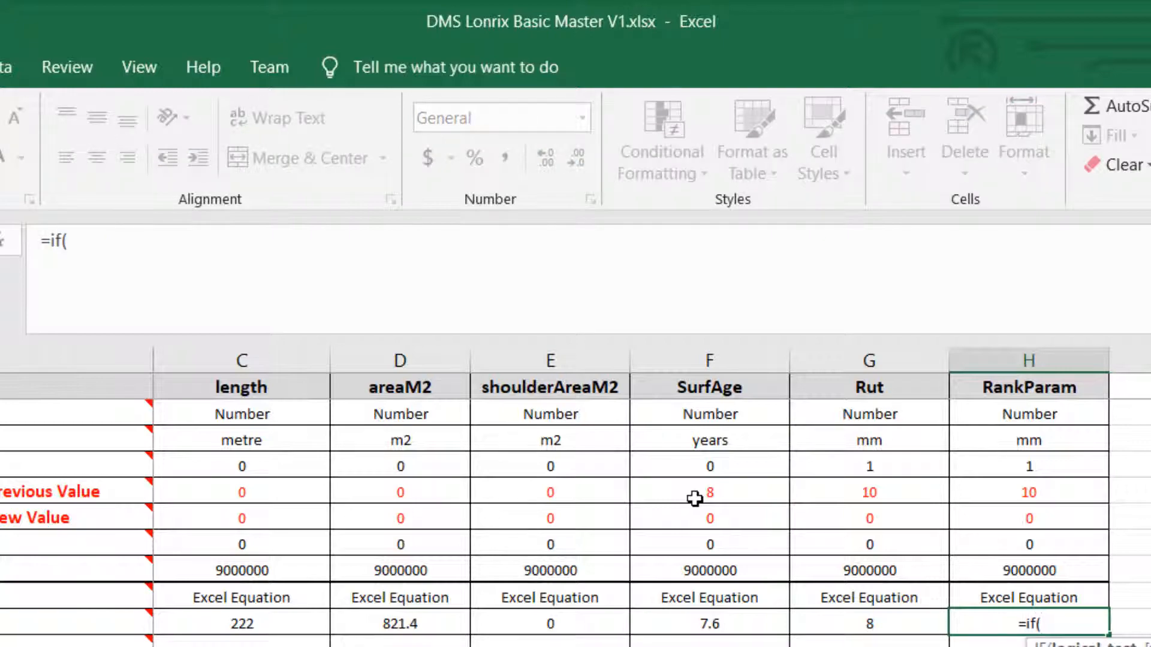
{"action": "type", "text": "and("}
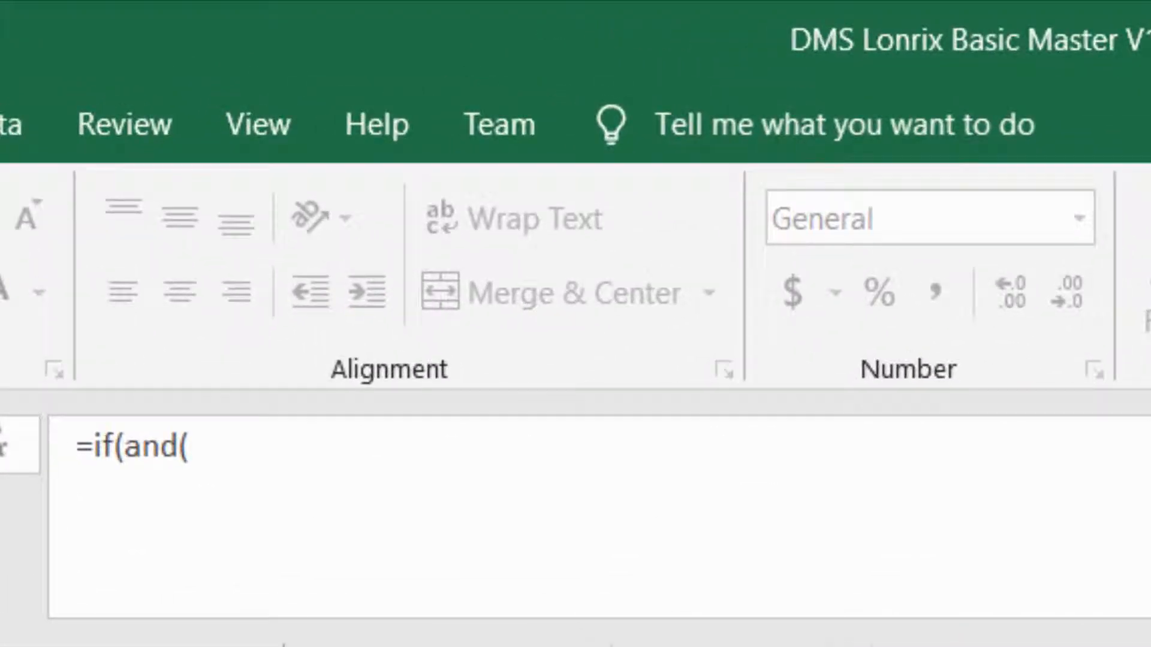
{"action": "type", "text": "parSurAge>8"}
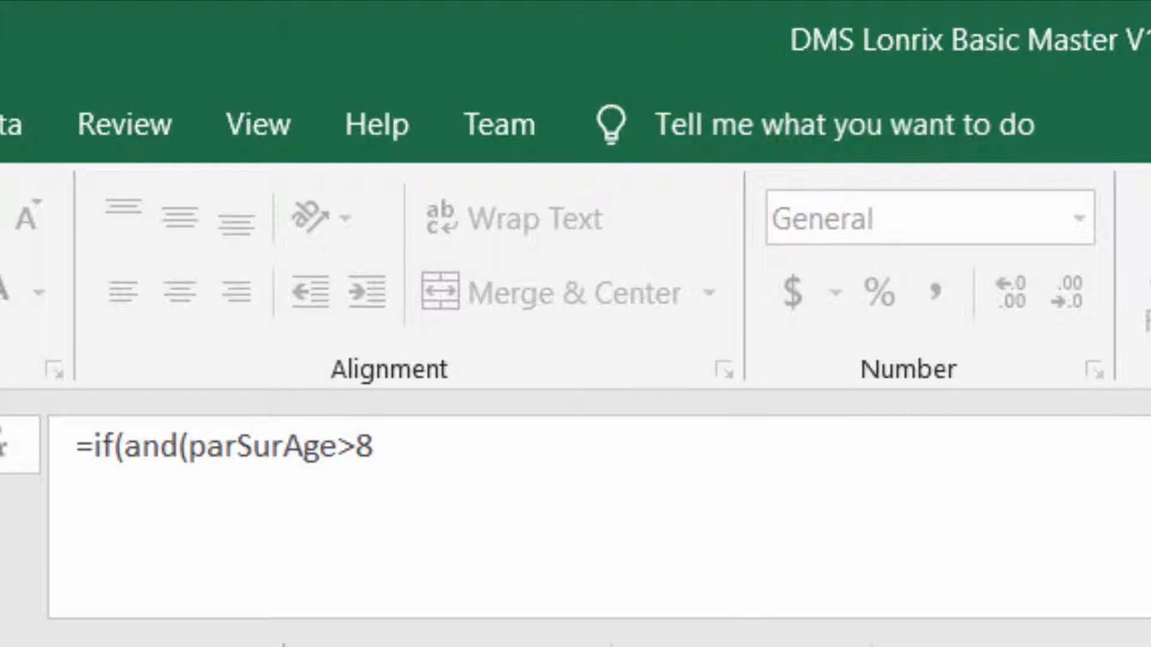
{"action": "type", "text": ",parRut"}
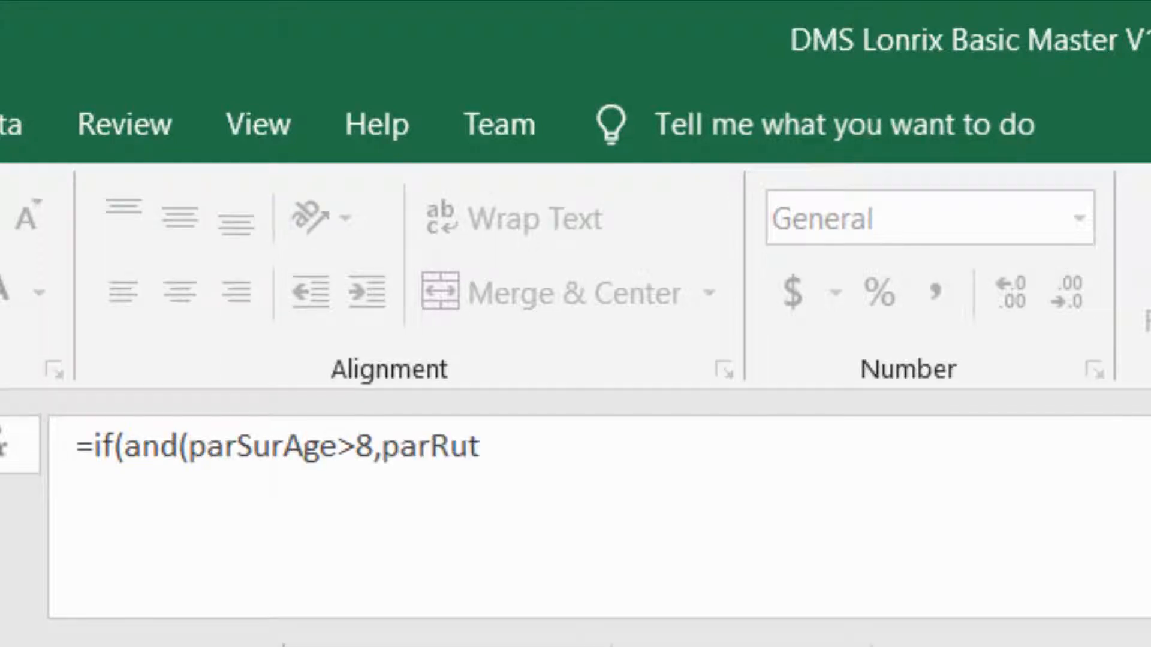
{"action": "type", "text": "<12,"}
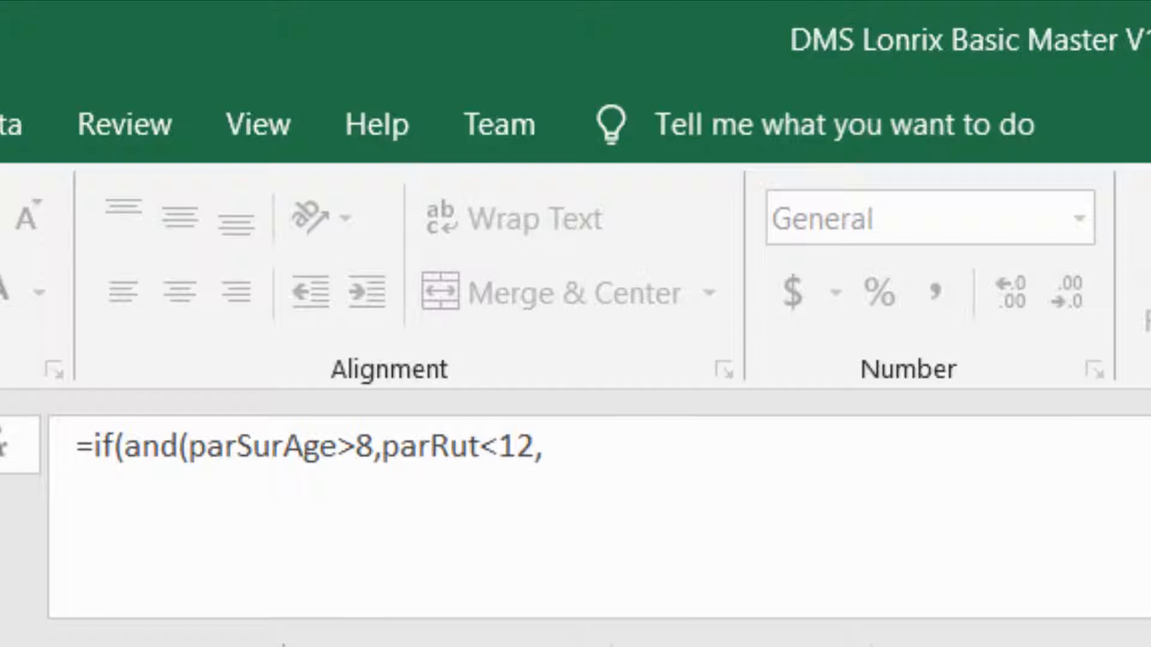
{"action": "type", "text": "parSurAge"}
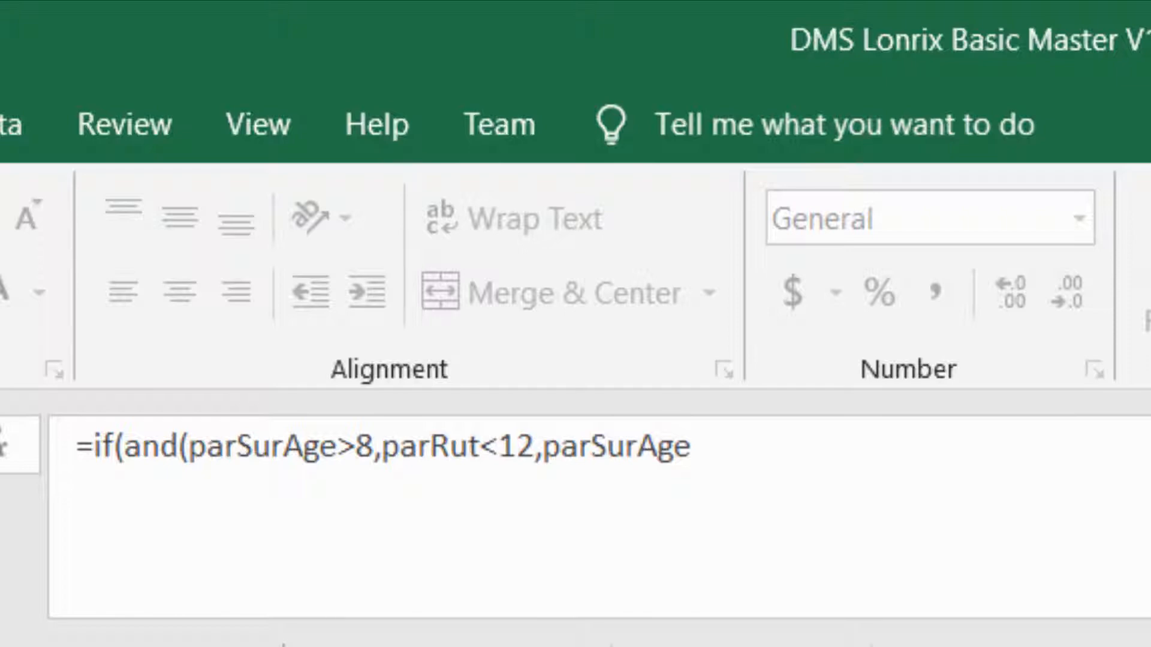
{"action": "type", "text": ",if("}
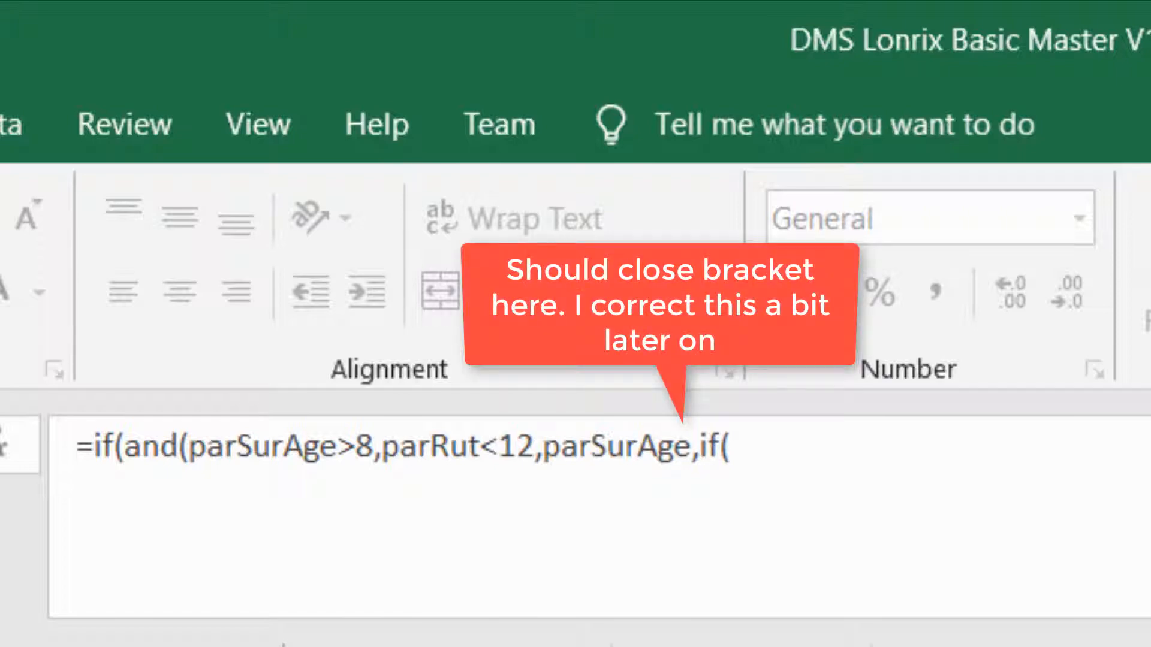
{"action": "type", "text": "parRut>15,"}
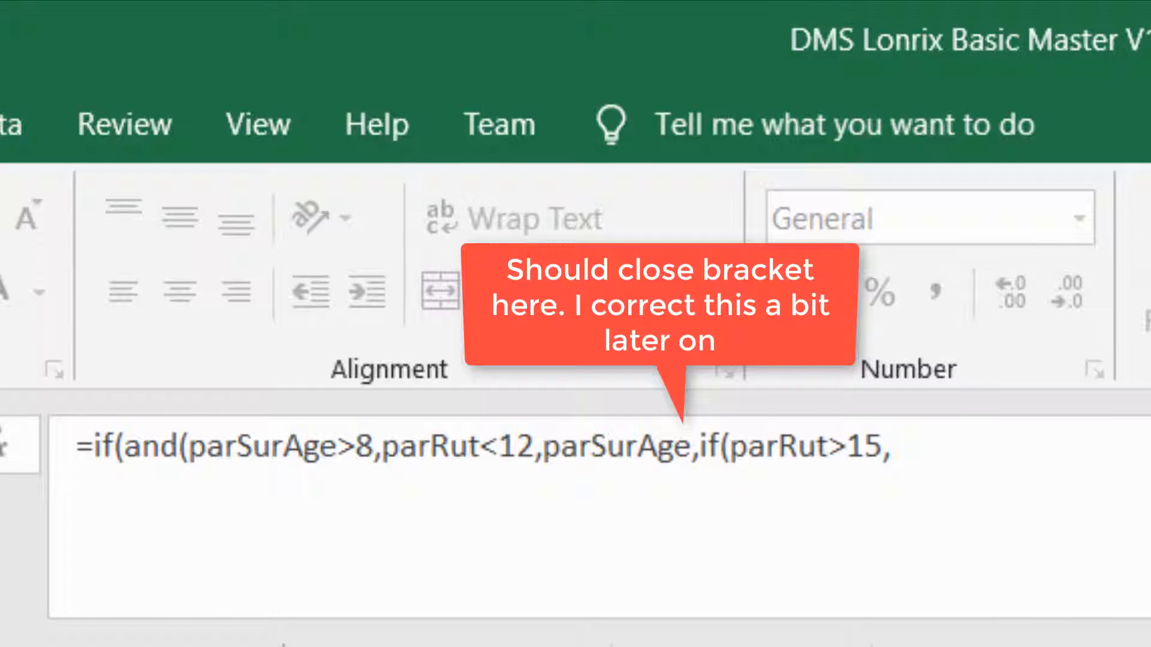
{"action": "type", "text": "parRut"}
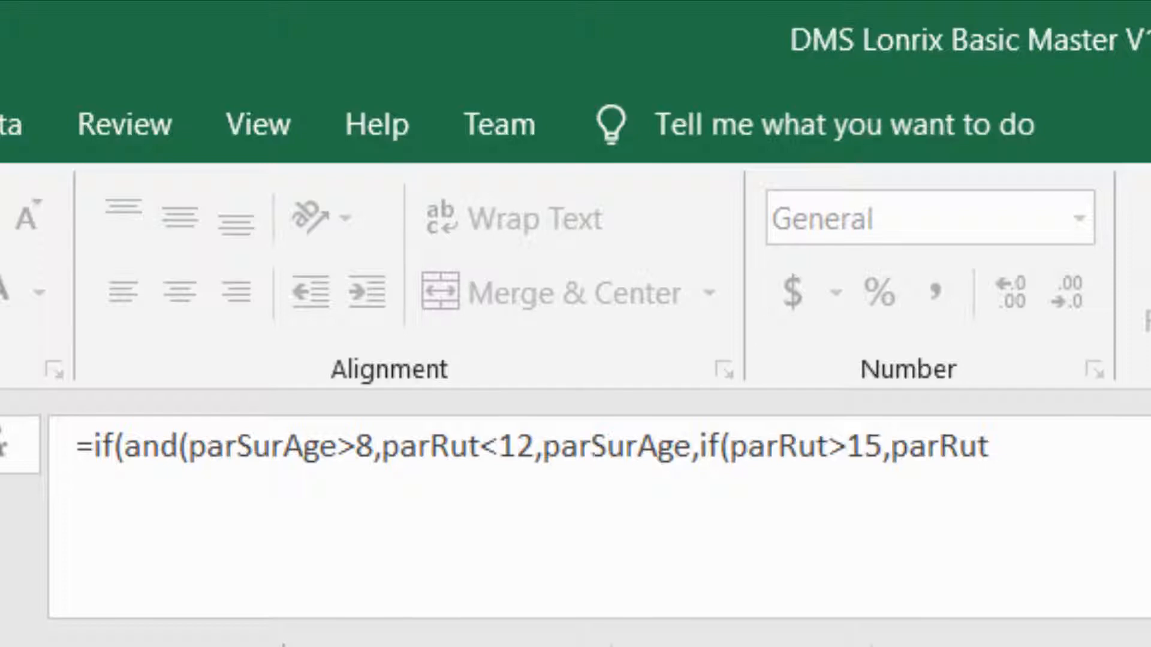
{"action": "type", "text": ",0))"}
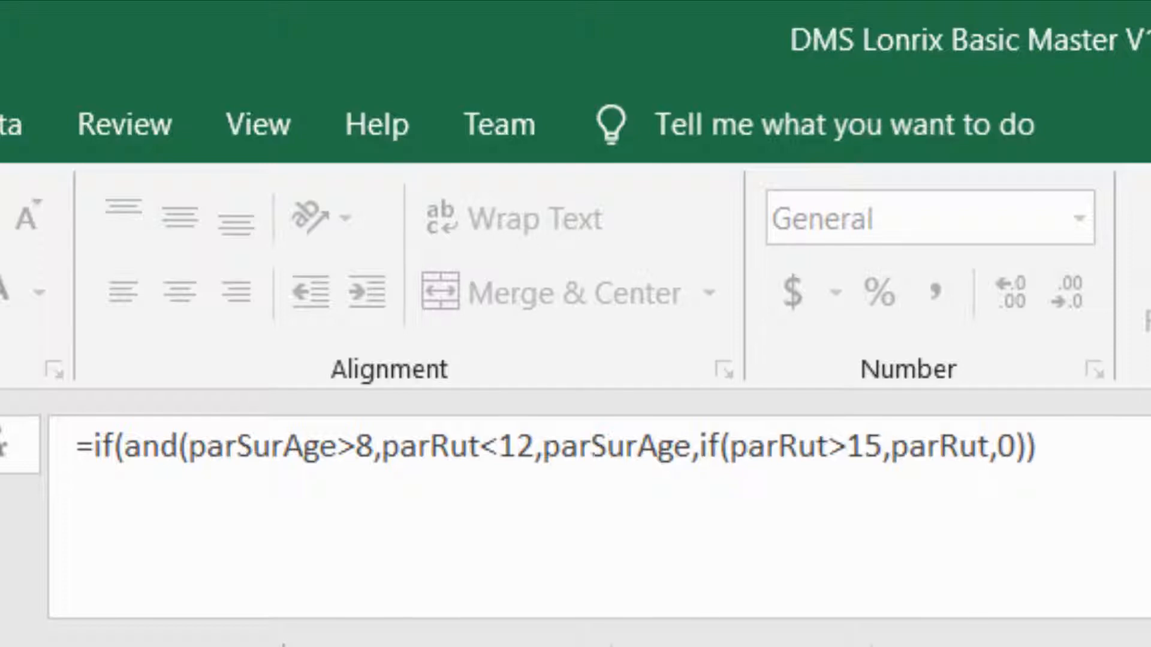
{"action": "type", "text": ")"}
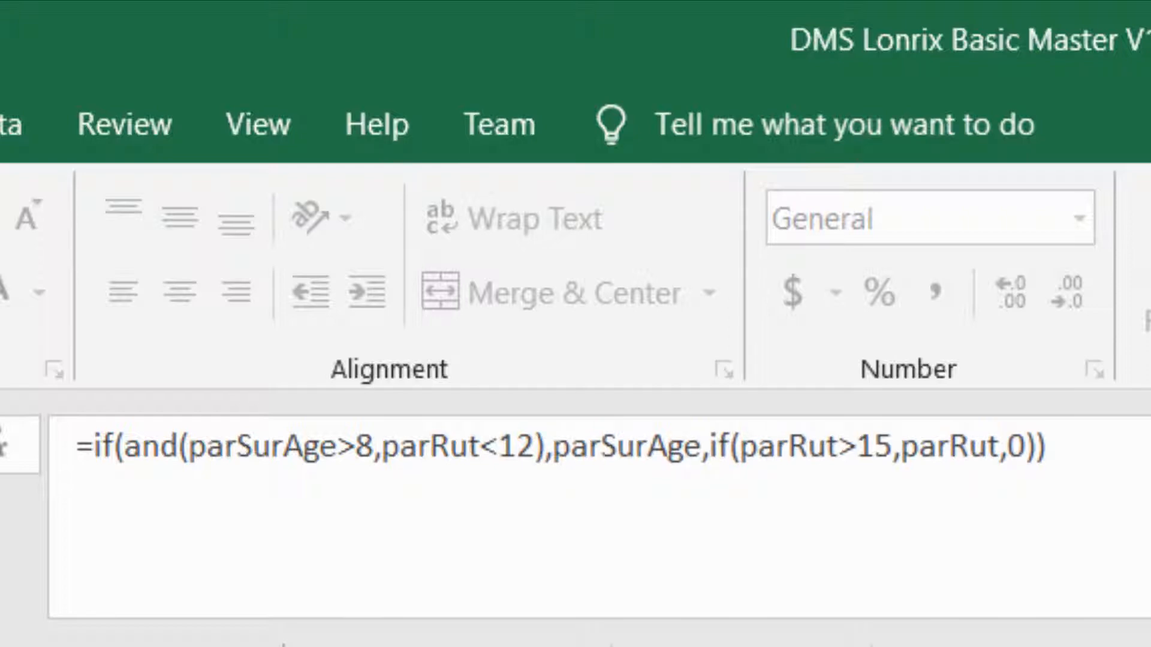
{"action": "key", "text": "Return"}
Multiply the IF expression in RankParam's Initial Value Excel Equation by 10
{"action": "key", "text": "Up"}
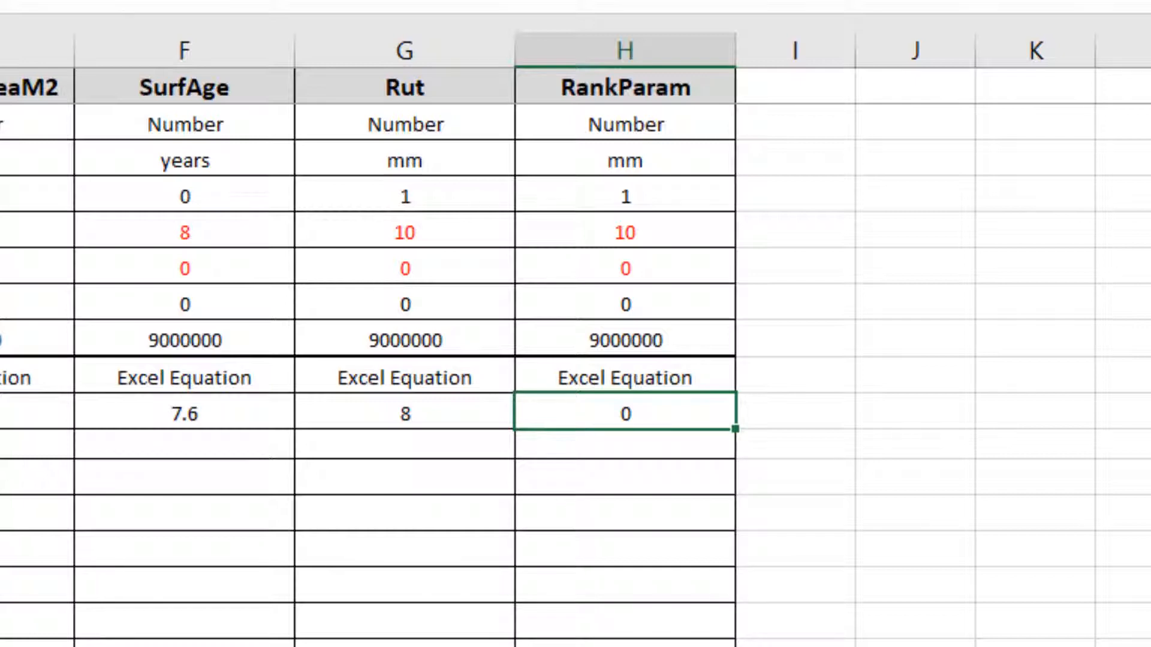
{"action": "key", "text": "F2"}
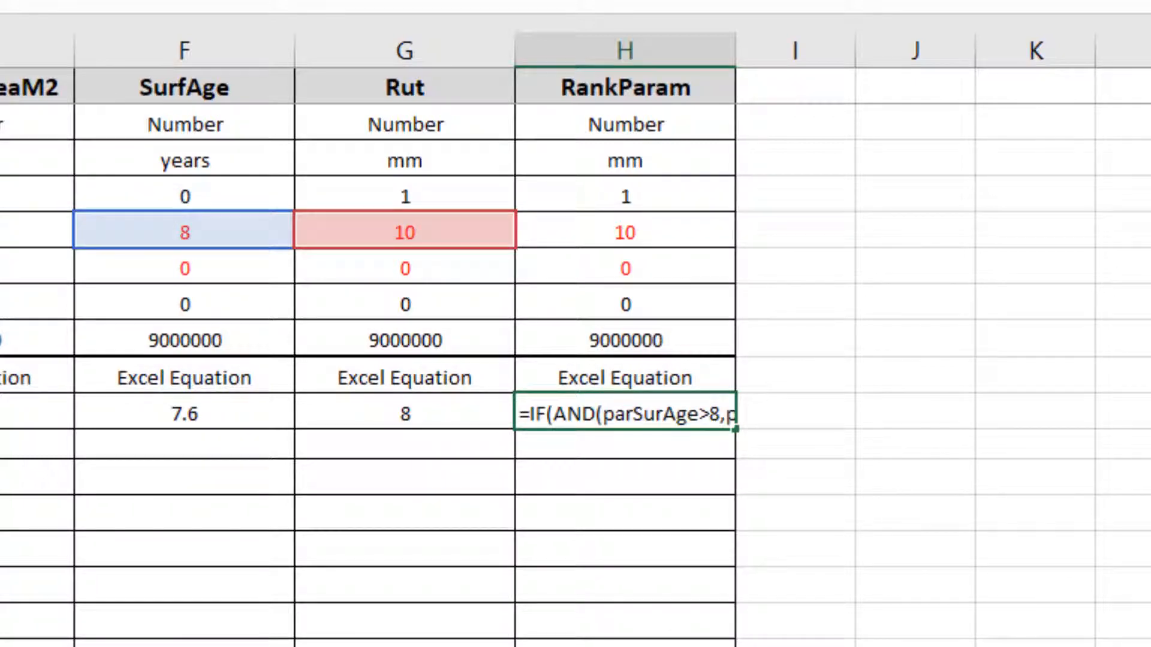
{"action": "type", "text": "10"}
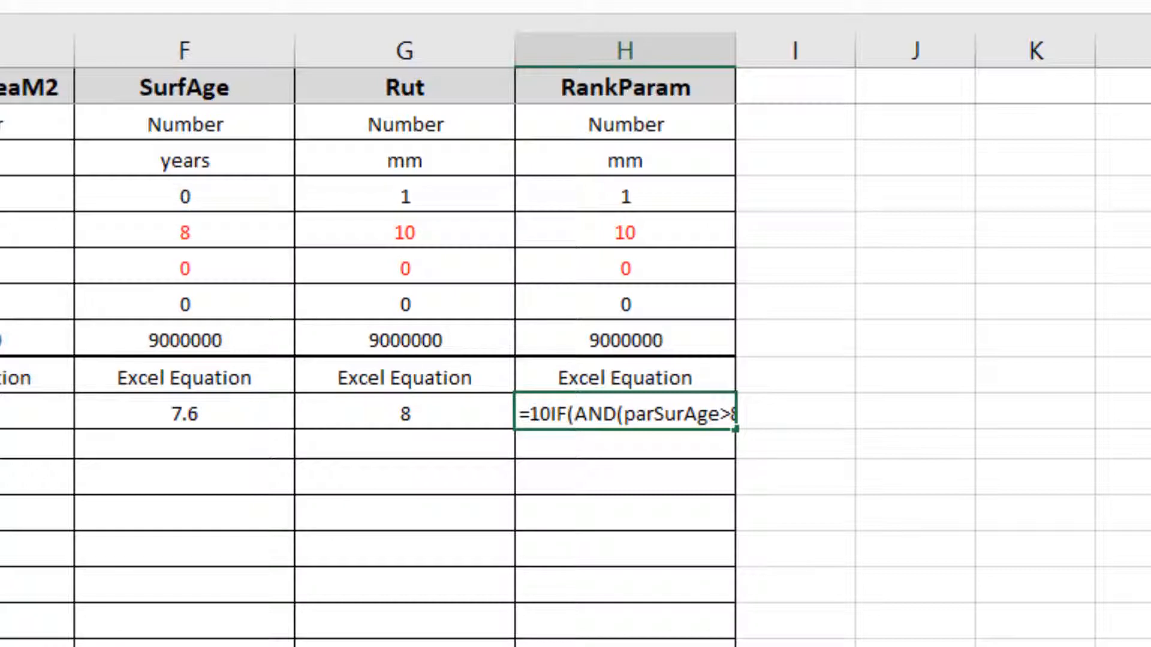
{"action": "key", "text": "Return"}
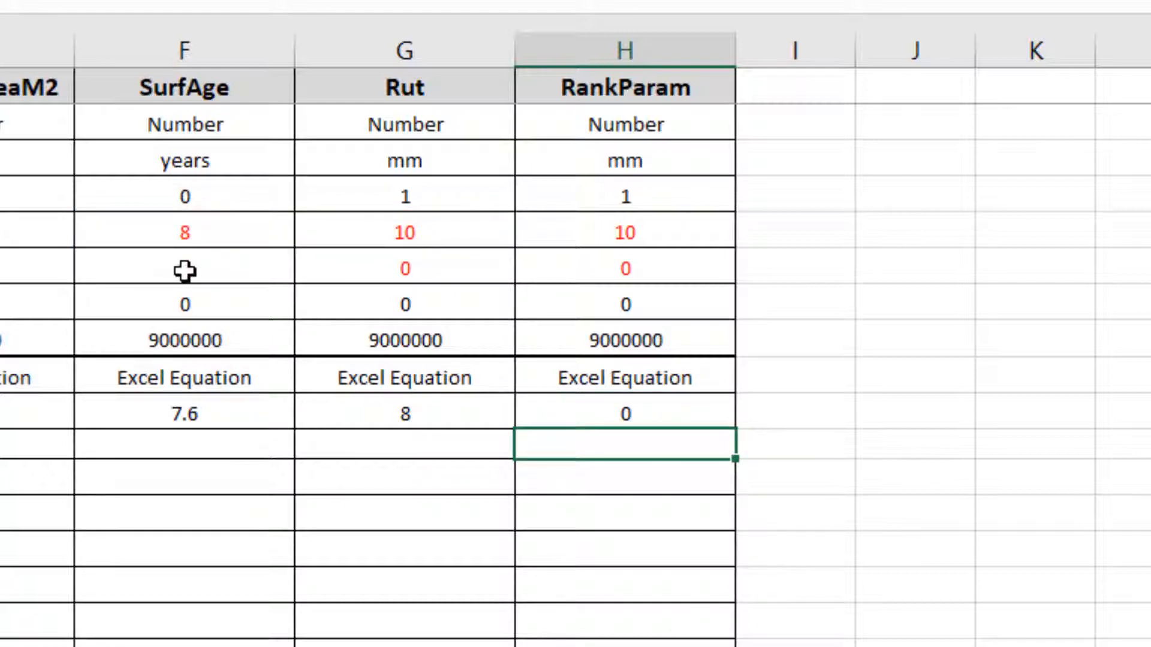
Set SurfAge's Calculation Placeholder - Previous Value to 12 and check RankParam's initial value in H10
{"action": "left_click", "coordinate": [180, 232]}
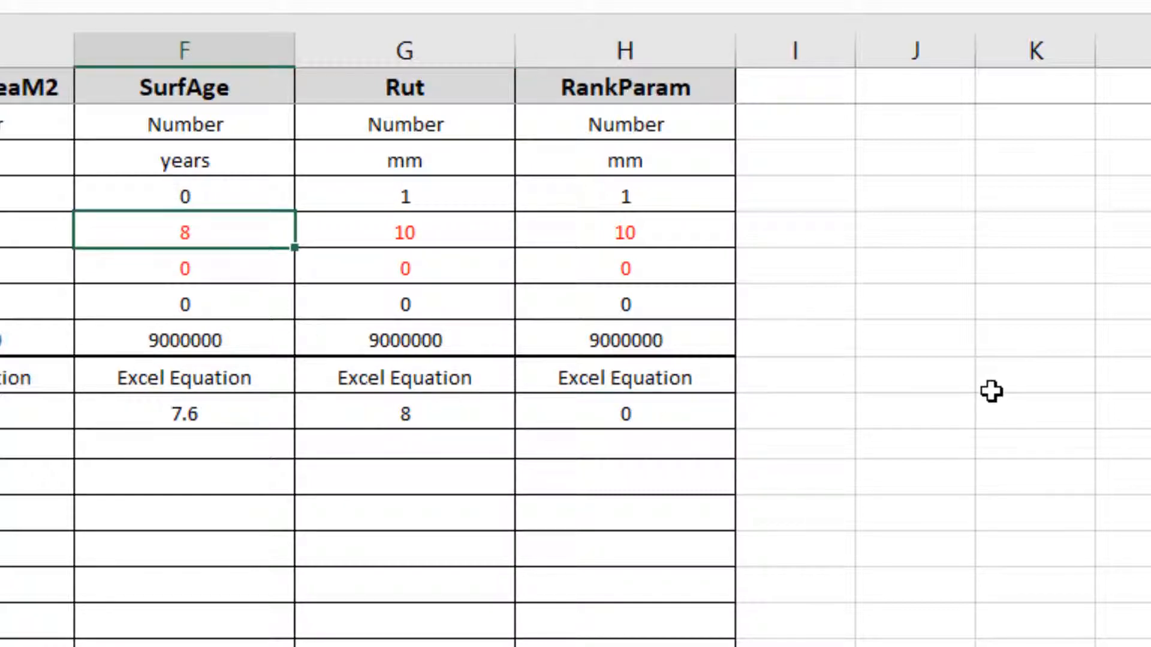
{"action": "type", "text": "12"}
{"action": "key", "text": "Tab"}
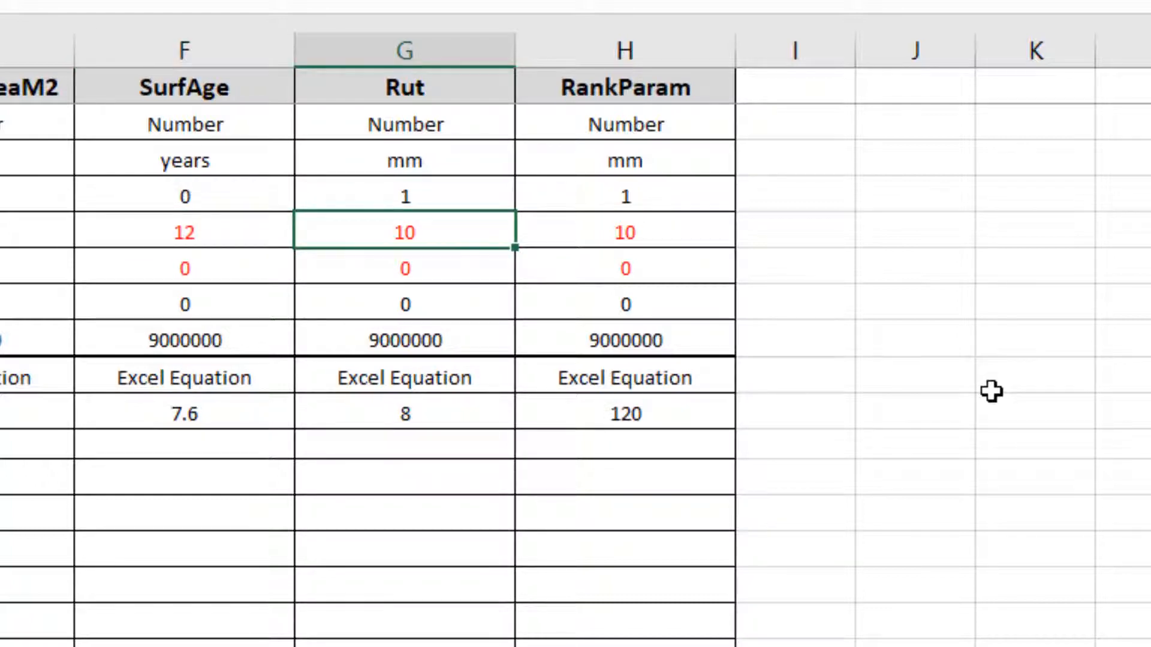
{"action": "key", "text": "Down"}
{"action": "key", "text": "Down"}
{"action": "key", "text": "Down"}
{"action": "key", "text": "Down"}
{"action": "key", "text": "Down"}
{"action": "key", "text": "Right"}
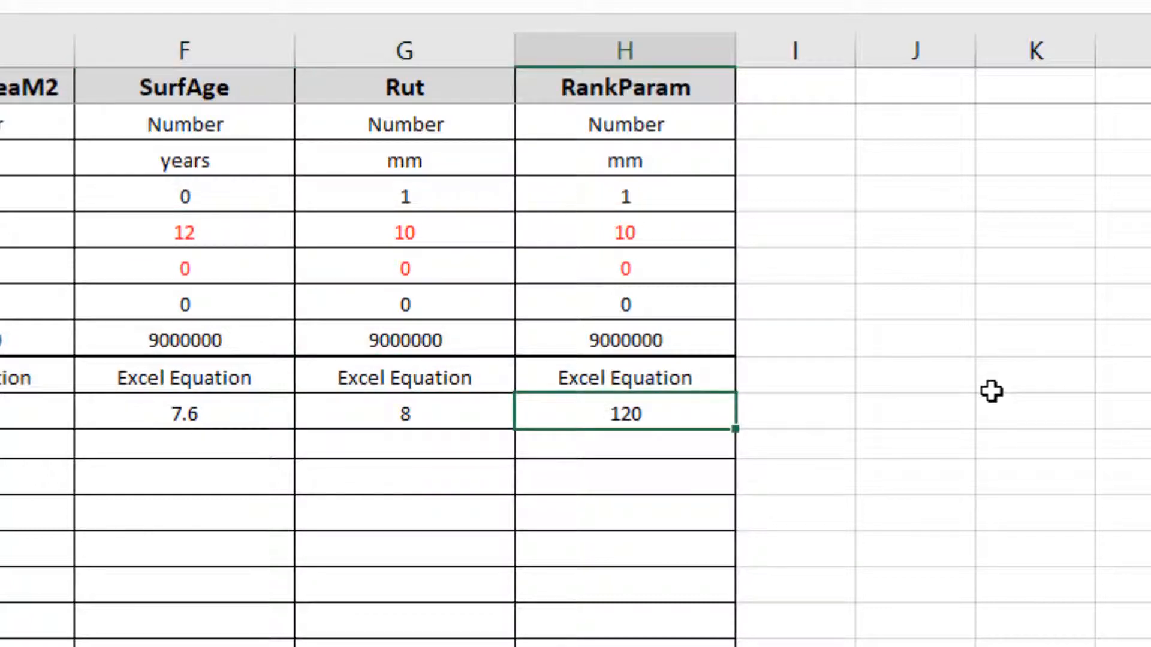
Set Rut's Calculation Placeholder - Previous Value to 13 and check RankParam's initial value in H10
{"action": "key", "text": "Up"}
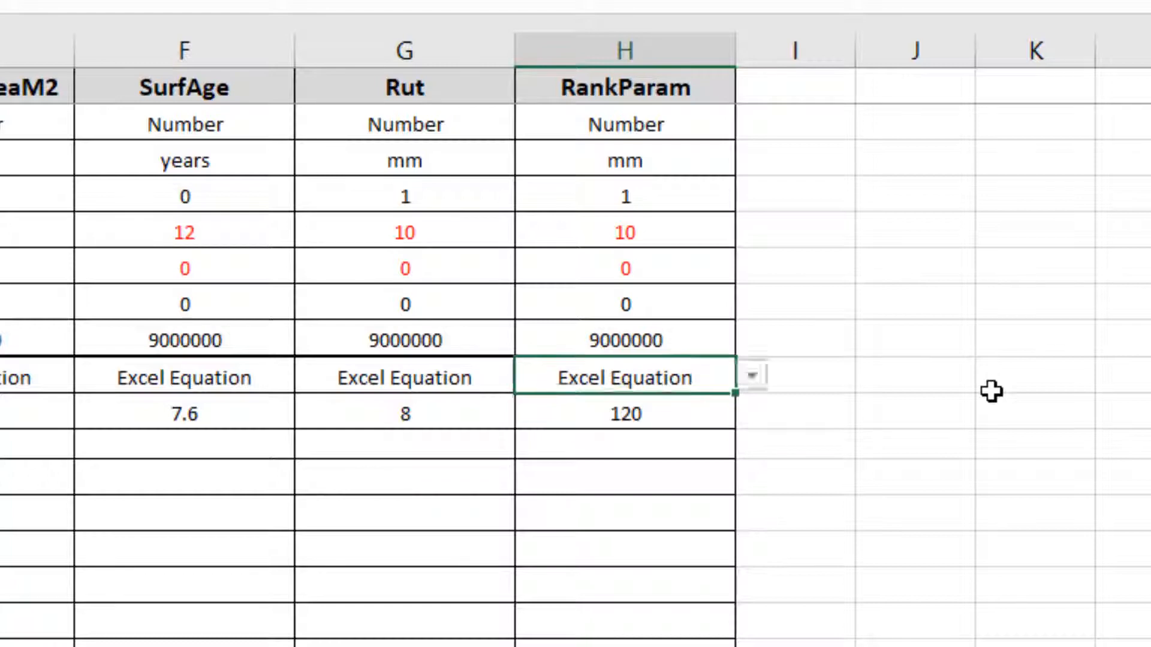
{"action": "key", "text": "Up"}
{"action": "key", "text": "Up"}
{"action": "key", "text": "Up"}
{"action": "key", "text": "Up"}
{"action": "key", "text": "Left"}
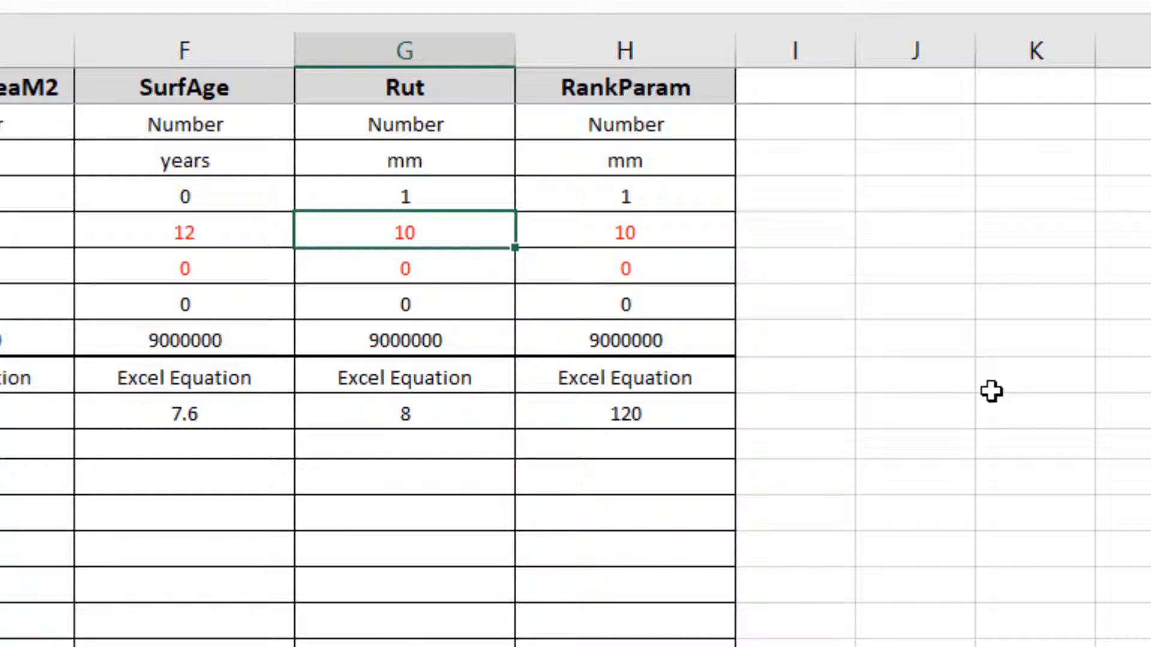
{"action": "type", "text": "13"}
{"action": "key", "text": "Return"}
{"action": "key", "text": "Right"}
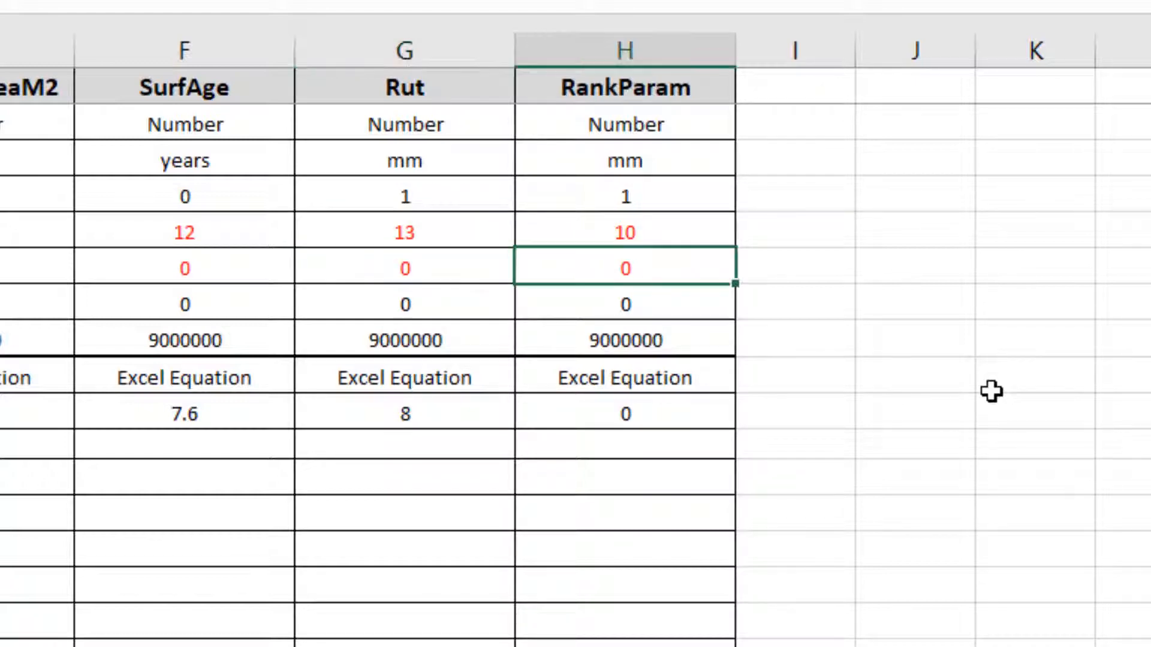
{"action": "key", "text": "Down"}
{"action": "key", "text": "Down"}
{"action": "key", "text": "Down"}
{"action": "key", "text": "Down"}
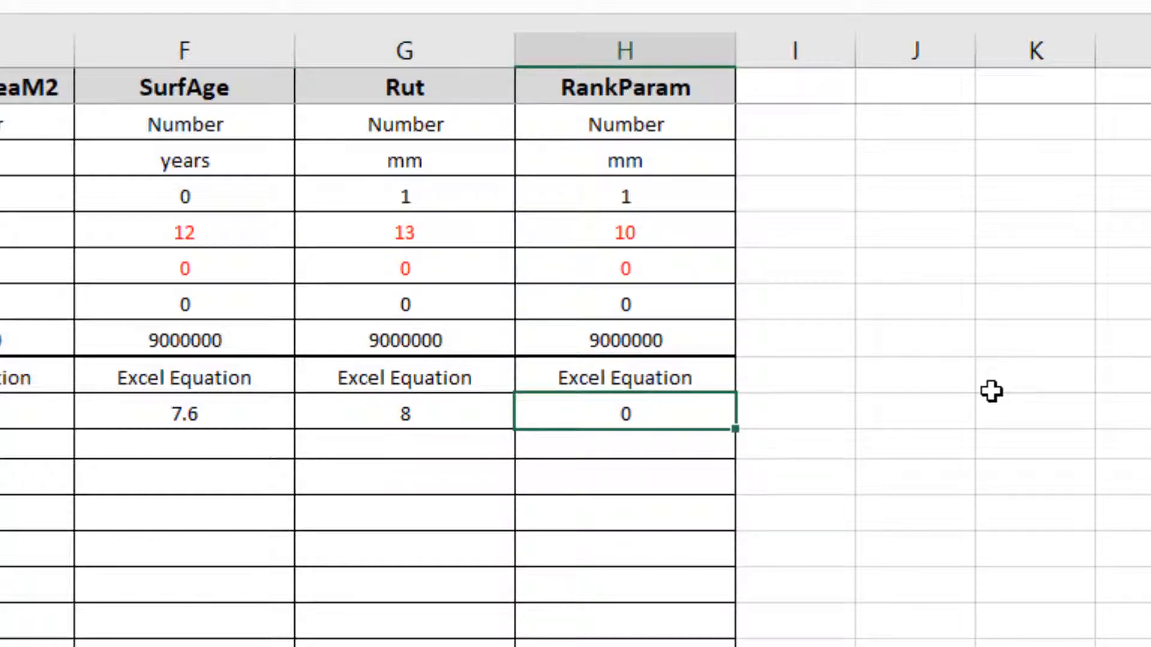
Set Rut's Calculation Placeholder - Previous Value to 5 to test RankParam's initial value equation
{"action": "key", "text": "Up"}
{"action": "key", "text": "Up"}
{"action": "key", "text": "Up"}
{"action": "key", "text": "Up"}
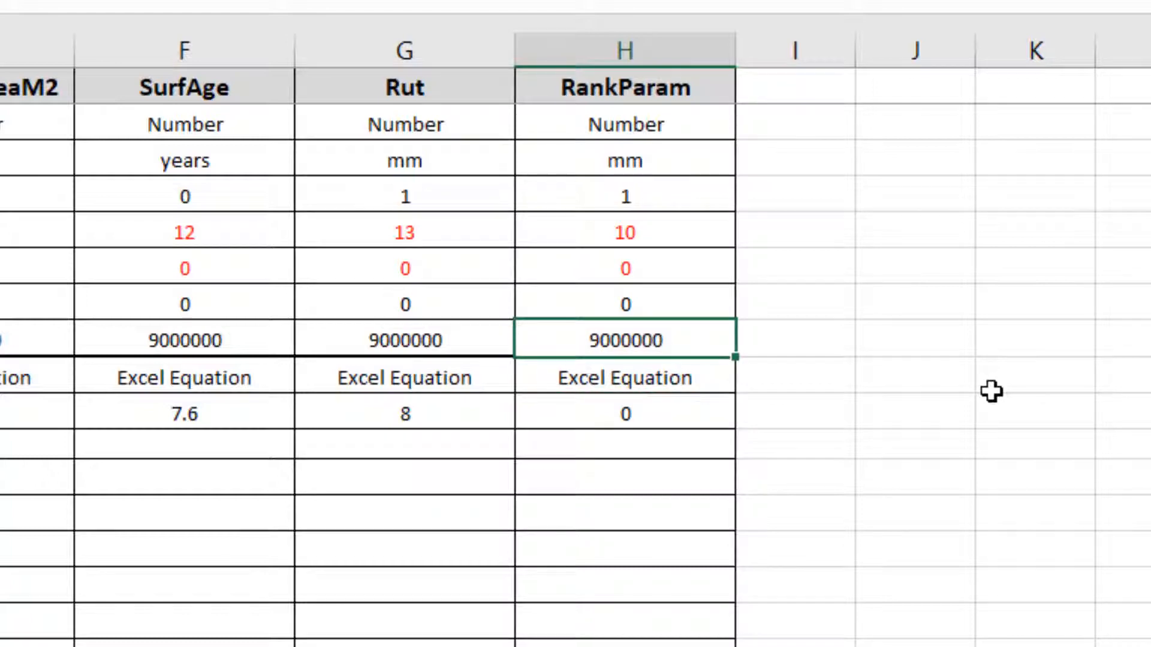
{"action": "key", "text": "Left"}
{"action": "key", "text": "Left"}
{"action": "key", "text": "Up"}
{"action": "key", "text": "Right"}
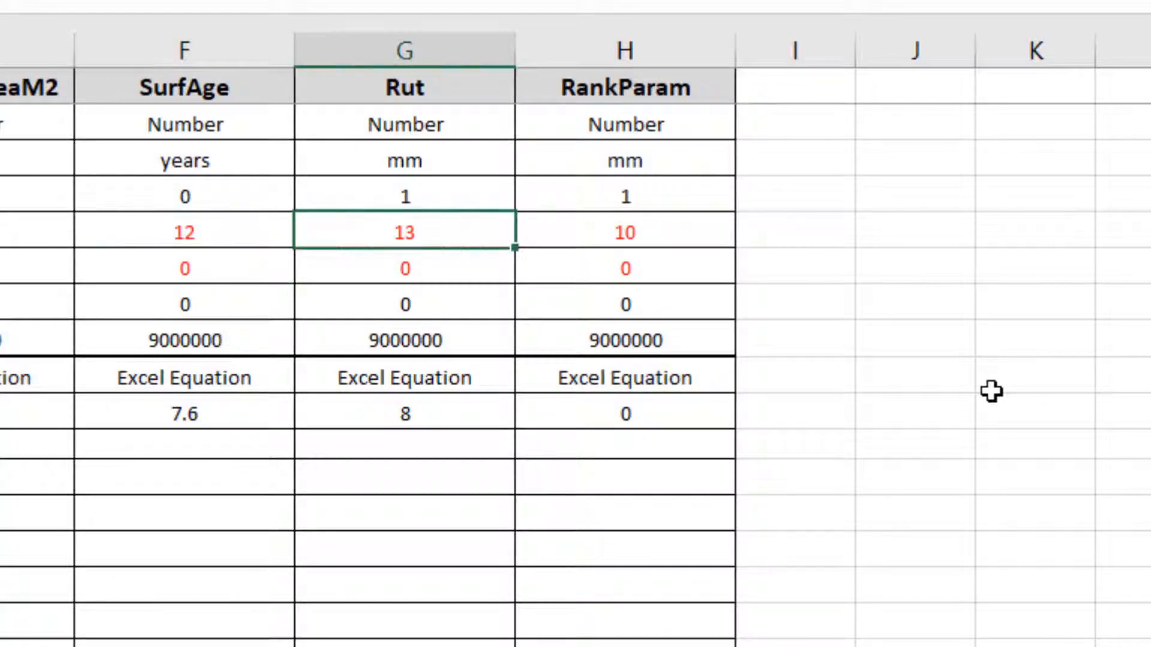
{"action": "type", "text": "5"}
{"action": "key", "text": "Return"}
Set SurfAge's Calculation Placeholder - Previous Value to 14 and check RankParam's initial value in H10
{"action": "key", "text": "Up"}
{"action": "key", "text": "Left"}
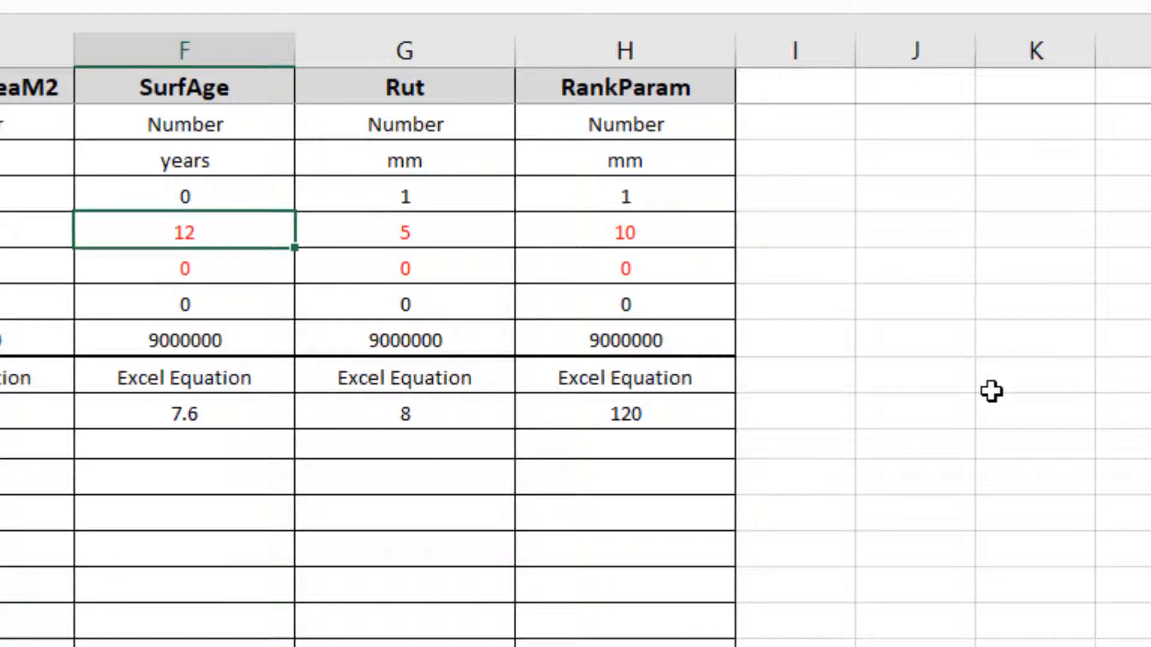
{"action": "type", "text": "14"}
{"action": "key", "text": "Return"}
{"action": "key", "text": "Right"}
{"action": "key", "text": "Up"}
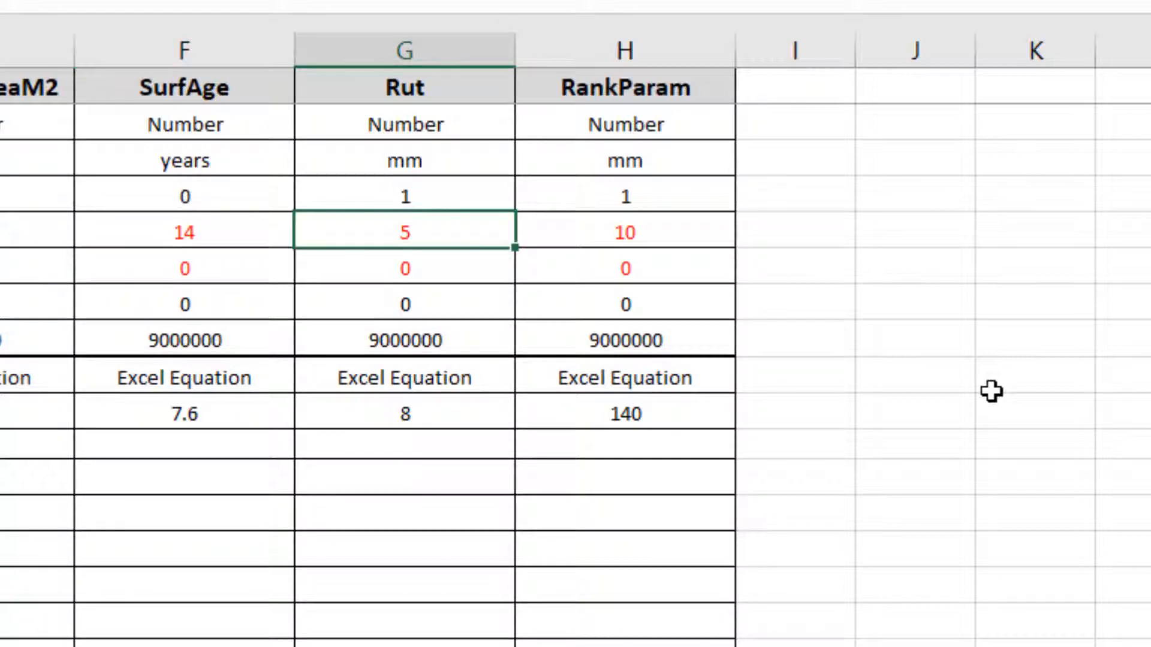
{"action": "key", "text": "Left"}
{"action": "key", "text": "Down"}
{"action": "key", "text": "Down"}
{"action": "key", "text": "Down"}
{"action": "key", "text": "Right"}
{"action": "key", "text": "Right"}
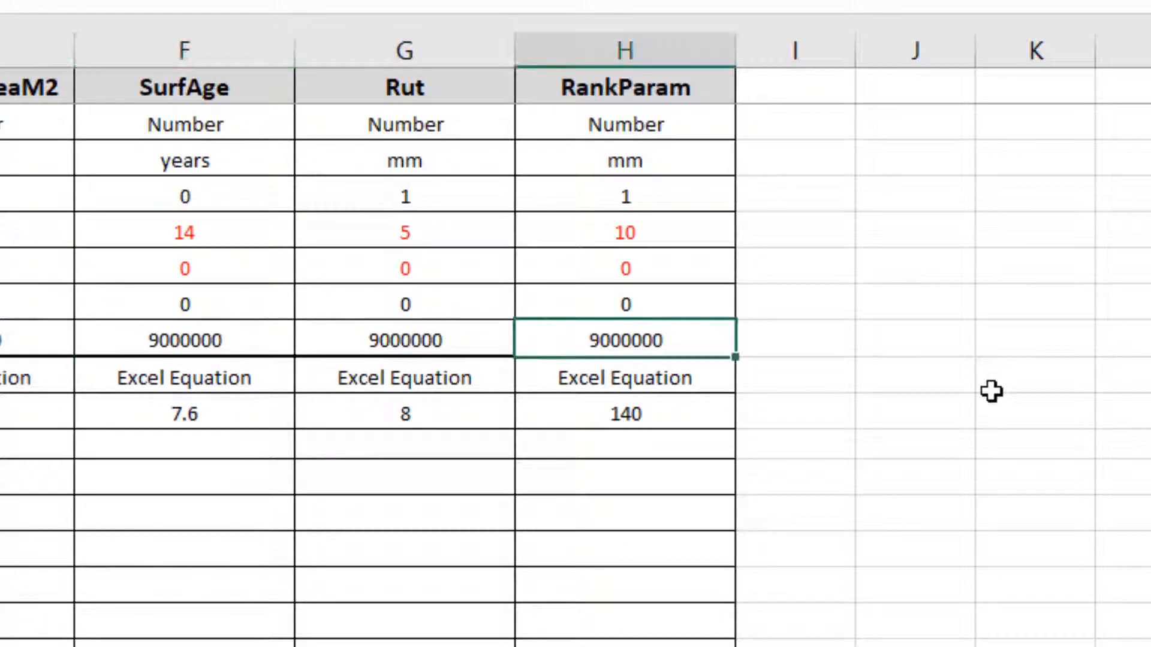
{"action": "key", "text": "Down"}
{"action": "key", "text": "Down"}
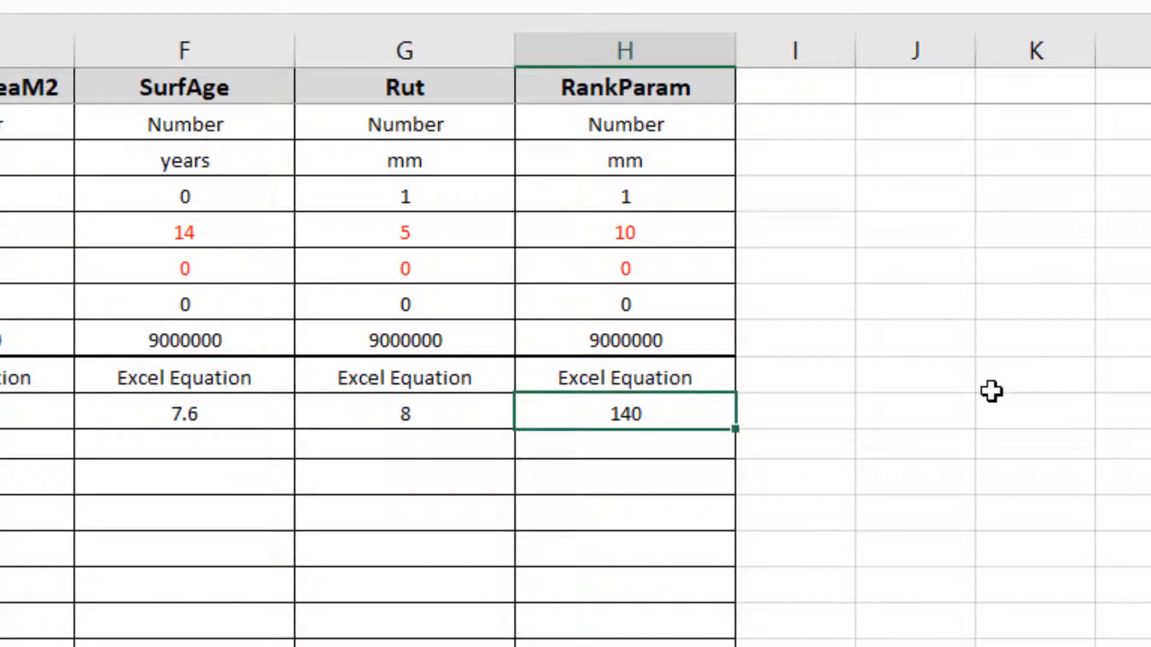
Set Rut's Calculation Placeholder - Previous Value to 17 and check RankParam's initial value in H10
{"action": "key", "text": "Up"}
{"action": "key", "text": "Up"}
{"action": "key", "text": "Up"}
{"action": "key", "text": "Up"}
{"action": "key", "text": "Left"}
{"action": "key", "text": "Up"}
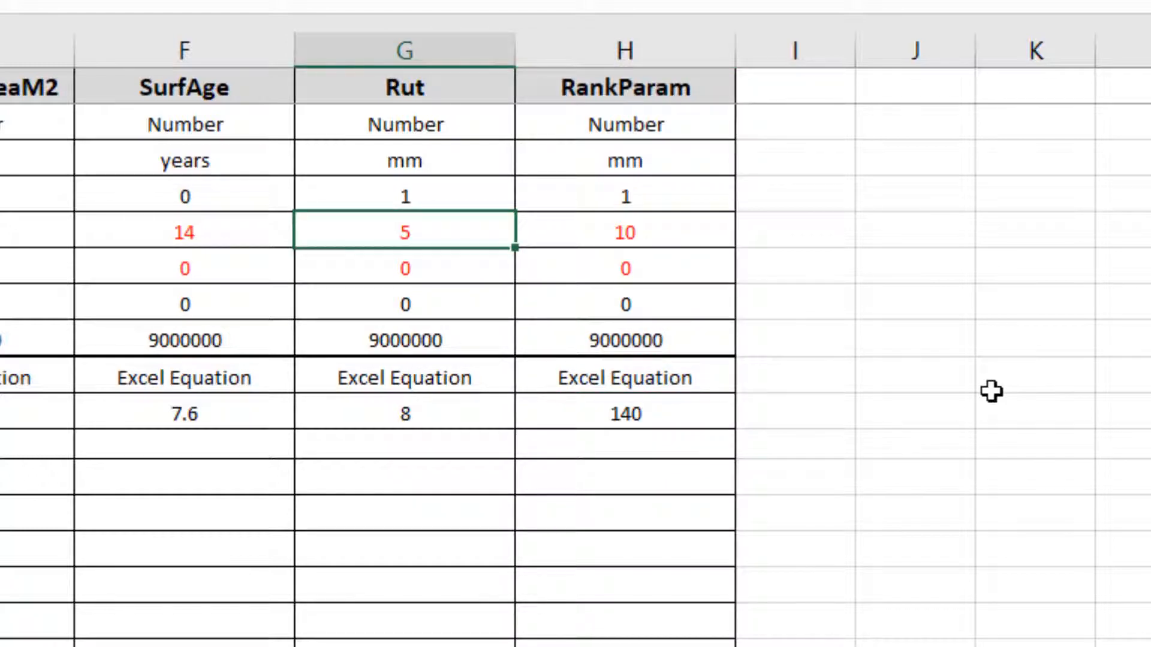
{"action": "type", "text": "17"}
{"action": "key", "text": "Return"}
{"action": "key", "text": "Up"}
{"action": "key", "text": "Down"}
{"action": "key", "text": "Down"}
{"action": "key", "text": "Down"}
{"action": "key", "text": "Down"}
{"action": "key", "text": "Down"}
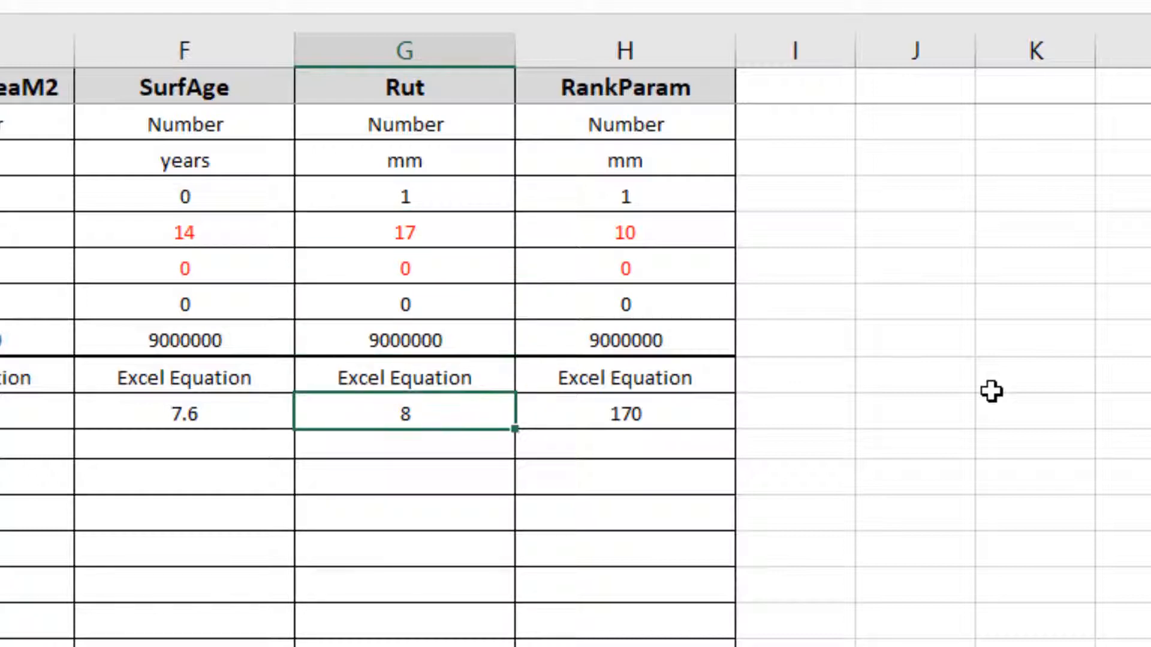
{"action": "key", "text": "Right"}
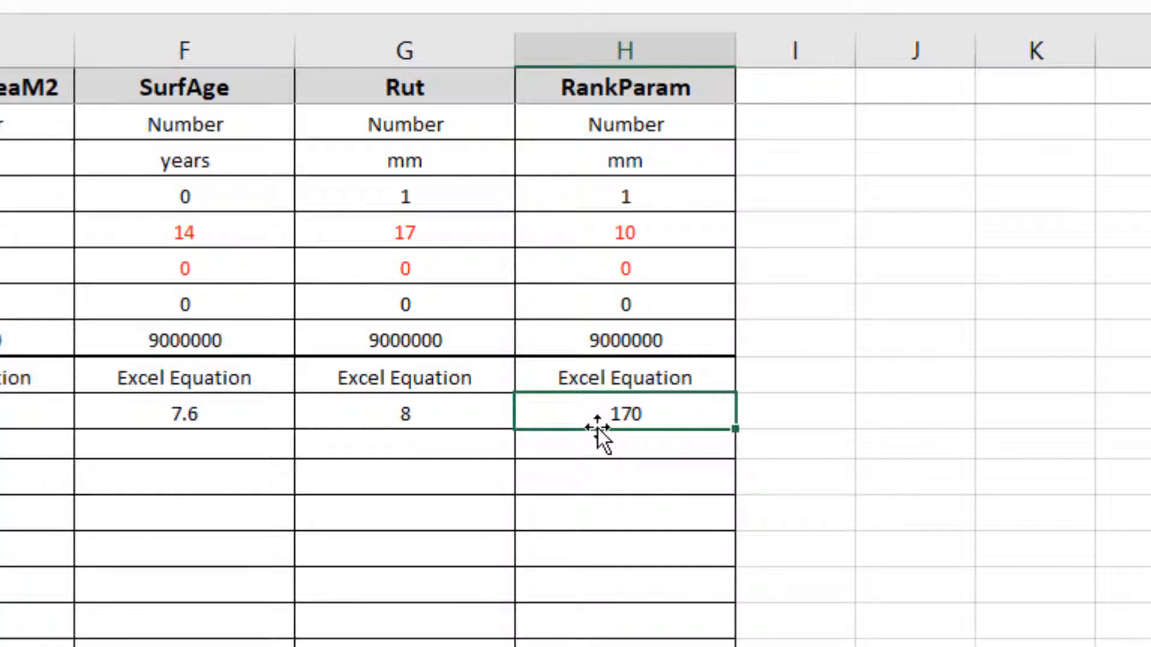
{"action": "key", "text": "Down"}
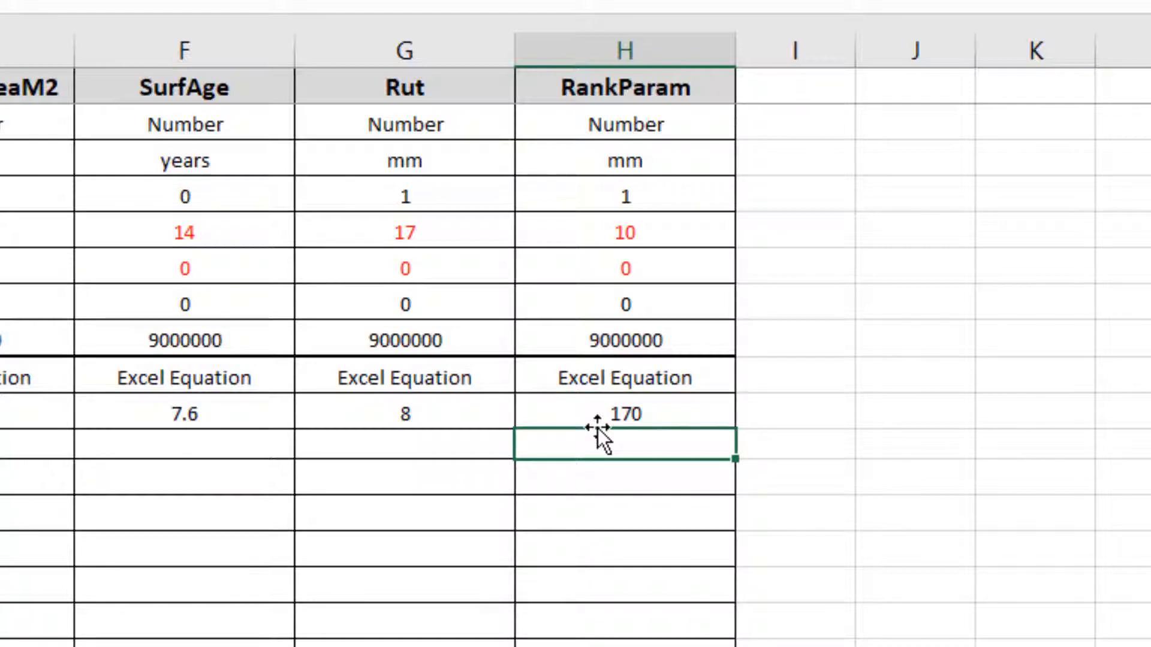
{"action": "key", "text": "Up"}
{"action": "key", "text": "Up"}
{"action": "key", "text": "Up"}
{"action": "key", "text": "Up"}
{"action": "key", "text": "Up"}
{"action": "key", "text": "Up"}
{"action": "key", "text": "Up"}
{"action": "key", "text": "Up"}
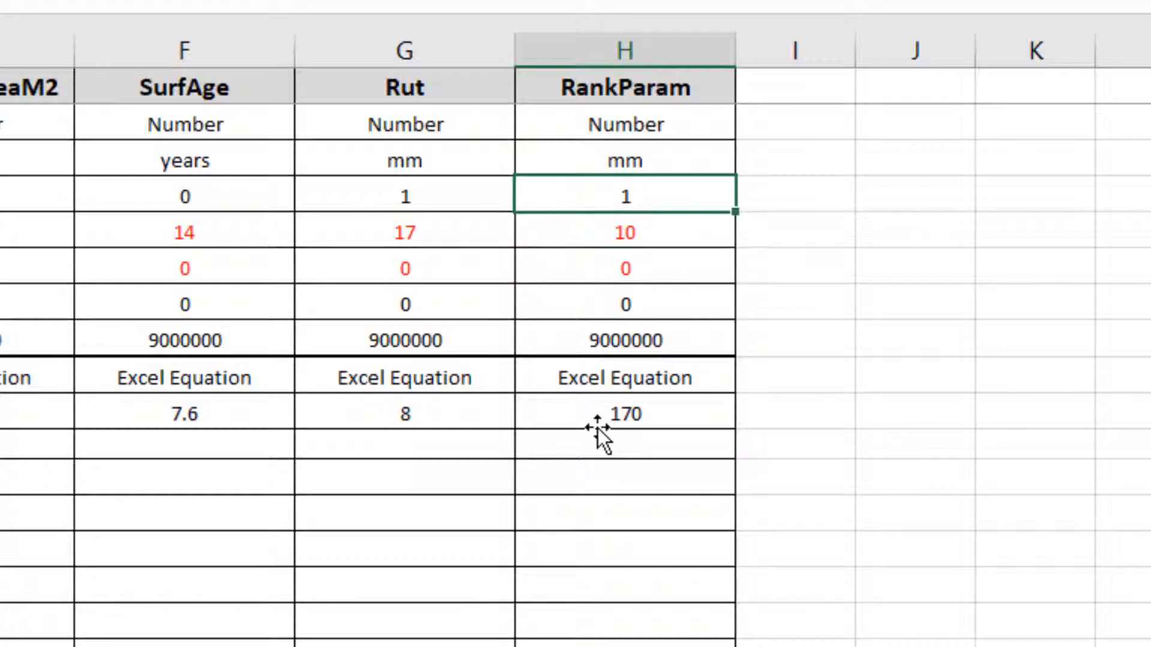
Set RankParam's Increment Type to N/A Use Next Value and clear its Increment Excel Equation
{"action": "key", "text": "Down"}
{"action": "key", "text": "Down"}
{"action": "key", "text": "Down"}
{"action": "key", "text": "Down"}
{"action": "key", "text": "Down"}
{"action": "key", "text": "Down"}
{"action": "key", "text": "Down"}
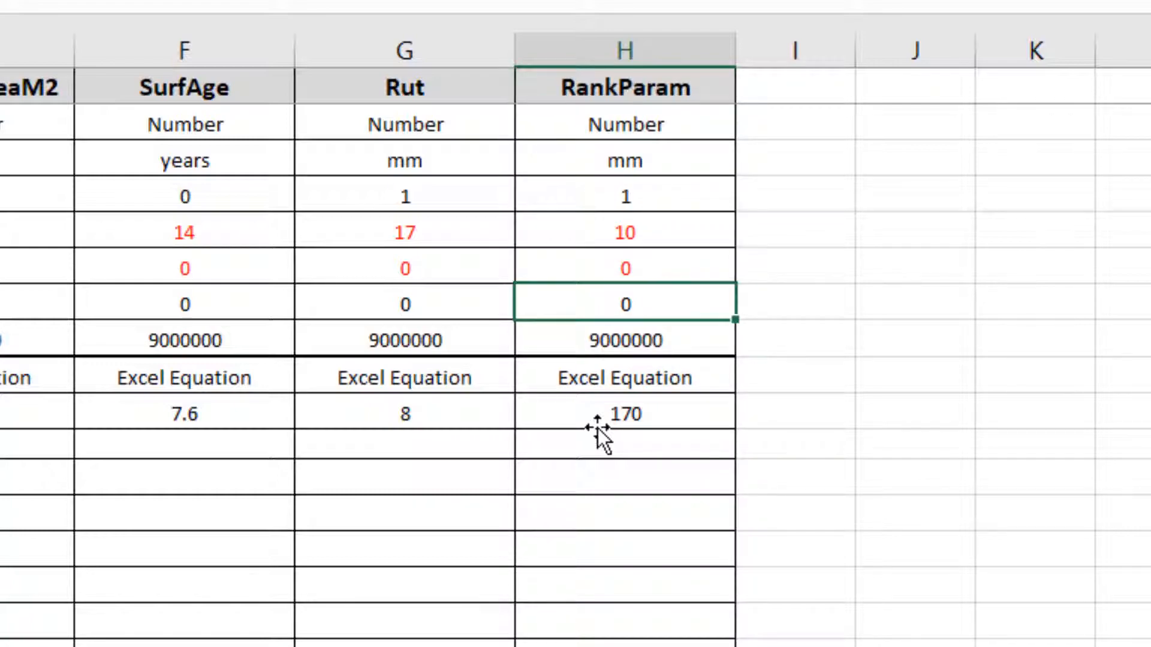
{"action": "scroll", "coordinate": [599, 428], "scroll_direction": "down", "scroll_amount": 1}
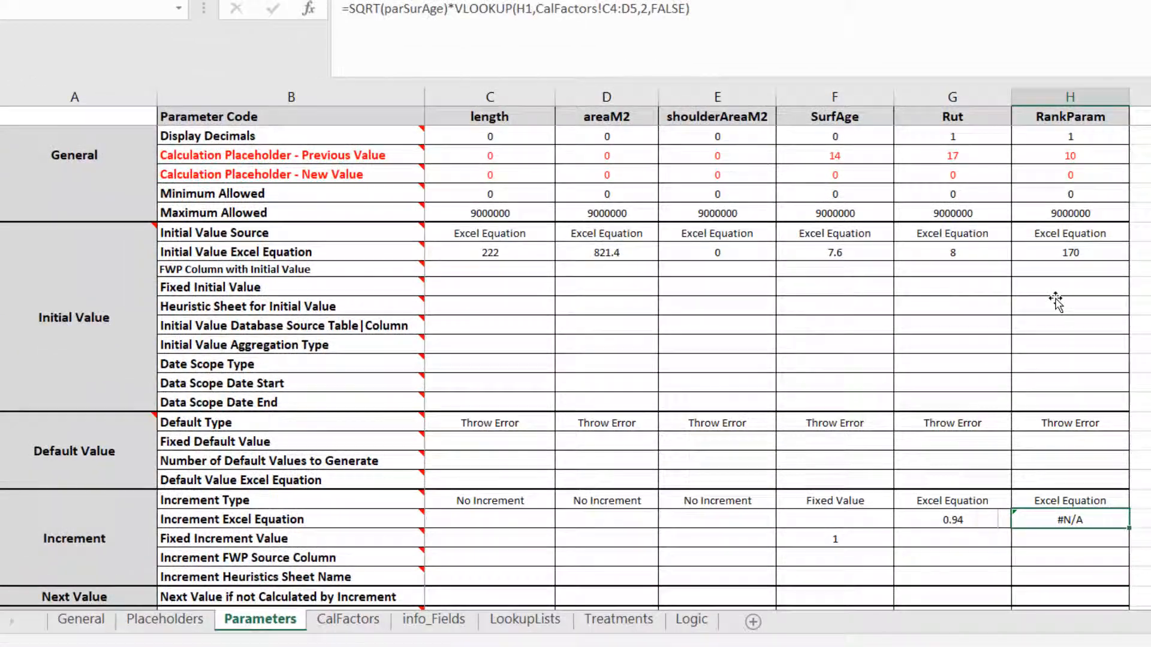
{"action": "key", "text": "Down"}
{"action": "key", "text": "Down"}
{"action": "key", "text": "Down"}
{"action": "key", "text": "Down"}
{"action": "key", "text": "Down"}
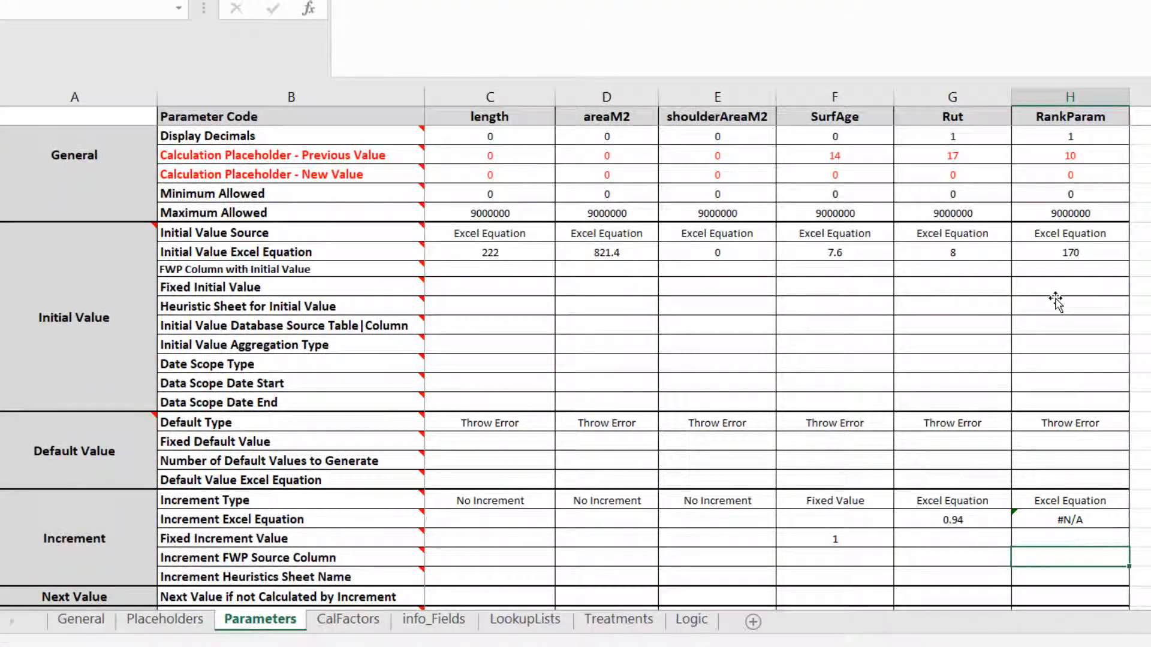
{"action": "key", "text": "Up"}
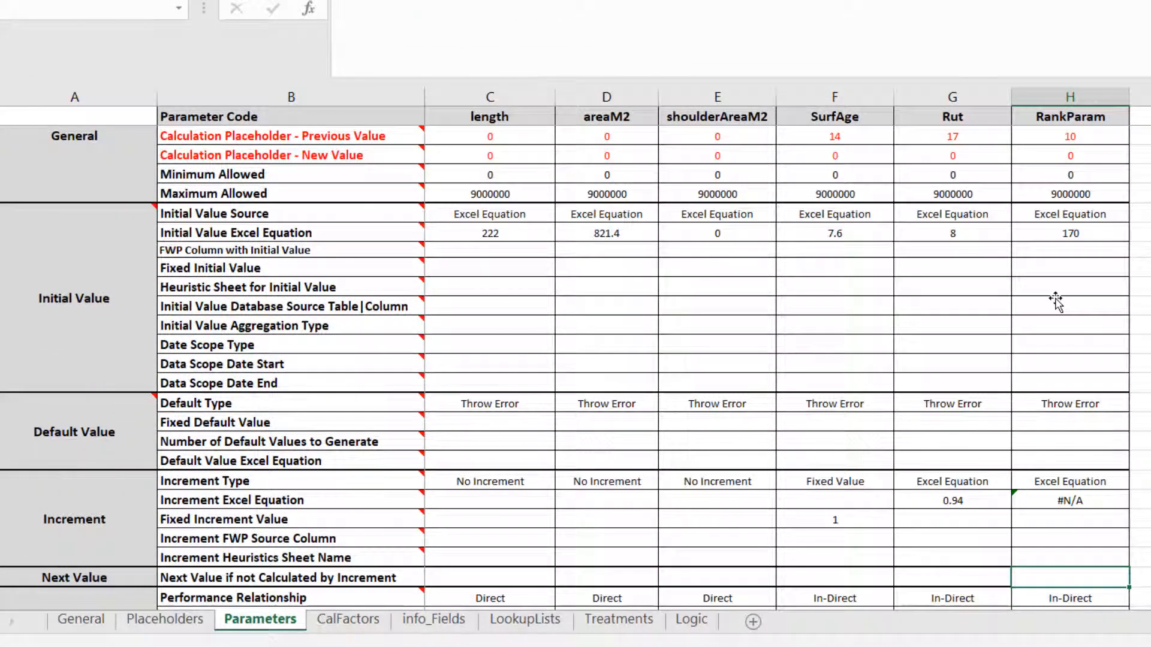
{"action": "key", "text": "Up"}
{"action": "key", "text": "Up"}
{"action": "key", "text": "Up"}
{"action": "key", "text": "Up"}
{"action": "key", "text": "Up"}
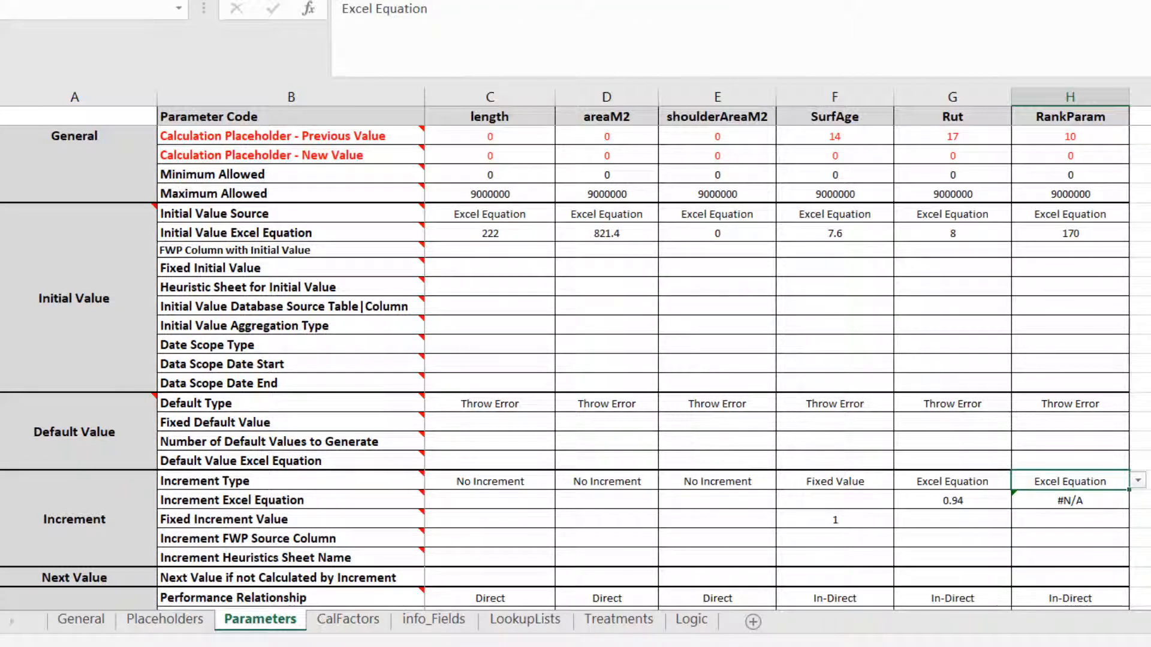
{"action": "left_click", "coordinate": [1138, 481]}
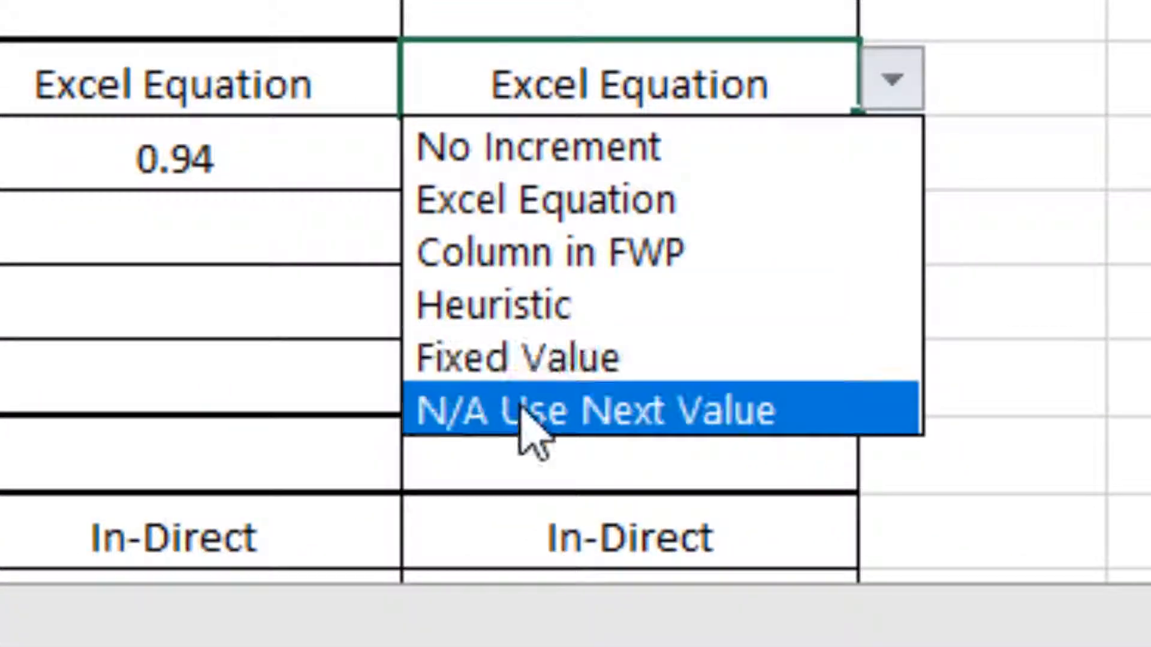
{"action": "left_click", "coordinate": [528, 413]}
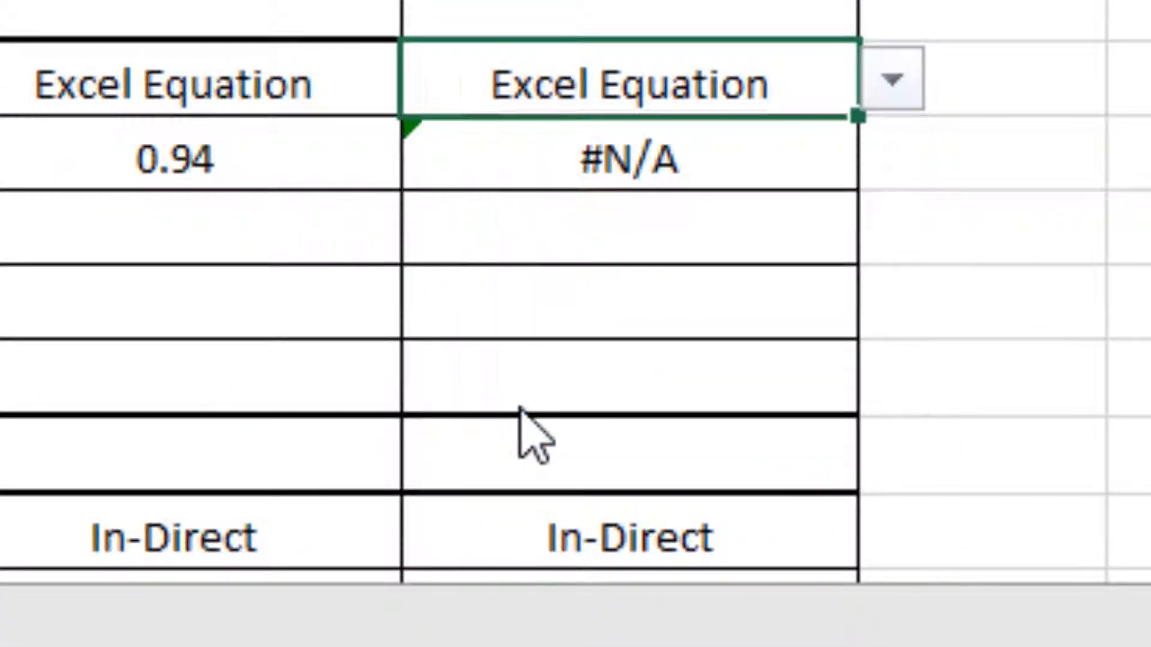
{"action": "left_click", "coordinate": [584, 165]}
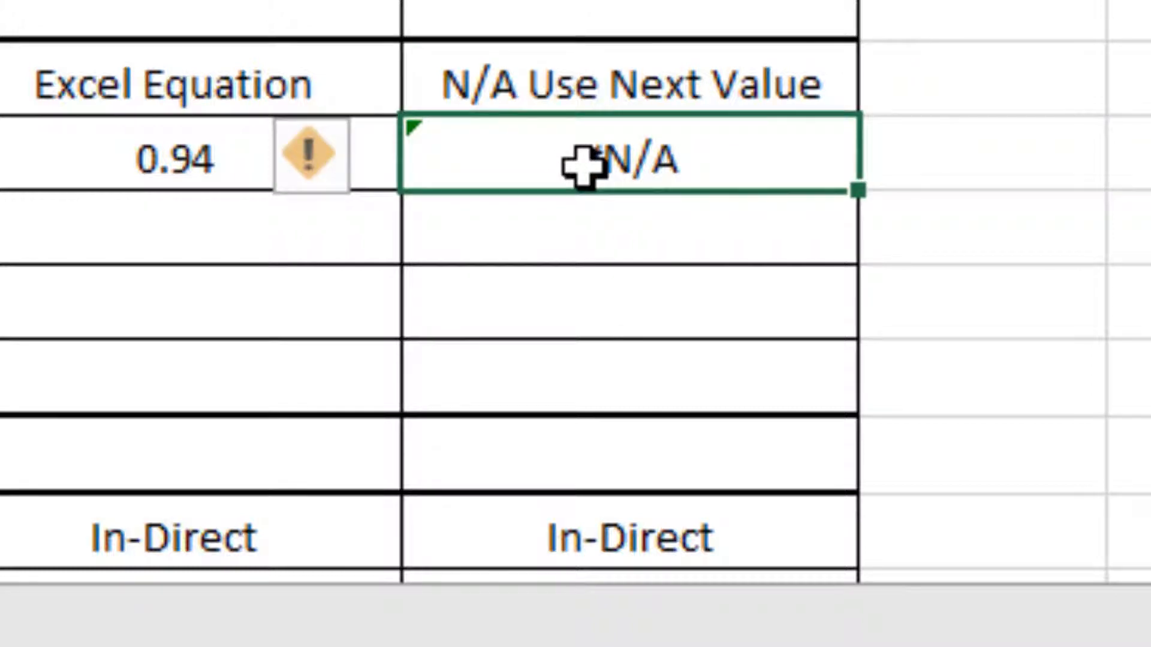
{"action": "key", "text": "Delete"}
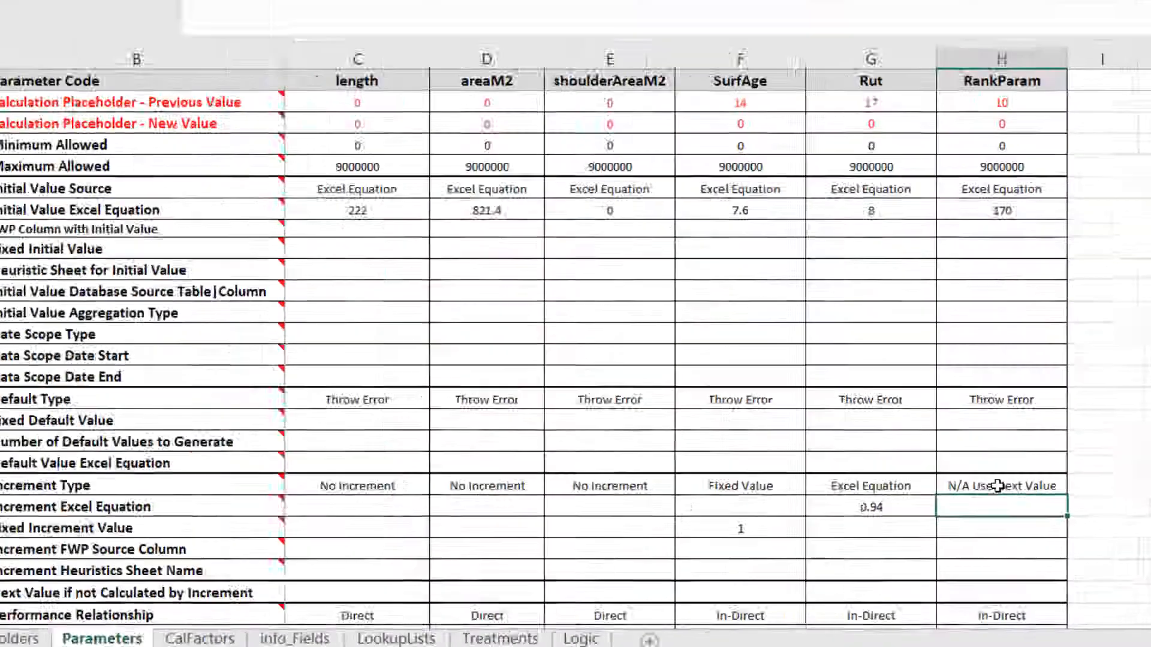
{"action": "left_click", "coordinate": [620, 84]}
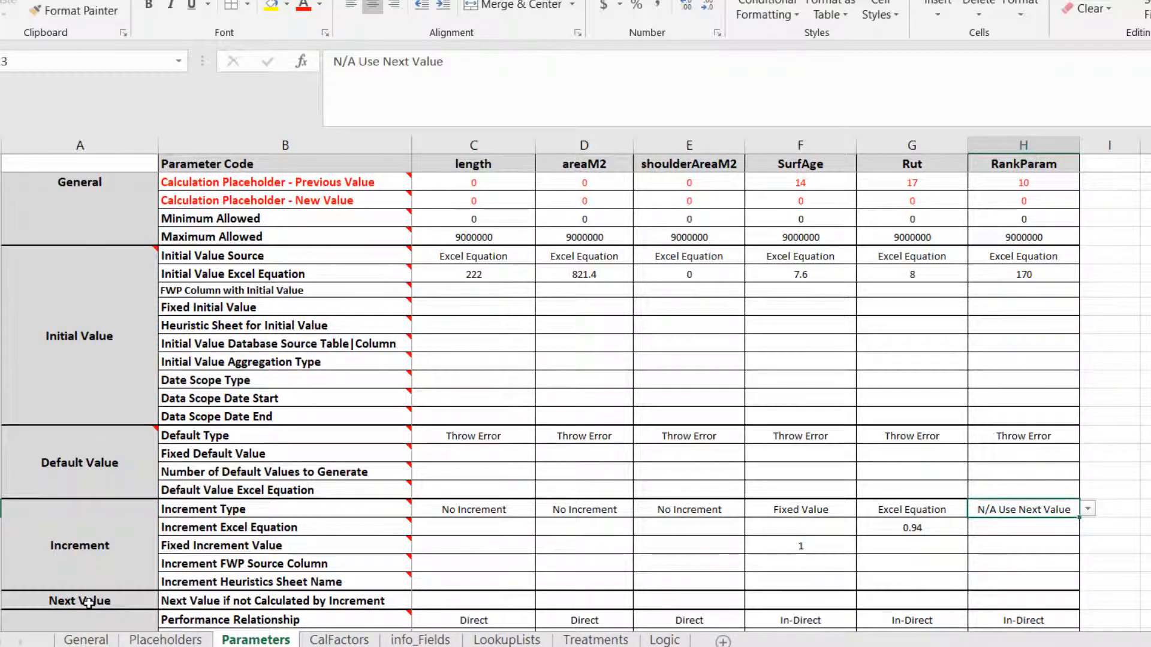
Copy RankParam's Initial Value Excel Equation into its Next Value if not Calculated by Increment cell
{"action": "left_click", "coordinate": [999, 601]}
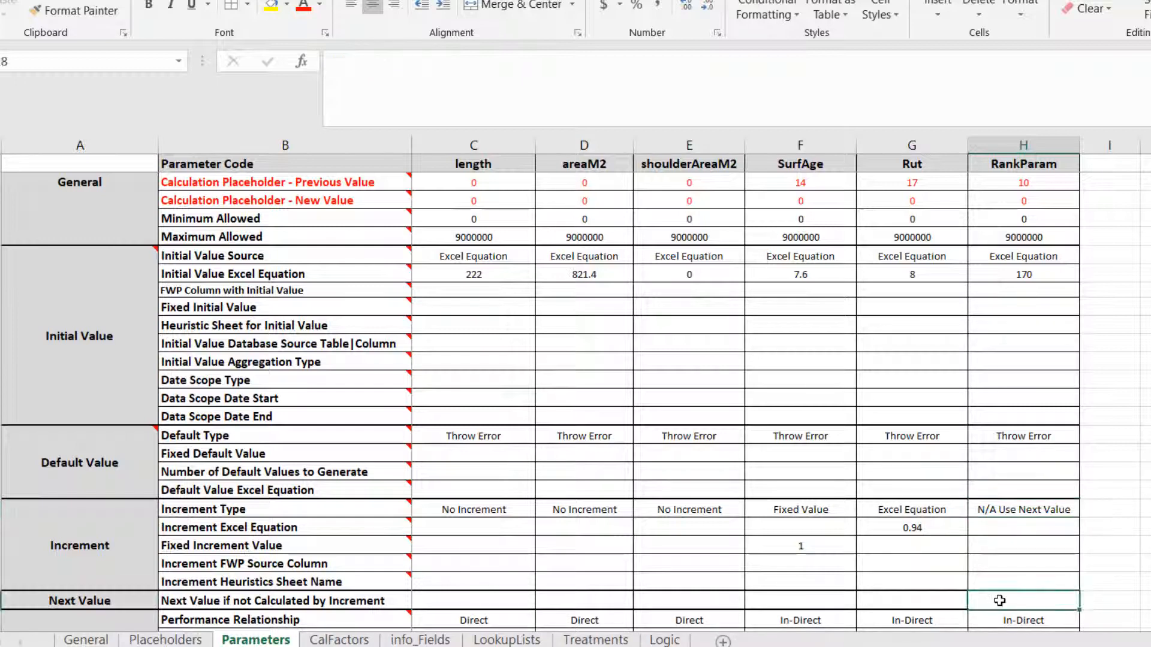
{"action": "left_click", "coordinate": [995, 274]}
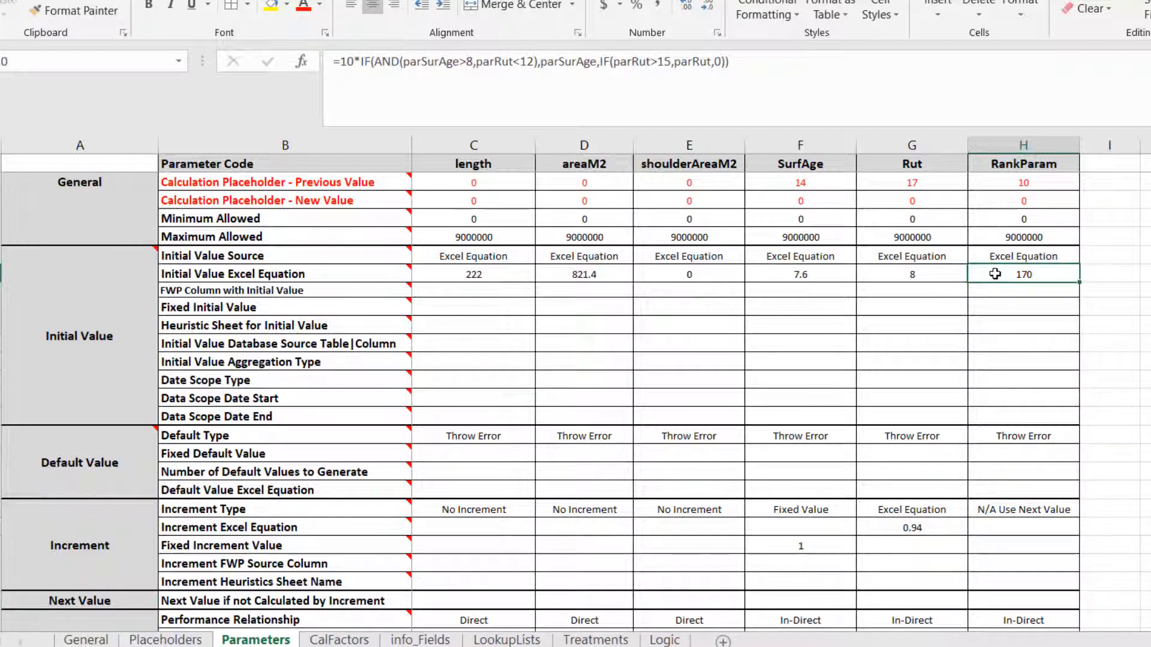
{"action": "key", "text": "ctrl+c"}
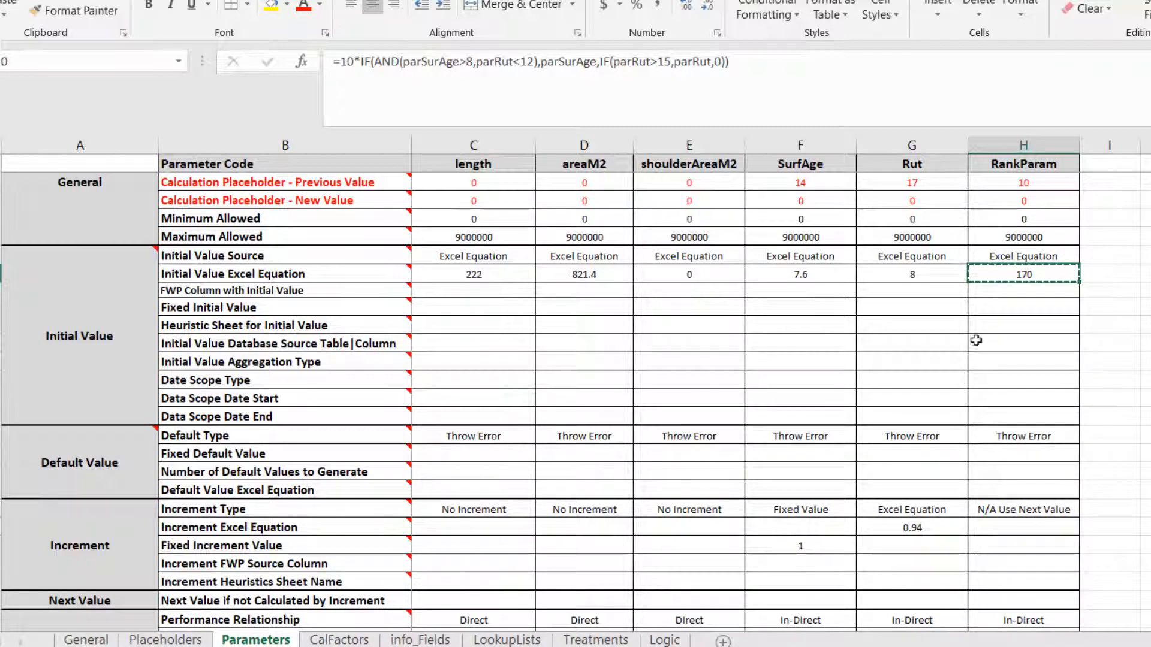
{"action": "left_click", "coordinate": [988, 600]}
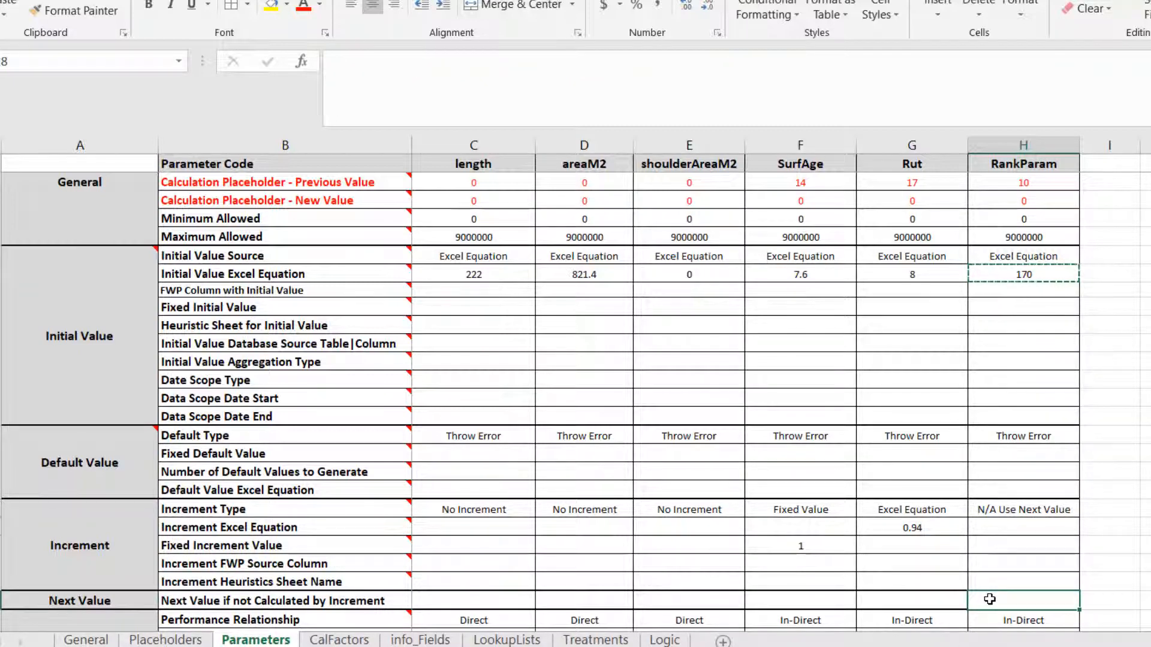
{"action": "key", "text": "ctrl+v"}
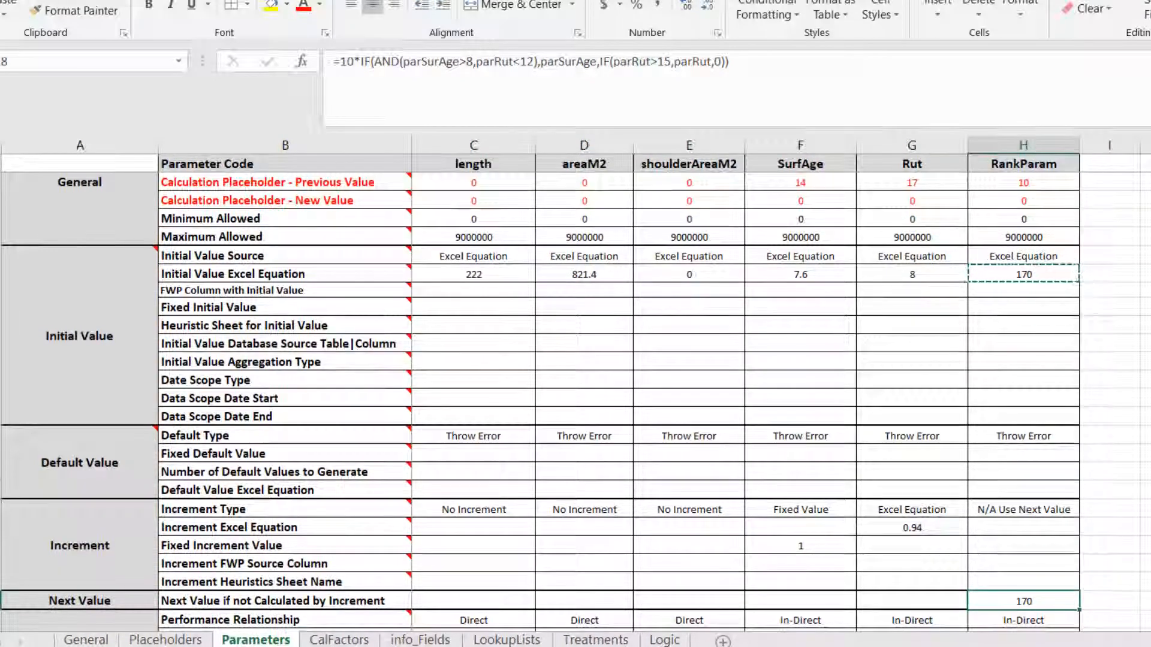
Compare the cell names of the Previous Value and New Value calculation placeholders for SurfAge and Rut
{"action": "scroll", "coordinate": [575, 324], "scroll_direction": "up", "scroll_amount": 1}
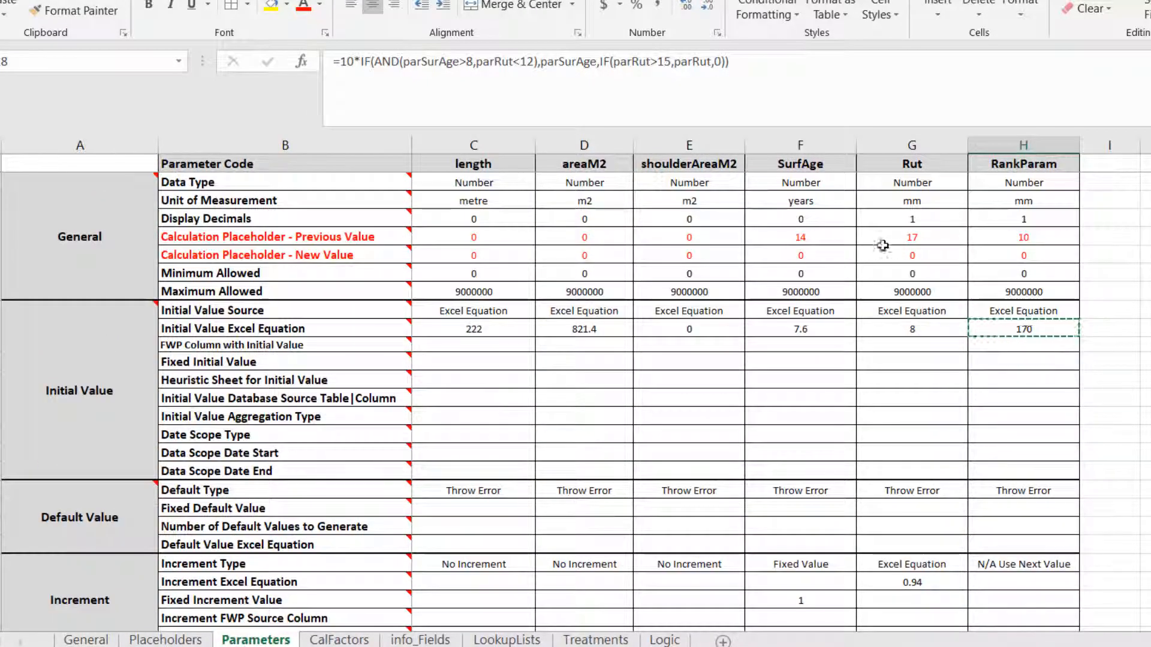
{"action": "left_click", "coordinate": [819, 257]}
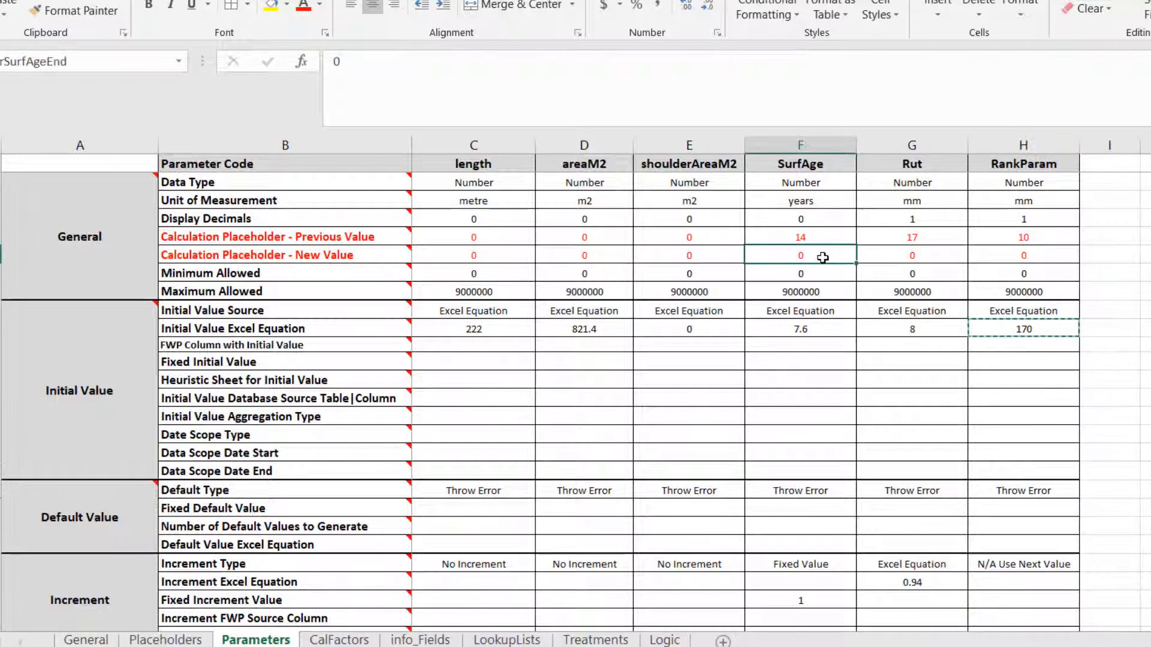
{"action": "left_click", "coordinate": [802, 235]}
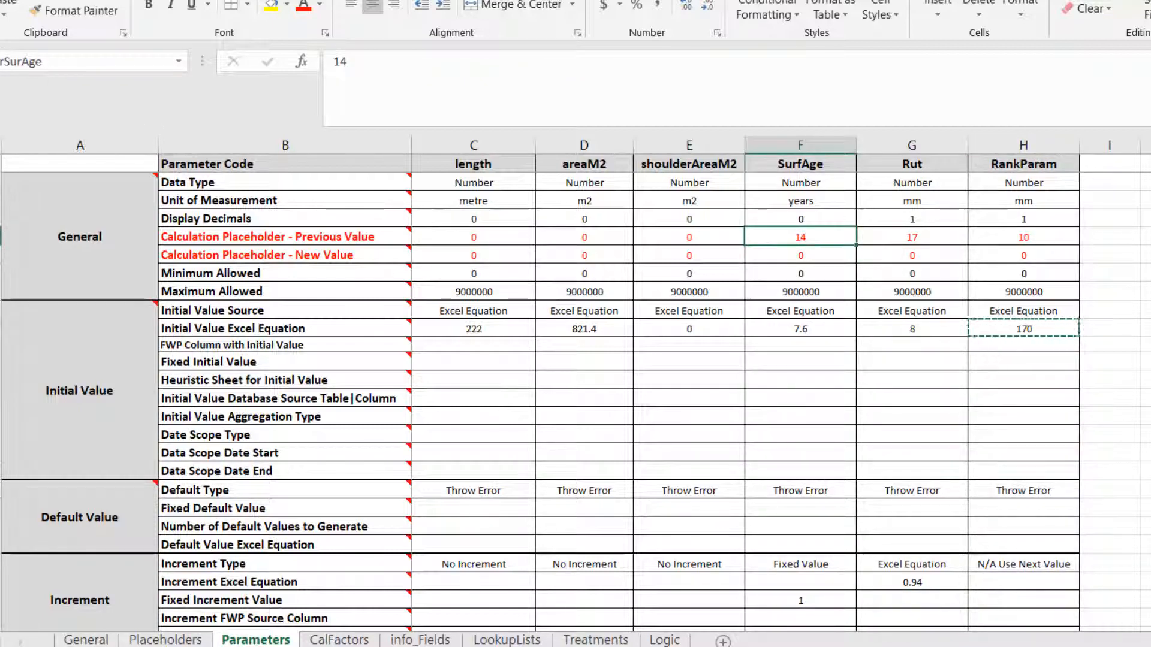
{"action": "left_click", "coordinate": [774, 259]}
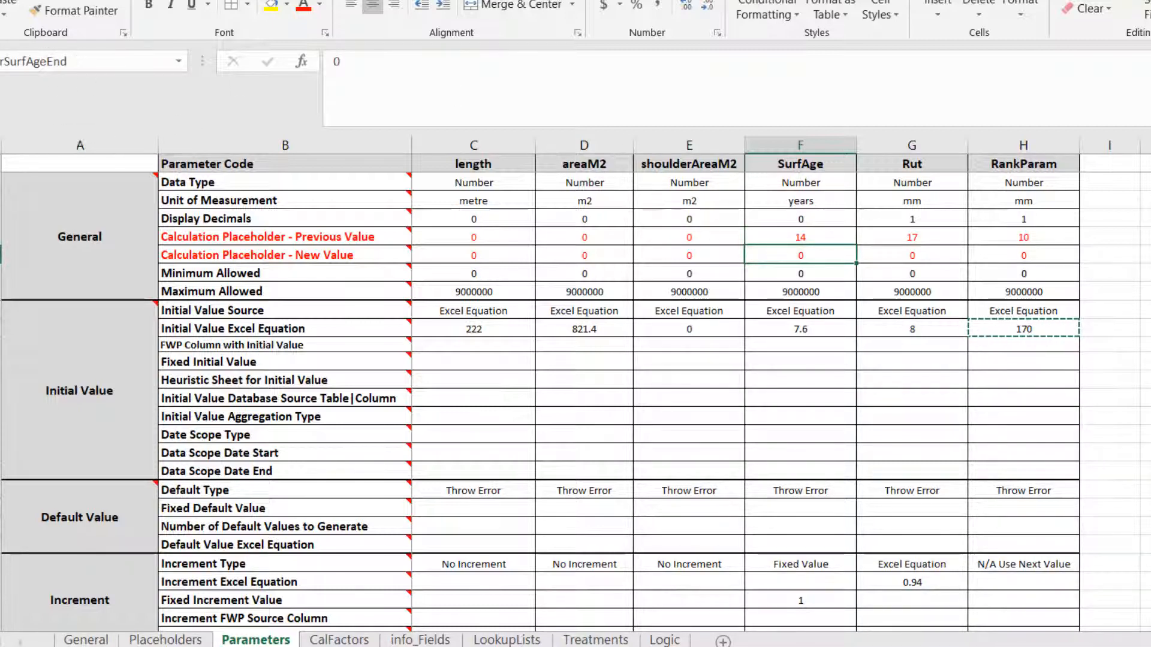
{"action": "left_click", "coordinate": [915, 238]}
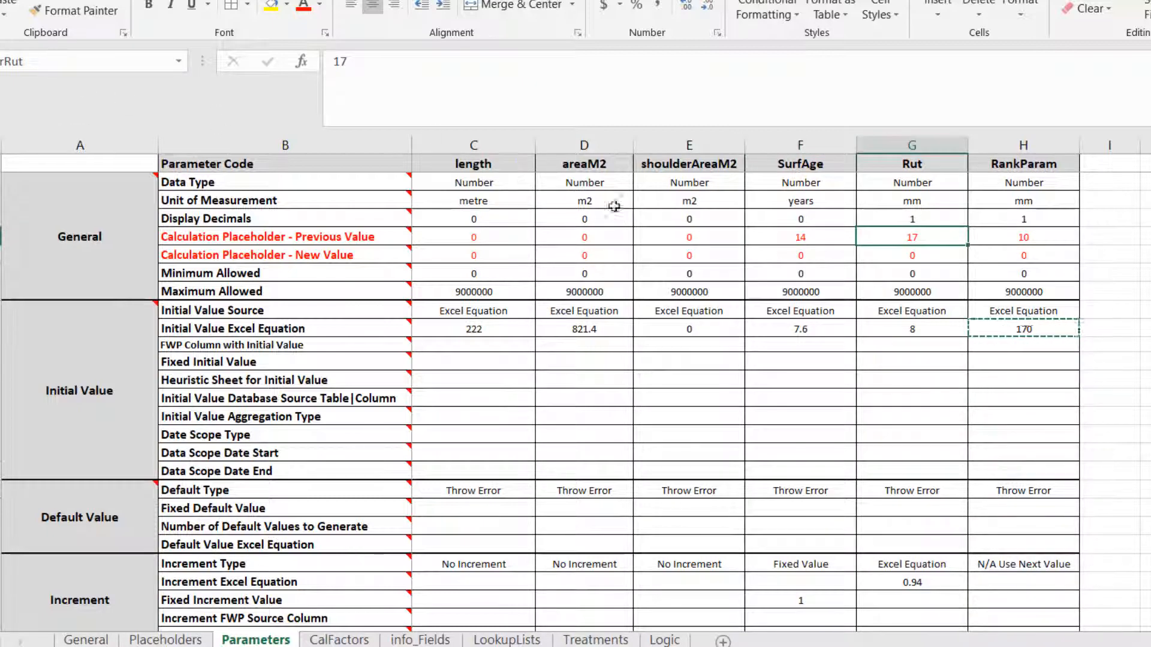
{"action": "left_click", "coordinate": [903, 259]}
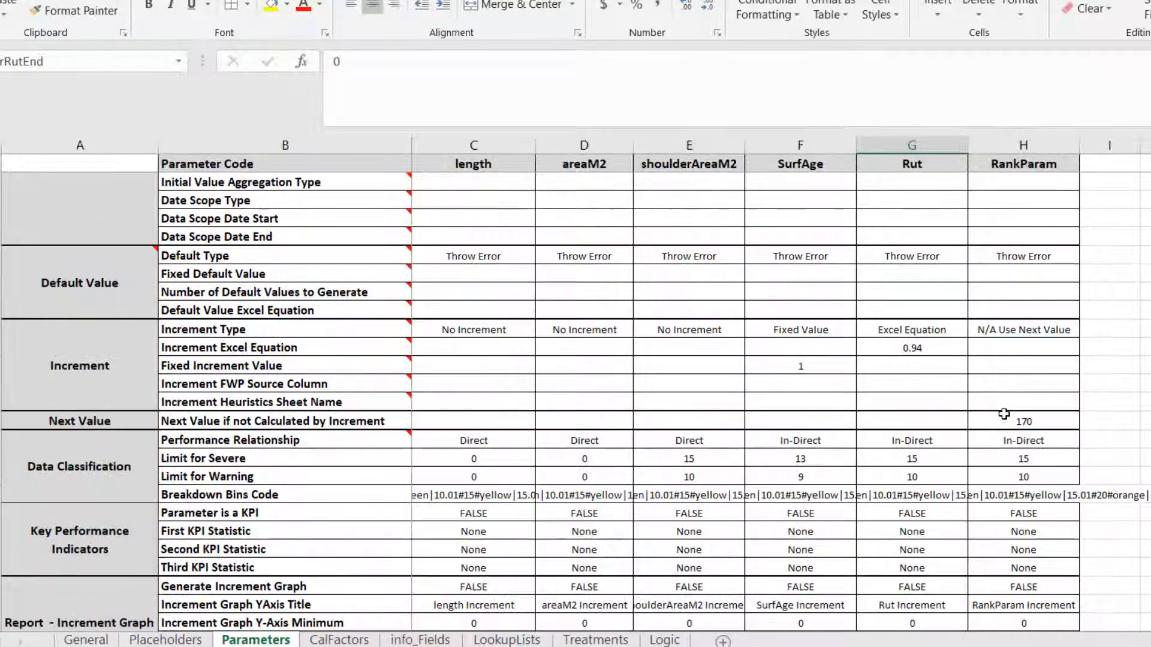
Append End to each parSurAge and parRut reference in RankParam's Next Value if not Calculated by Increment equation
{"action": "scroll", "coordinate": [959, 360], "scroll_direction": "down", "scroll_amount": 4}
{"action": "left_click", "coordinate": [1004, 427]}
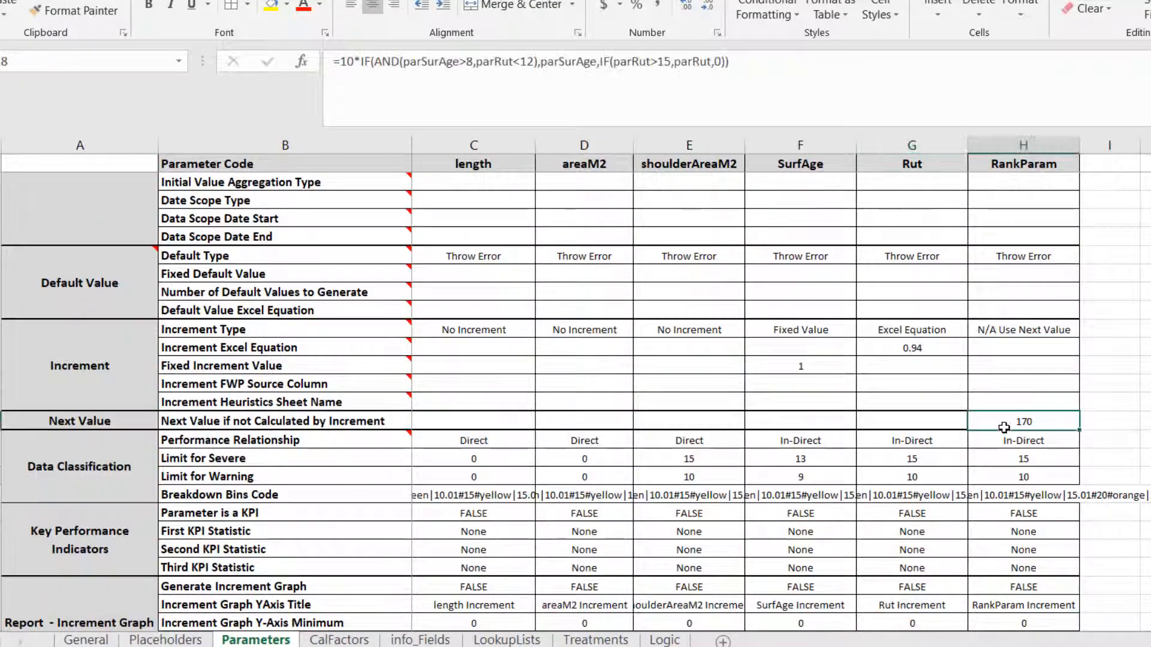
{"action": "left_click", "coordinate": [459, 63]}
{"action": "type", "text": "End"}
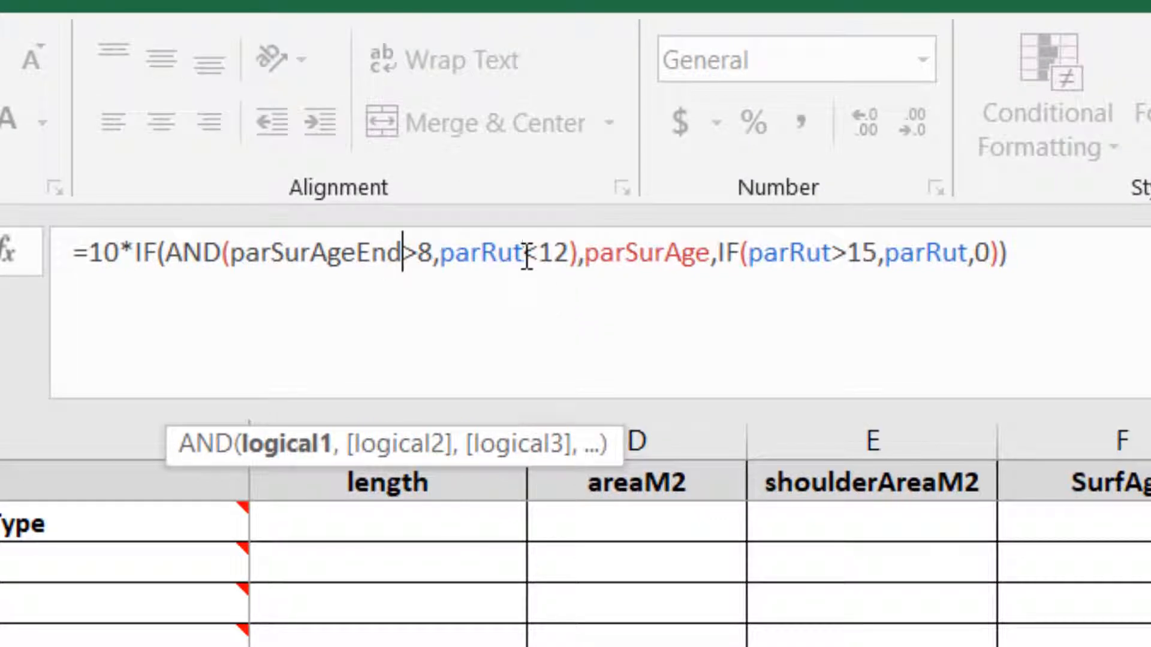
{"action": "left_click", "coordinate": [525, 255]}
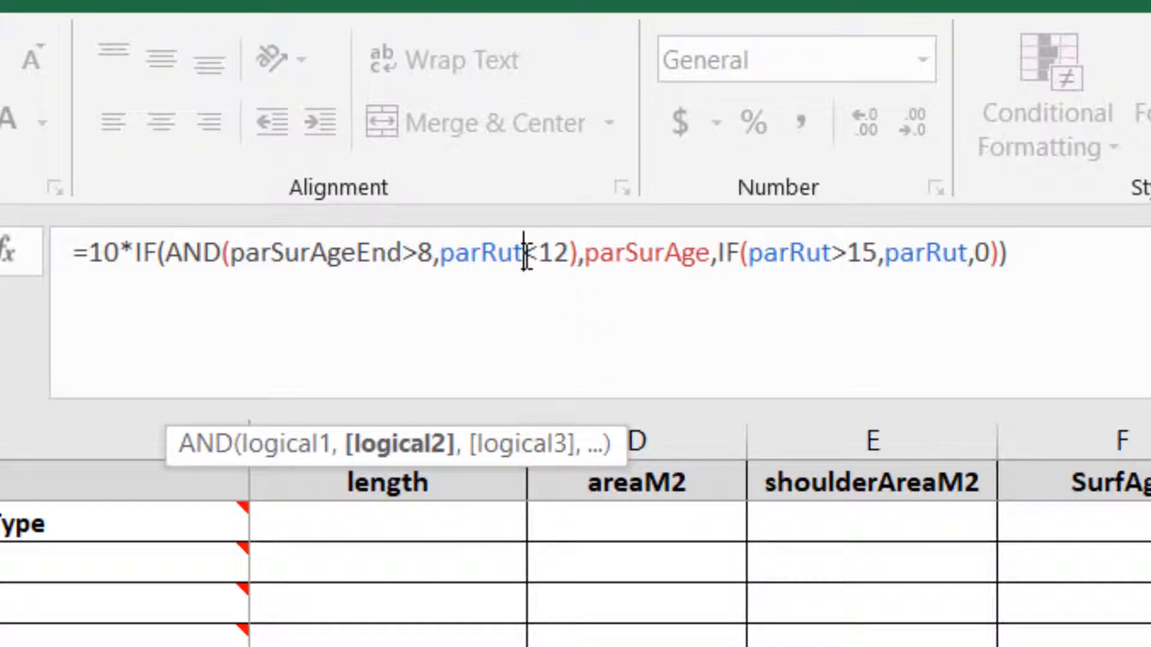
{"action": "type", "text": "End"}
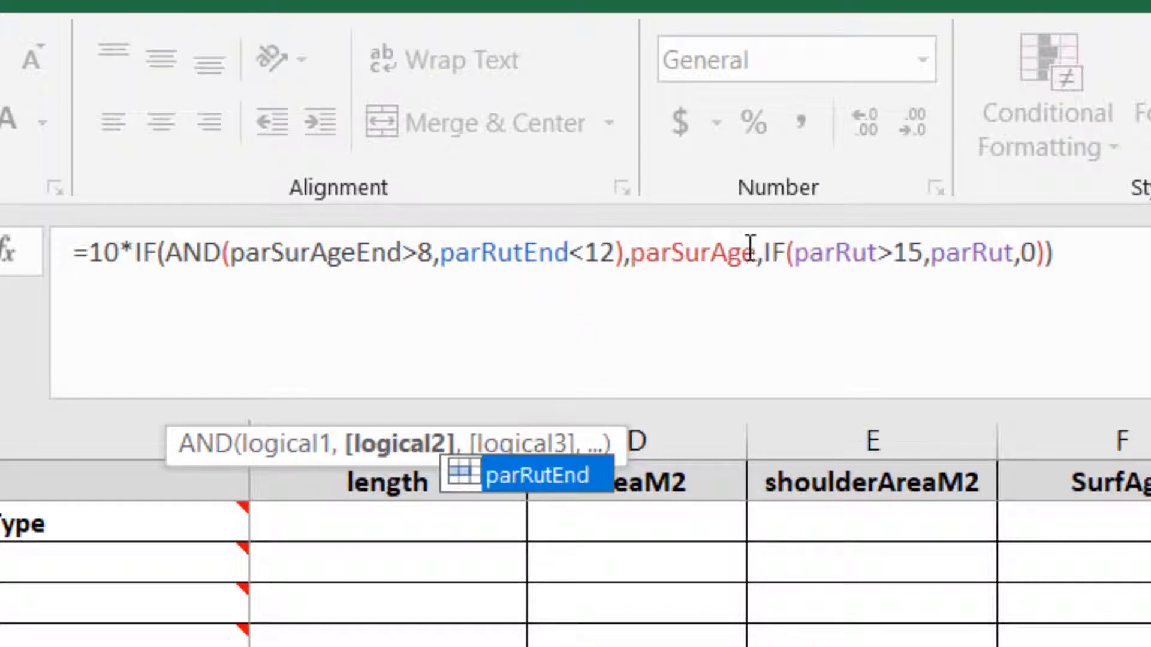
{"action": "left_click", "coordinate": [757, 263]}
{"action": "type", "text": "End"}
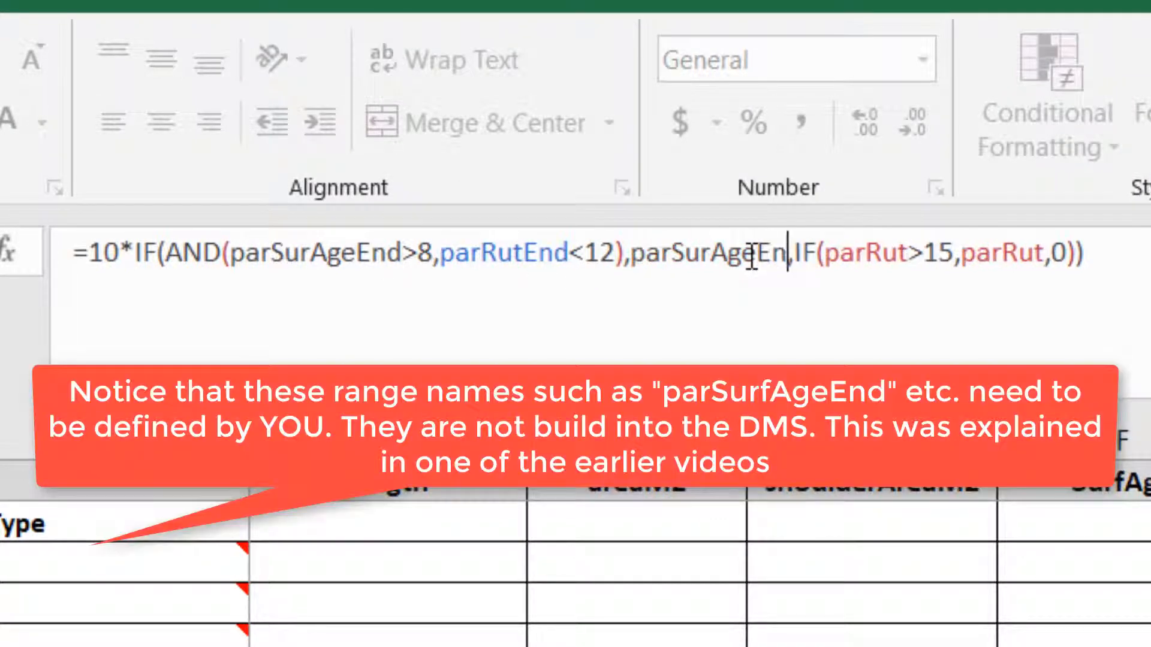
{"action": "left_click", "coordinate": [927, 252]}
{"action": "type", "text": "End"}
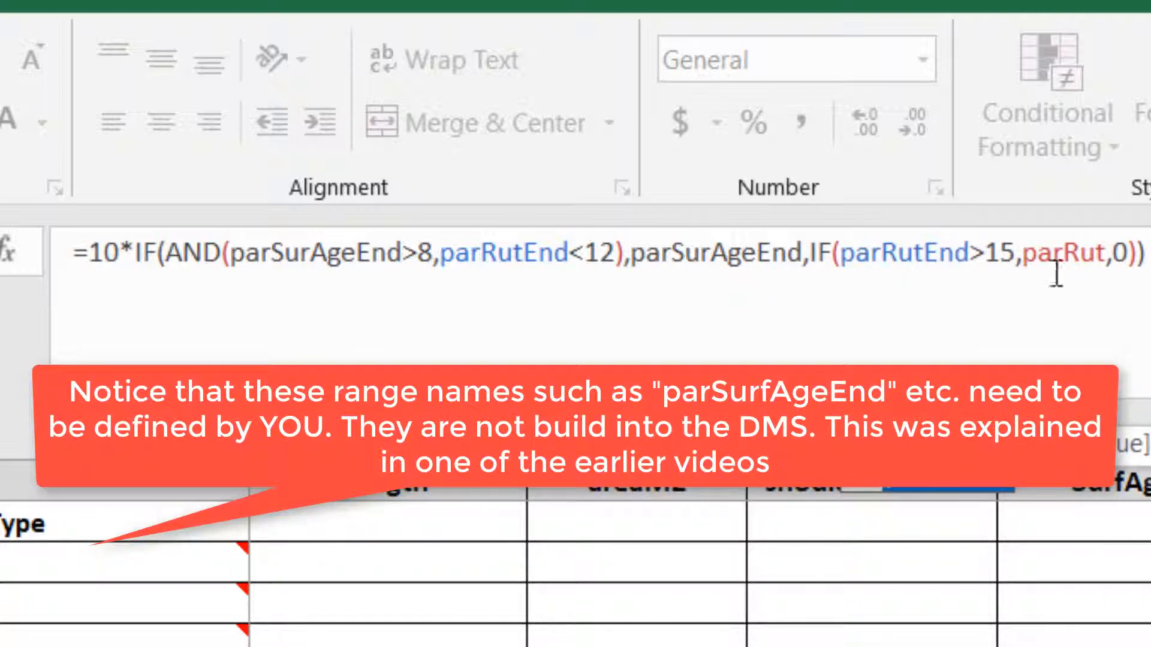
{"action": "left_click", "coordinate": [1106, 252]}
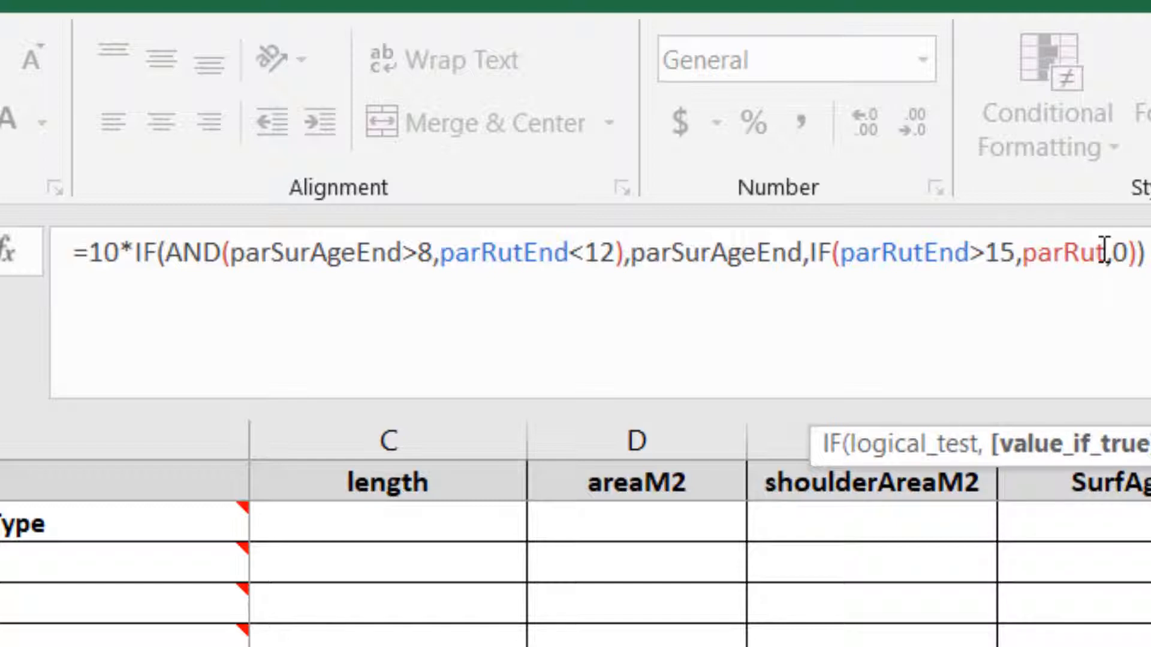
{"action": "type", "text": "End"}
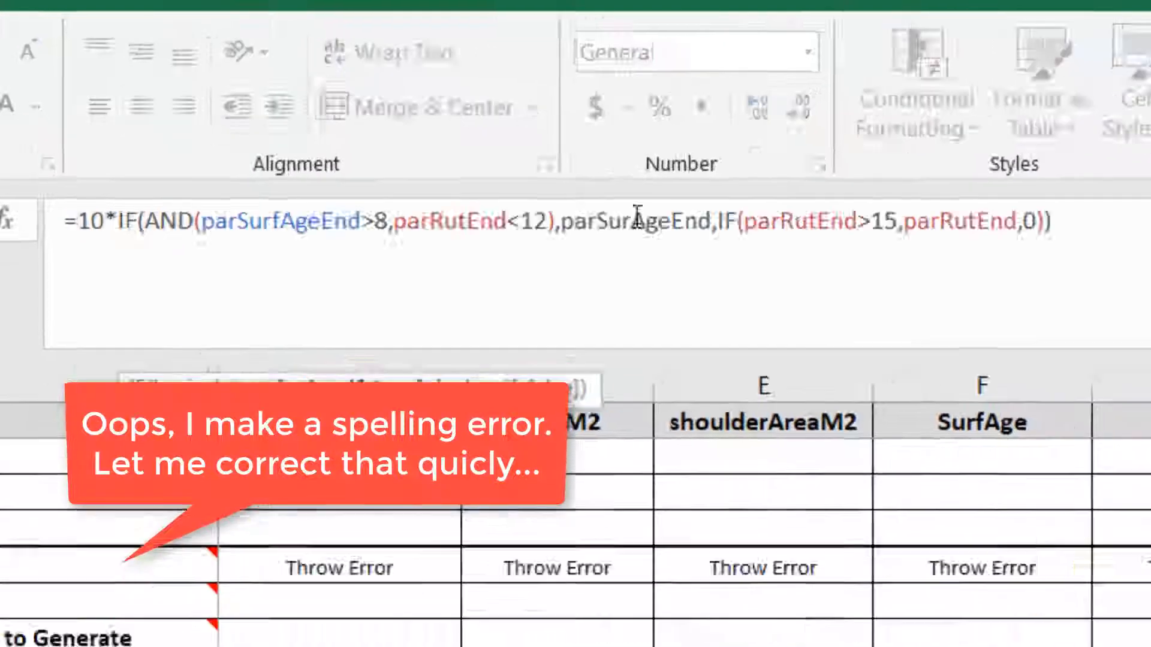
Correct the misspelled surface age references in RankParam's Next Value equation to parSurfAgeEnd and review the equation
{"action": "type", "text": "f"}
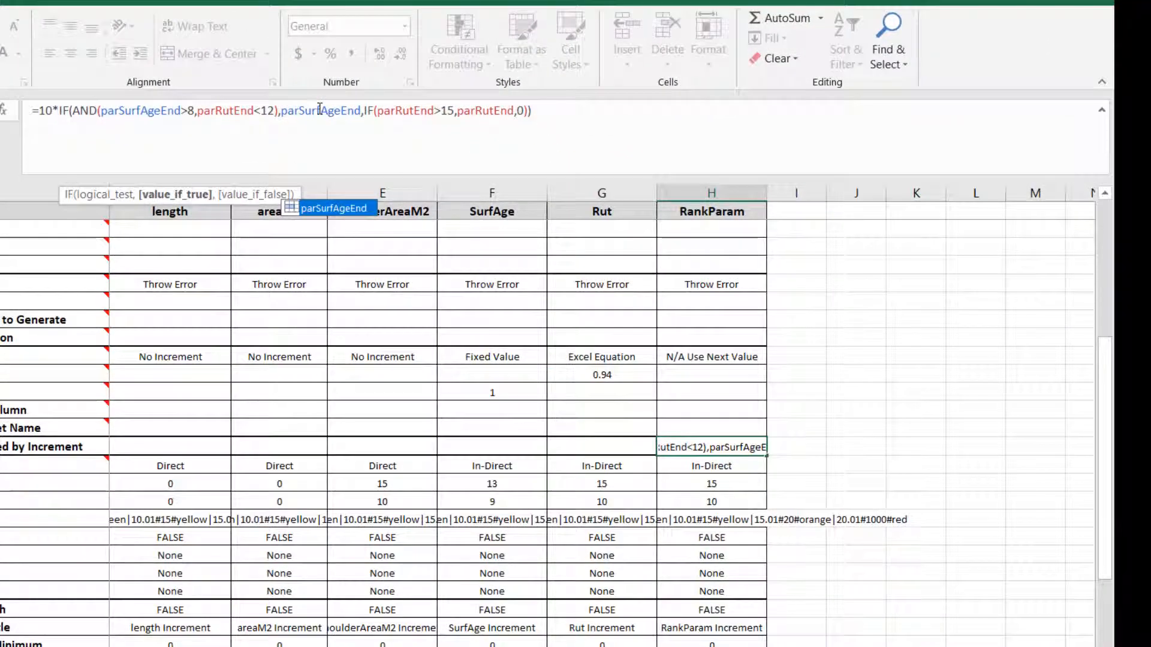
{"action": "key", "text": "Return"}
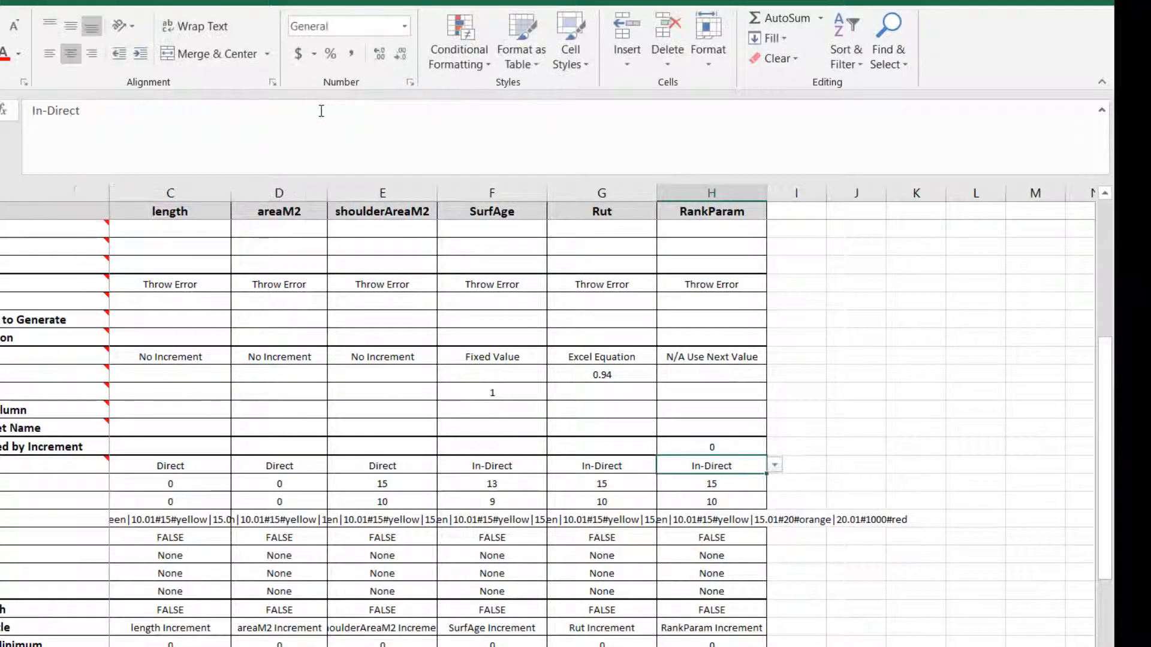
{"action": "left_click", "coordinate": [695, 448]}
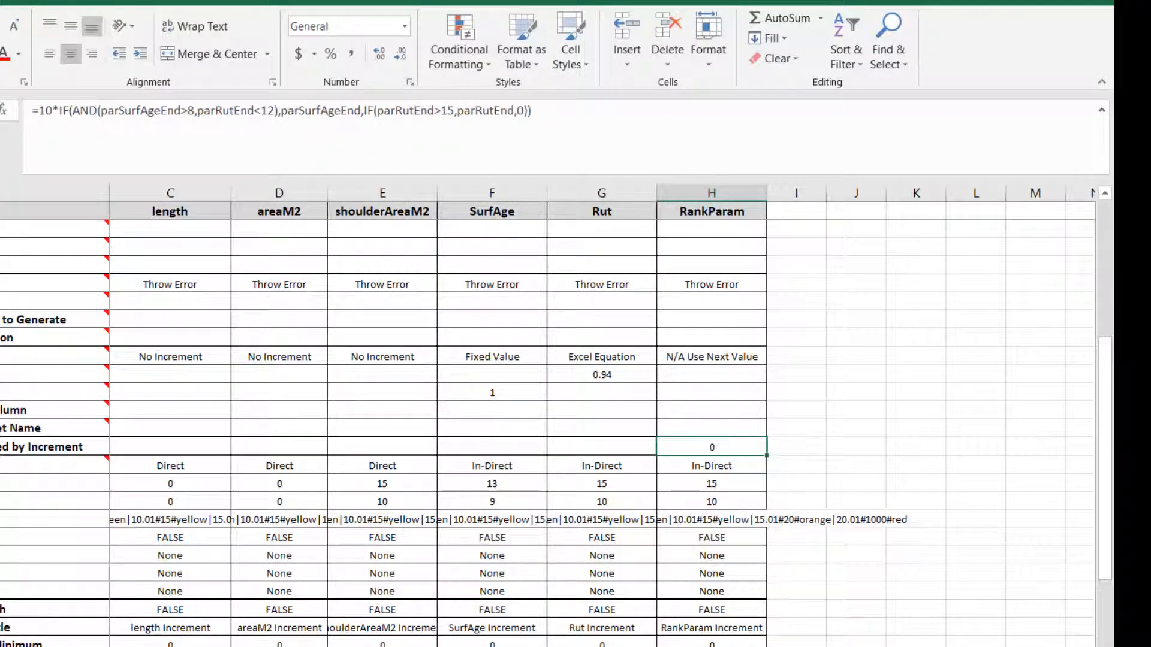
Set Calculation Placeholder - New Value to 14 for SurfAge and 17 for Rut
{"action": "left_click_drag", "start_coordinate": [1104, 438], "coordinate": [1090, 303]}
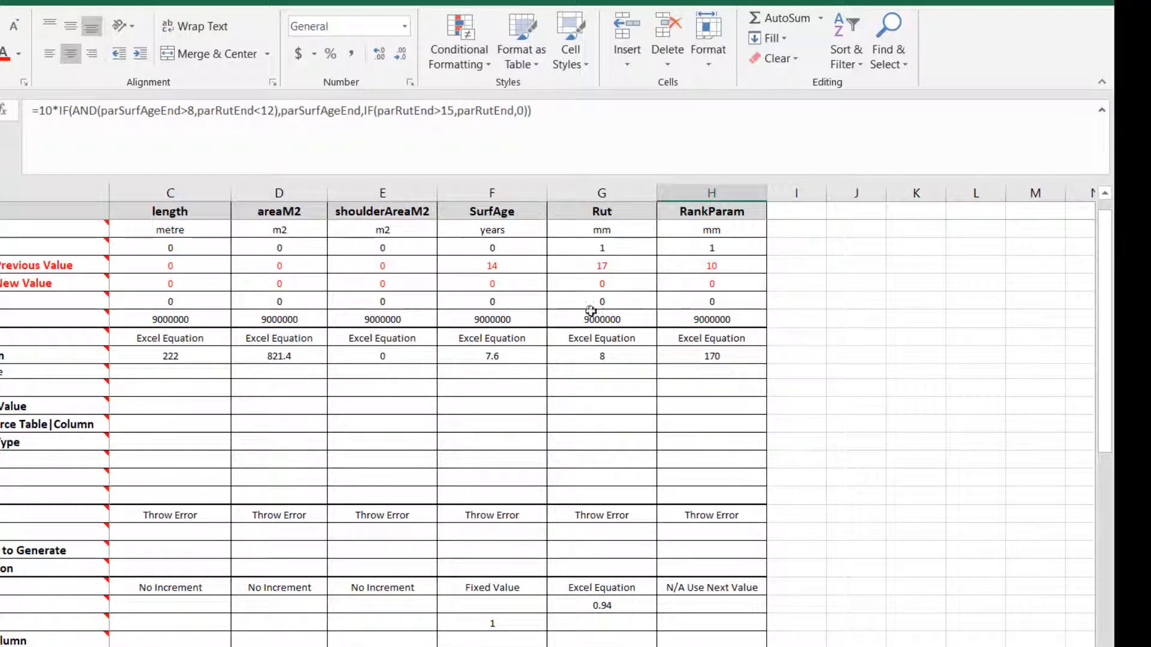
{"action": "left_click", "coordinate": [105, 277]}
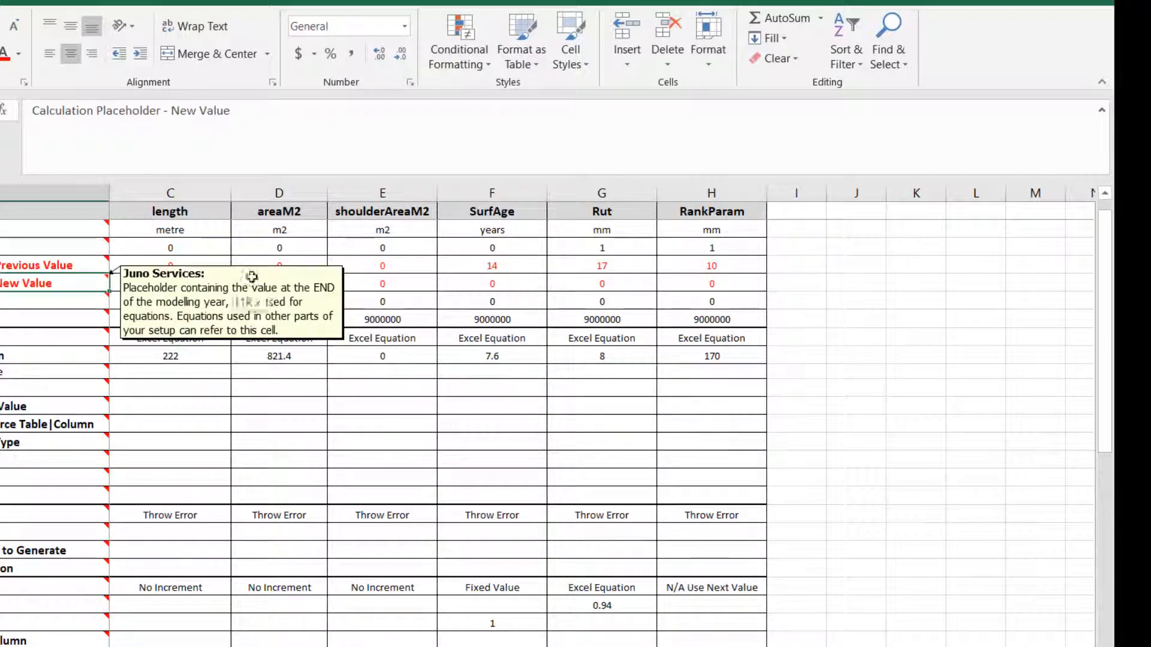
{"action": "left_click", "coordinate": [393, 285]}
{"action": "key", "text": "Right"}
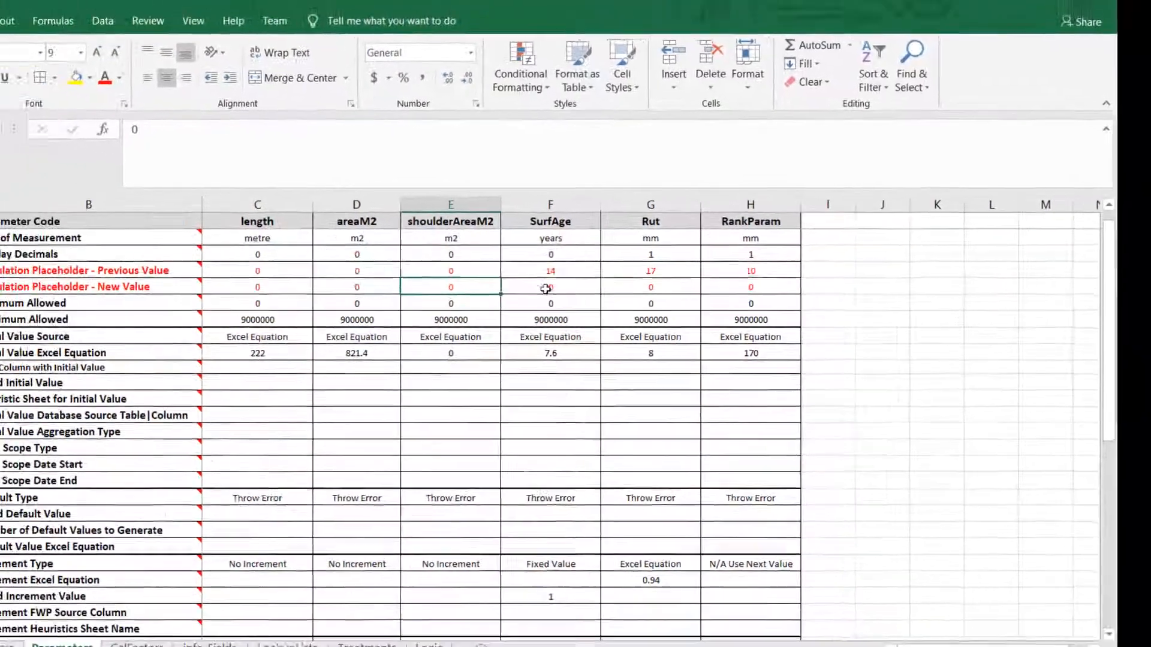
{"action": "type", "text": "14"}
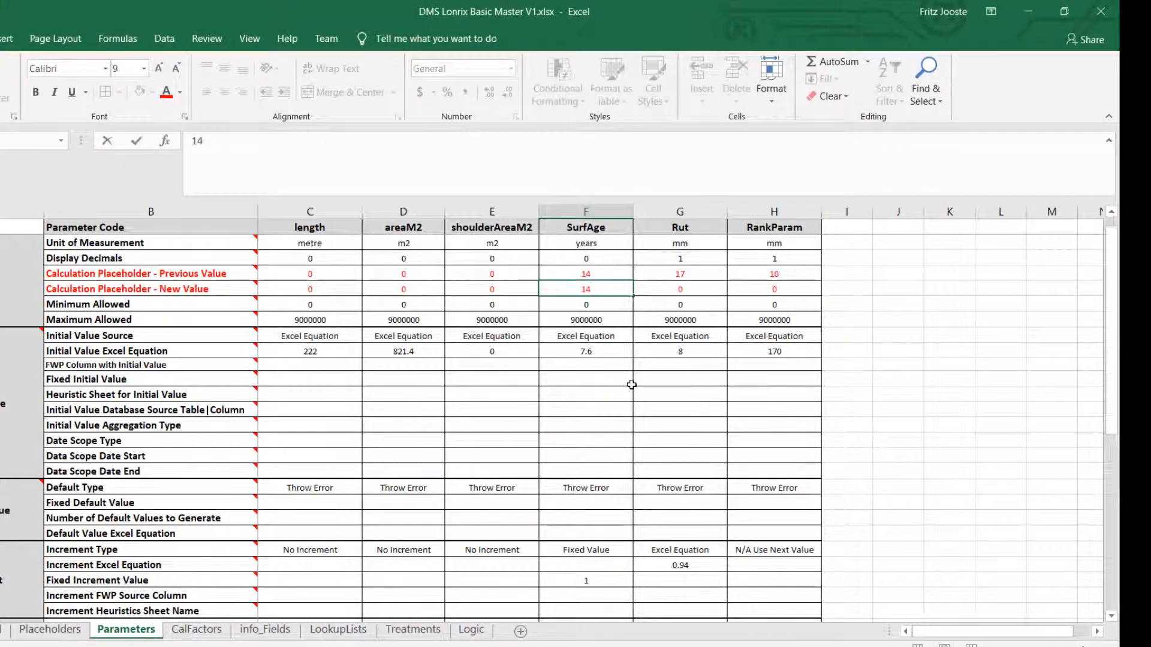
{"action": "key", "text": "Right"}
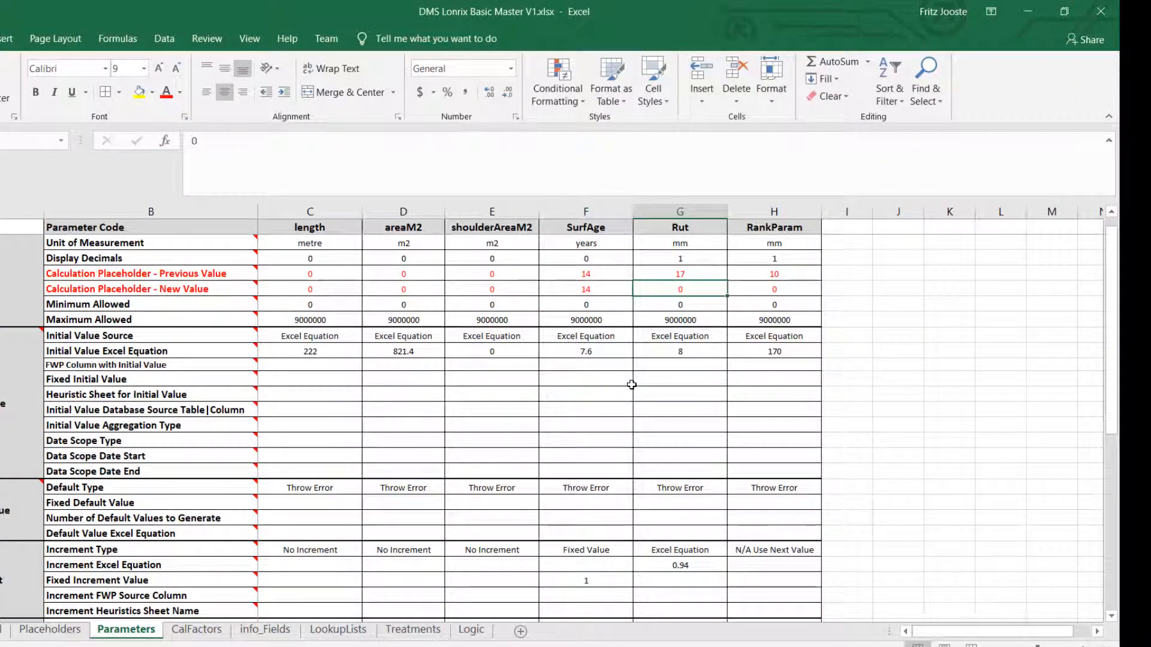
{"action": "type", "text": "1"}
{"action": "key", "text": "Right"}
Check the result of RankParam's Next Value if not Calculated by Increment equation
{"action": "key", "text": "Down"}
{"action": "key", "text": "Down"}
{"action": "key", "text": "Down"}
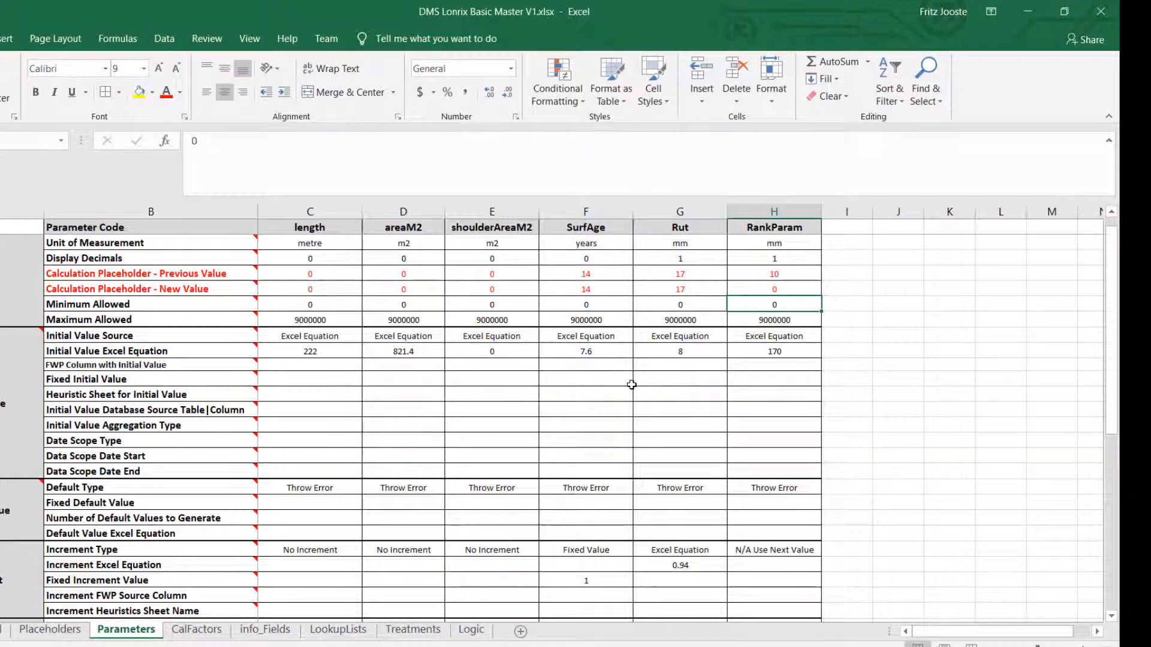
{"action": "key", "text": "Down"}
{"action": "key", "text": "Down"}
{"action": "key", "text": "Down"}
{"action": "key", "text": "Down"}
{"action": "key", "text": "Down"}
{"action": "key", "text": "Down"}
{"action": "key", "text": "Down"}
{"action": "key", "text": "Down"}
{"action": "key", "text": "Down"}
{"action": "key", "text": "Down"}
{"action": "key", "text": "Down"}
{"action": "key", "text": "Down"}
{"action": "key", "text": "Down"}
{"action": "key", "text": "Down"}
{"action": "key", "text": "Down"}
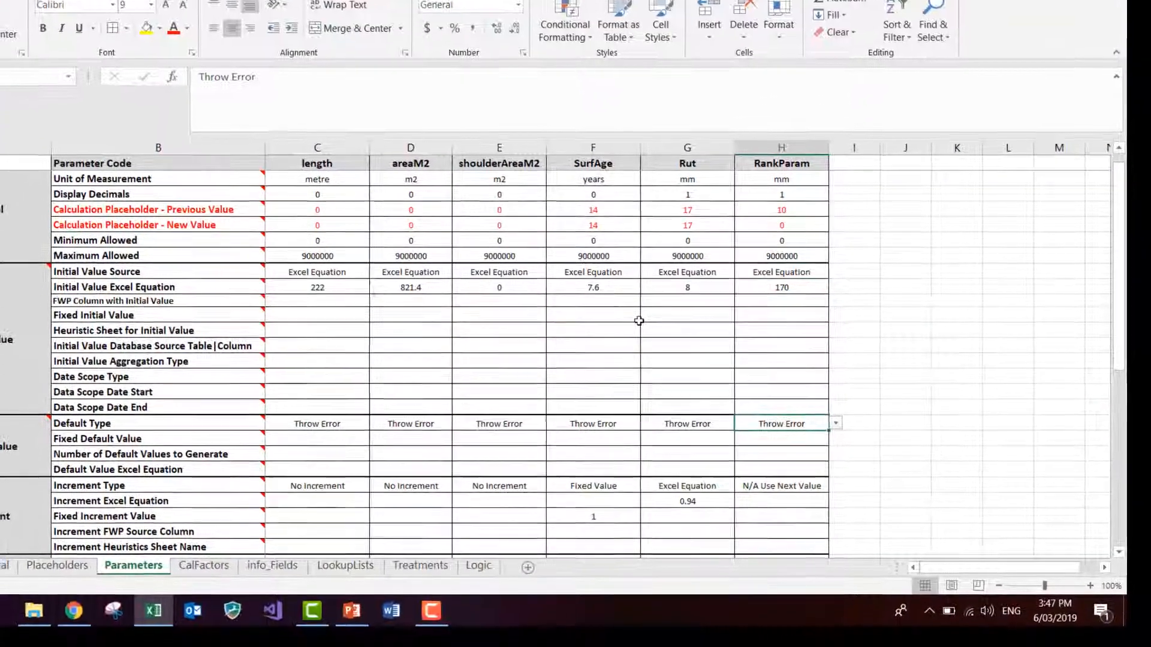
{"action": "key", "text": "Down"}
{"action": "key", "text": "Down"}
{"action": "key", "text": "Down"}
{"action": "key", "text": "Down"}
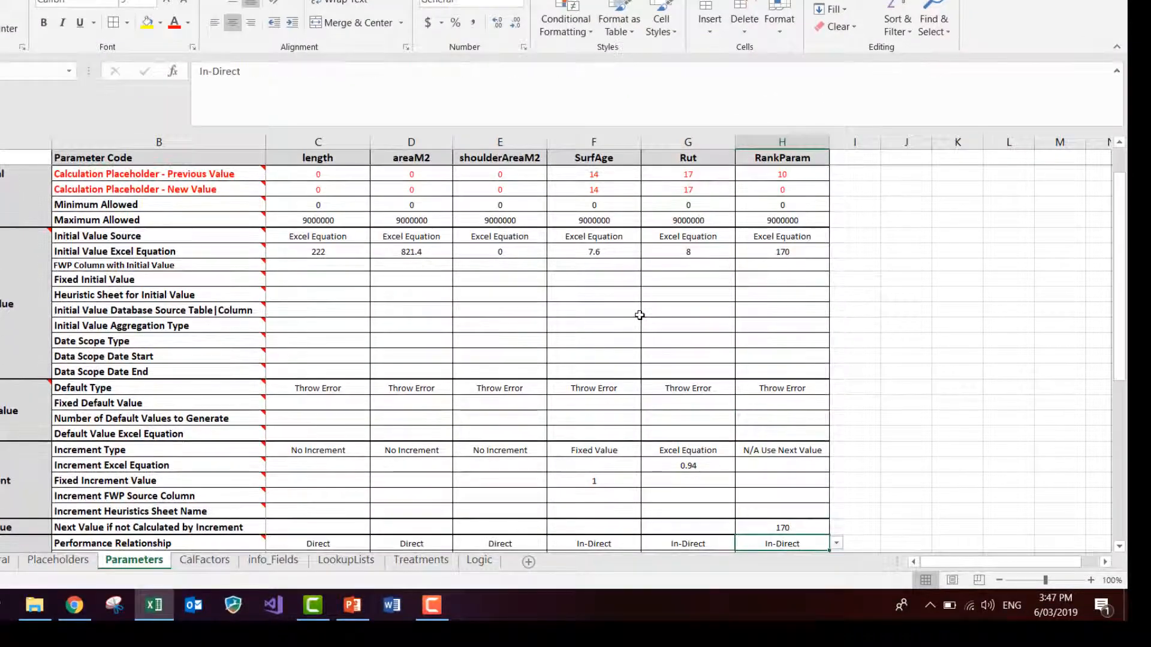
Set Rut's Calculation Placeholder - New Value to 6
{"action": "key", "text": "ctrl+Up"}
{"action": "key", "text": "ctrl+Up"}
{"action": "key", "text": "ctrl+Up"}
{"action": "key", "text": "ctrl+Up"}
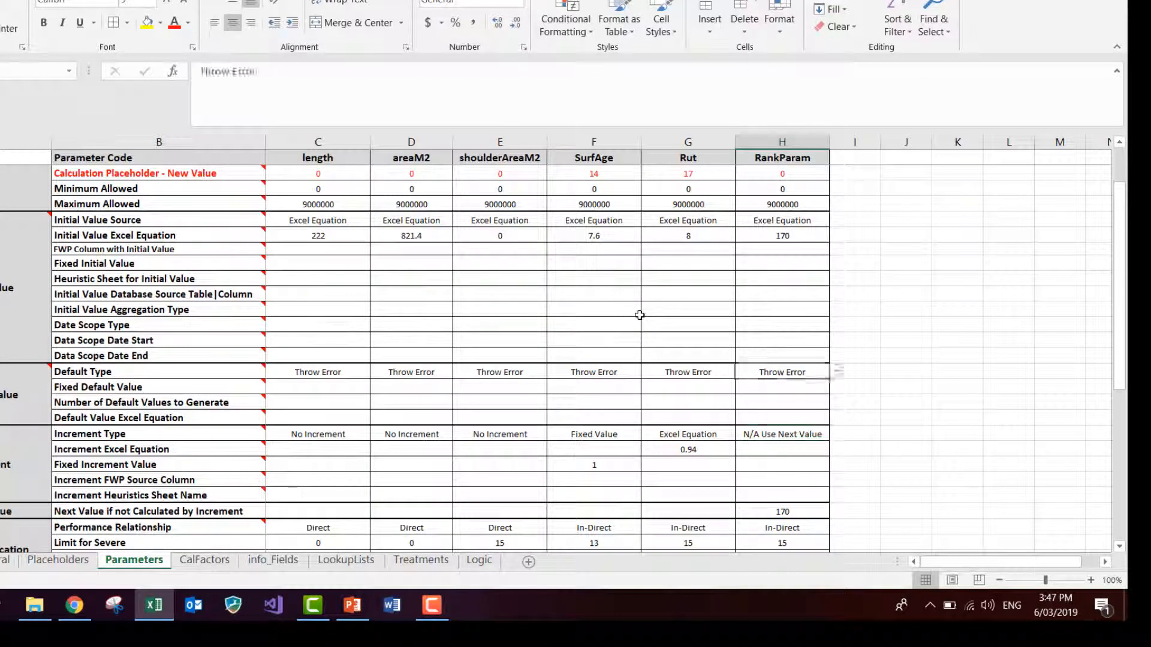
{"action": "key", "text": "Down"}
{"action": "key", "text": "Down"}
{"action": "key", "text": "Down"}
{"action": "key", "text": "Down"}
{"action": "key", "text": "Down"}
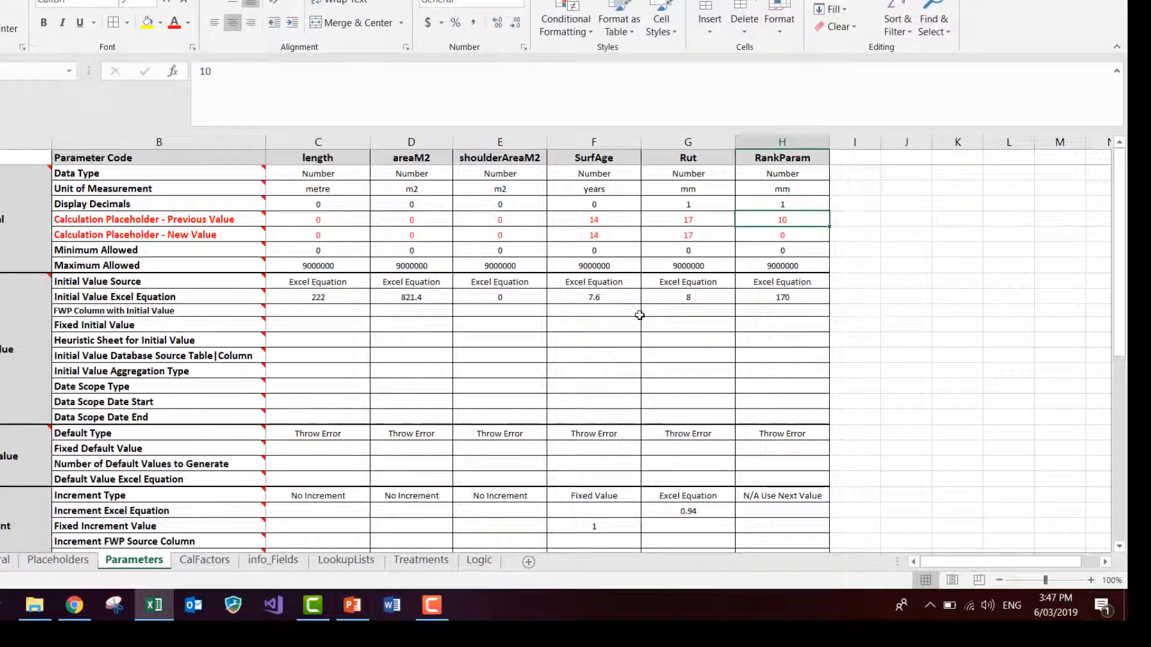
{"action": "key", "text": "Left"}
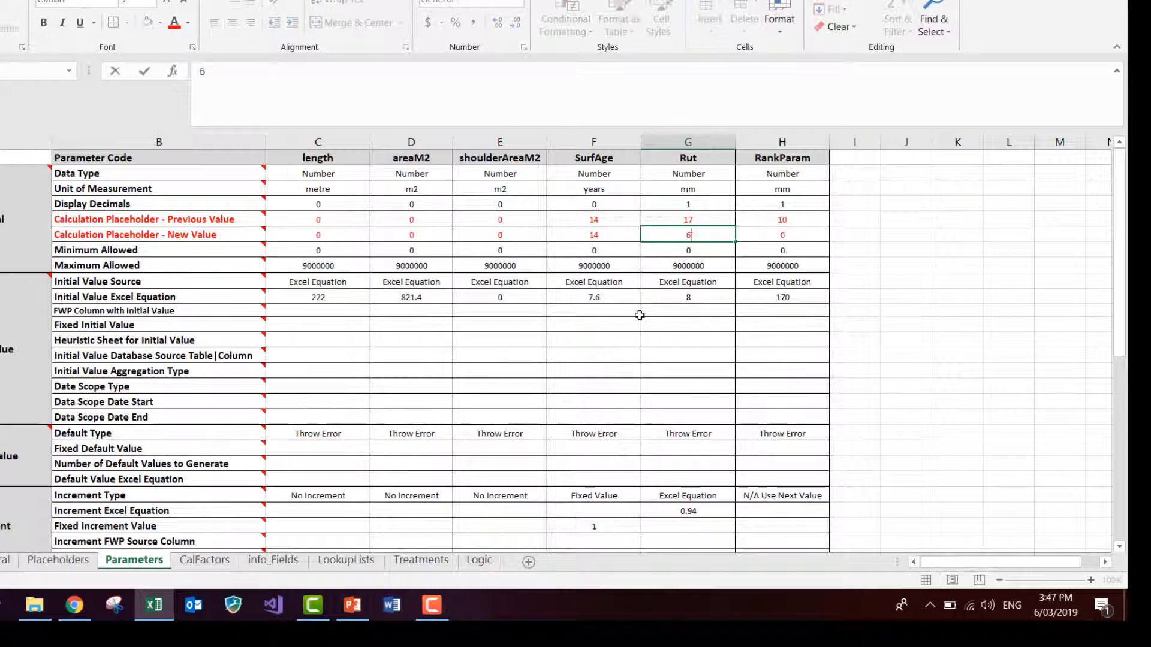
{"action": "type", "text": "6"}
{"action": "key", "text": "Left"}
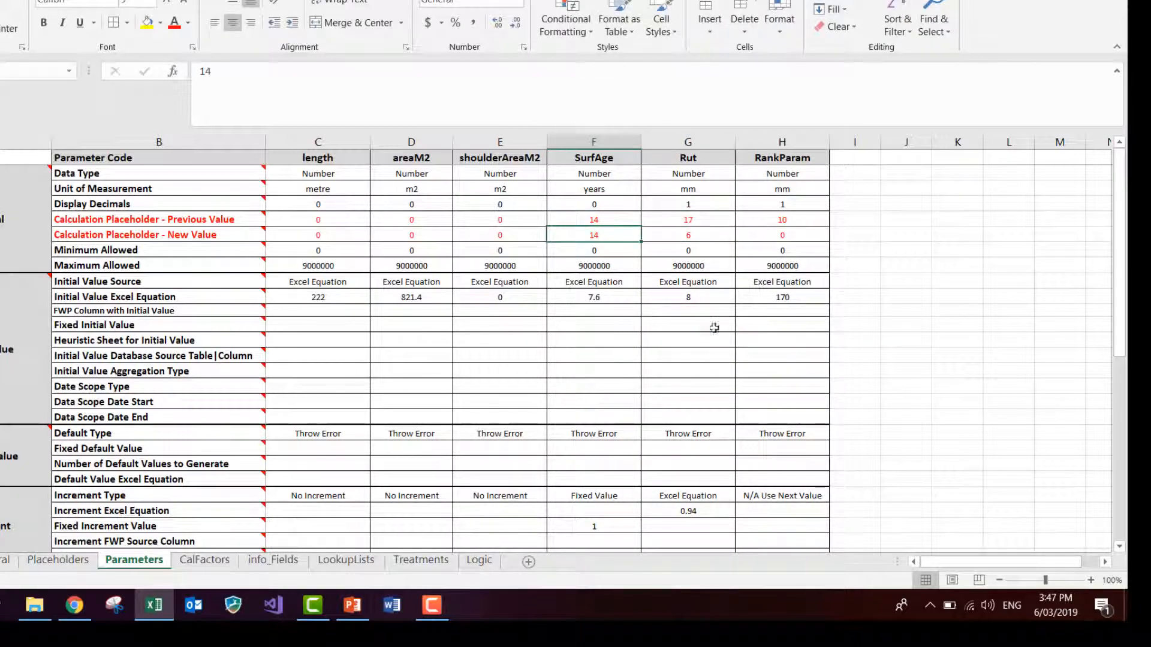
Check RankParam's Next Value result and compare its equation with the Initial Value Excel Equation
{"action": "left_click_drag", "start_coordinate": [1120, 282], "coordinate": [1125, 414]}
{"action": "left_click", "coordinate": [782, 347]}
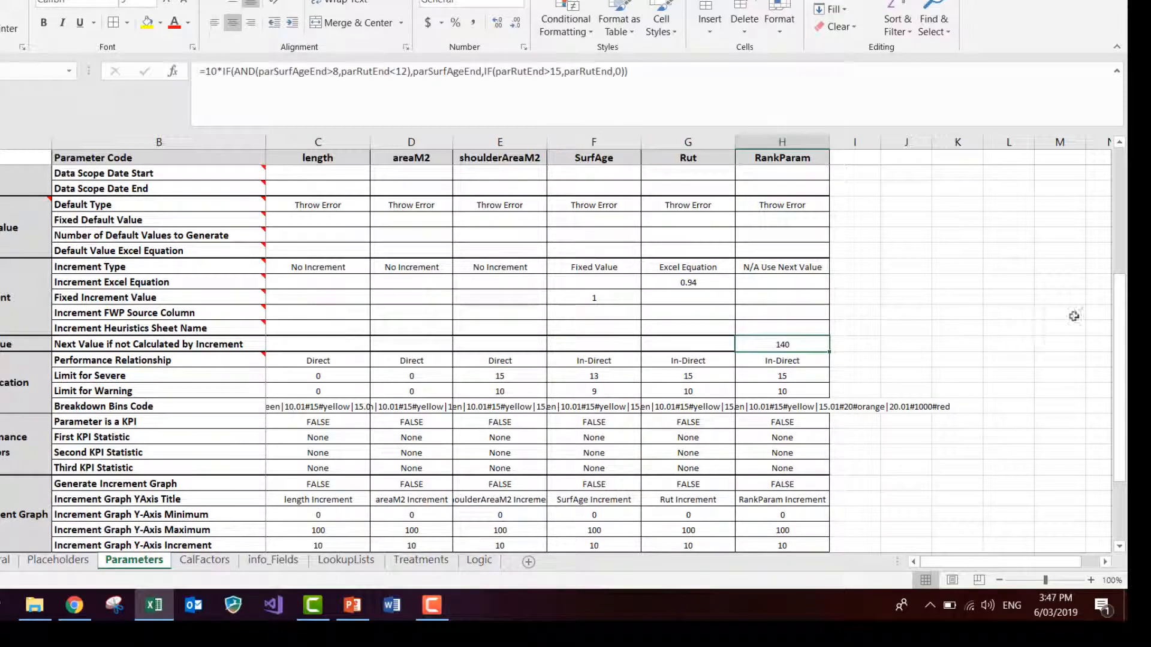
{"action": "left_click_drag", "start_coordinate": [1122, 322], "coordinate": [1106, 174]}
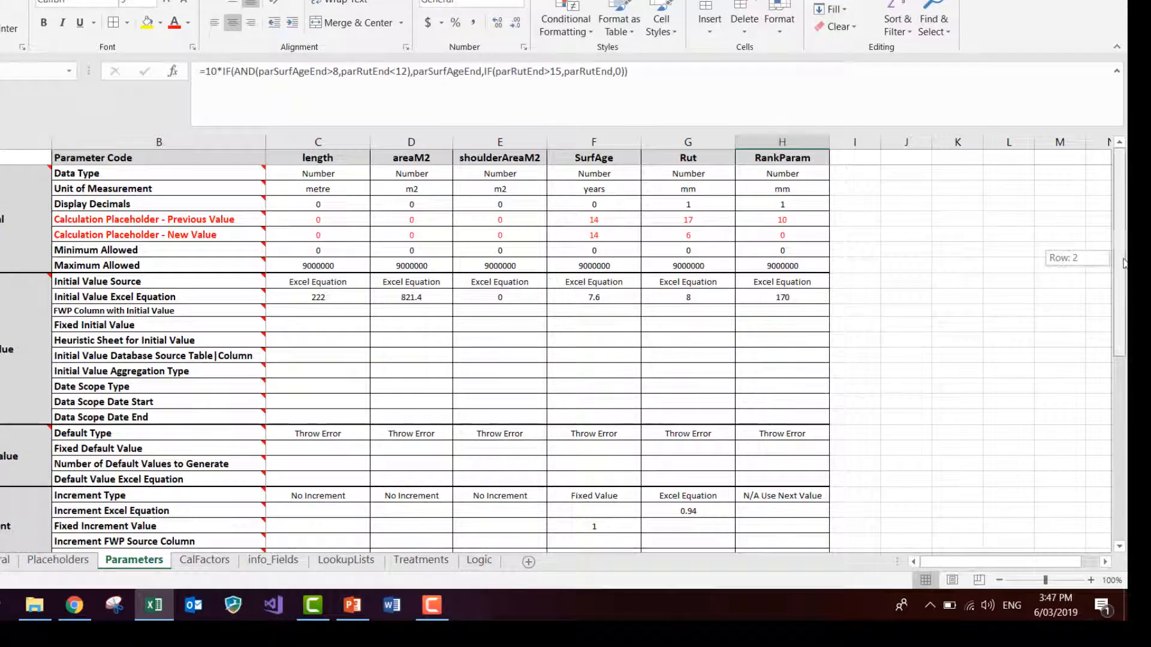
{"action": "left_click", "coordinate": [765, 295]}
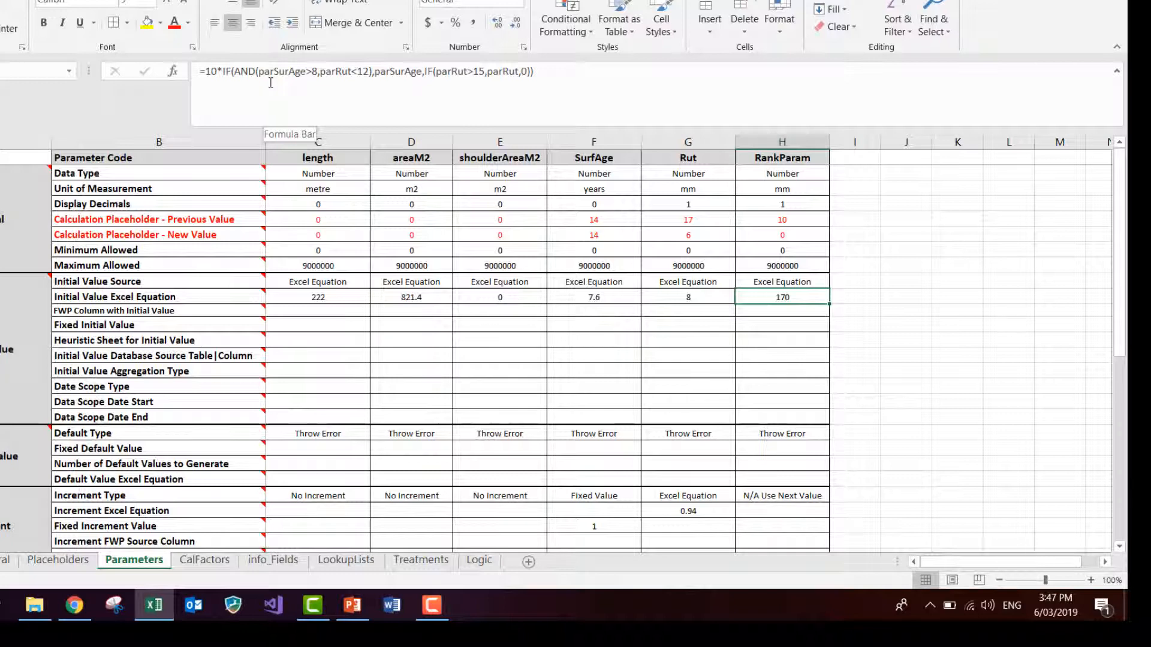
{"action": "key", "text": "Down"}
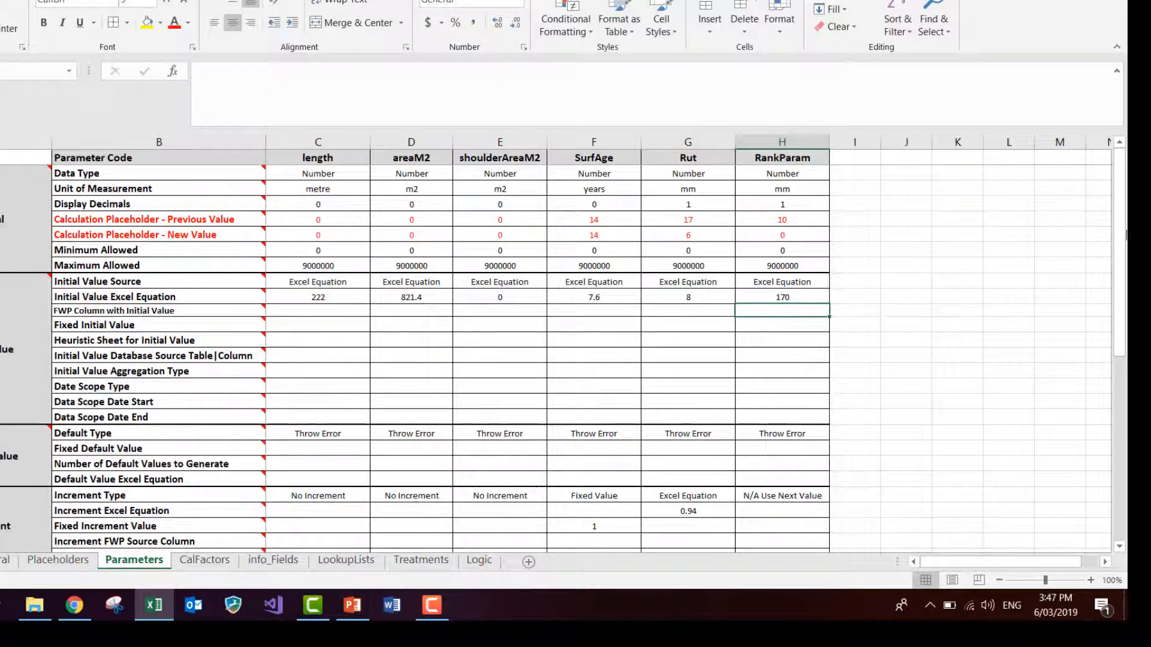
{"action": "left_click_drag", "start_coordinate": [1126, 234], "coordinate": [1122, 204]}
Copy the RankParam parameter code into Work Section Ranking Parameter on the General sheet and save the workbook
{"action": "left_click", "coordinate": [764, 158]}
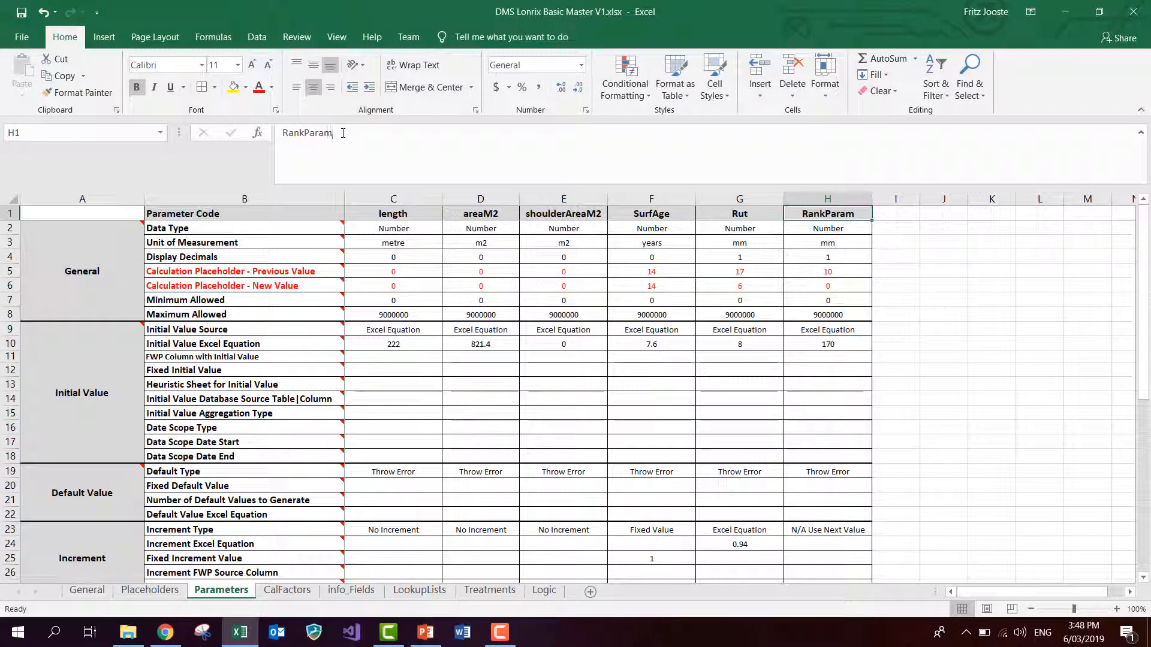
{"action": "left_click_drag", "start_coordinate": [342, 133], "coordinate": [265, 133]}
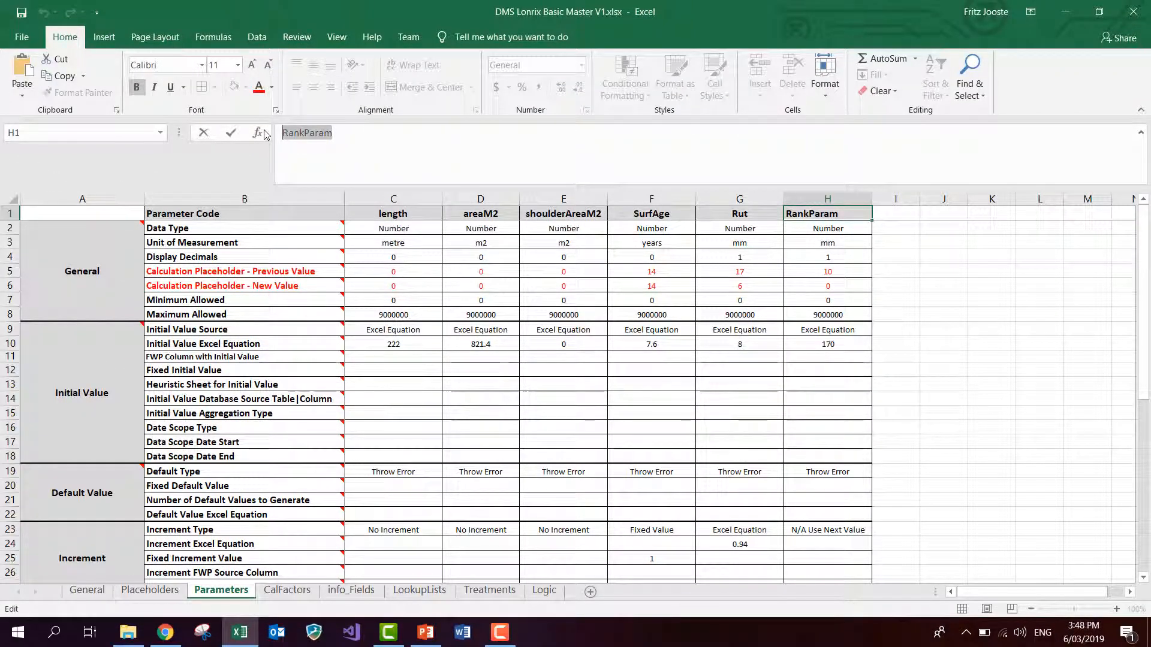
{"action": "left_click", "coordinate": [87, 590]}
{"action": "left_click", "coordinate": [128, 407]}
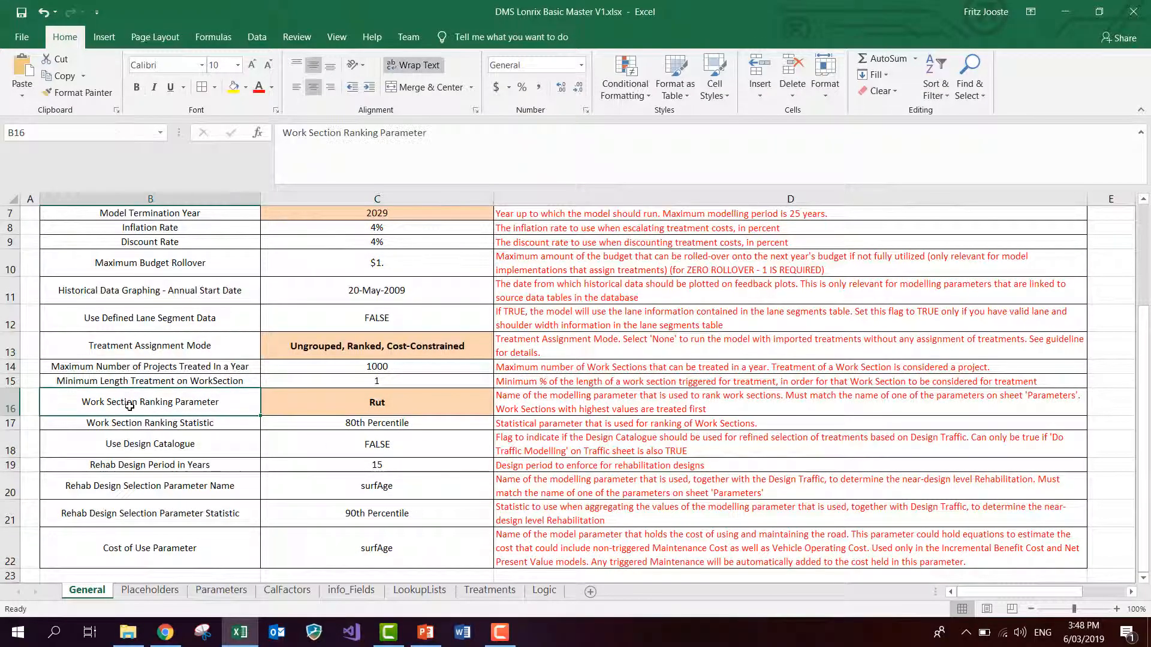
{"action": "left_click", "coordinate": [328, 406]}
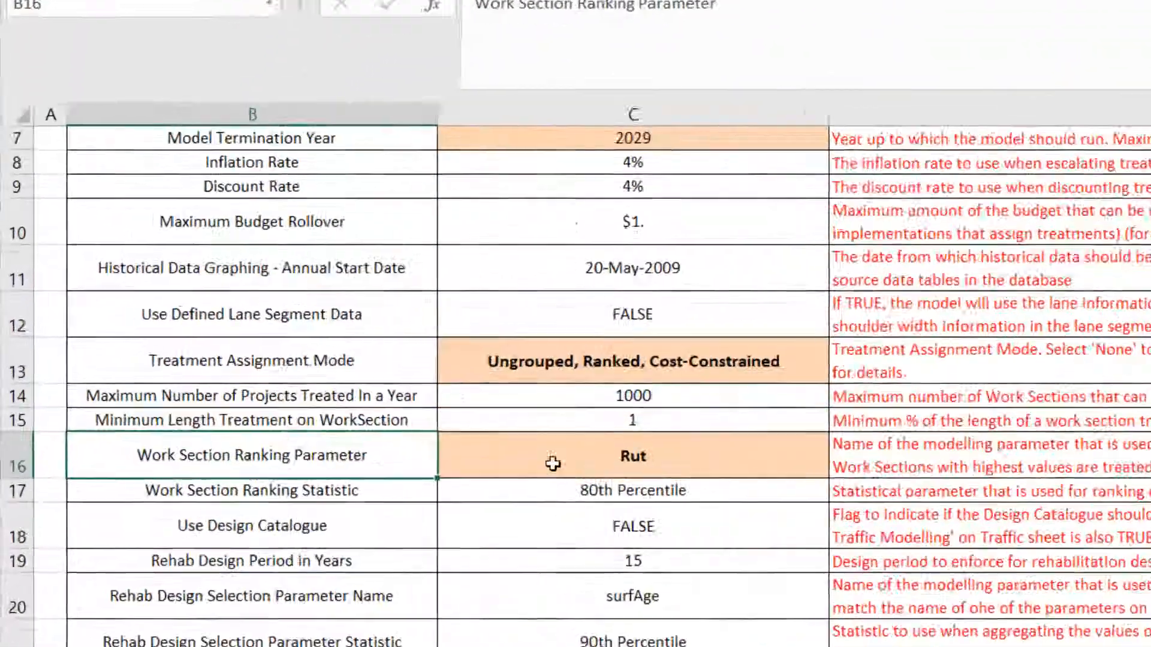
{"action": "type", "text": "RankParam"}
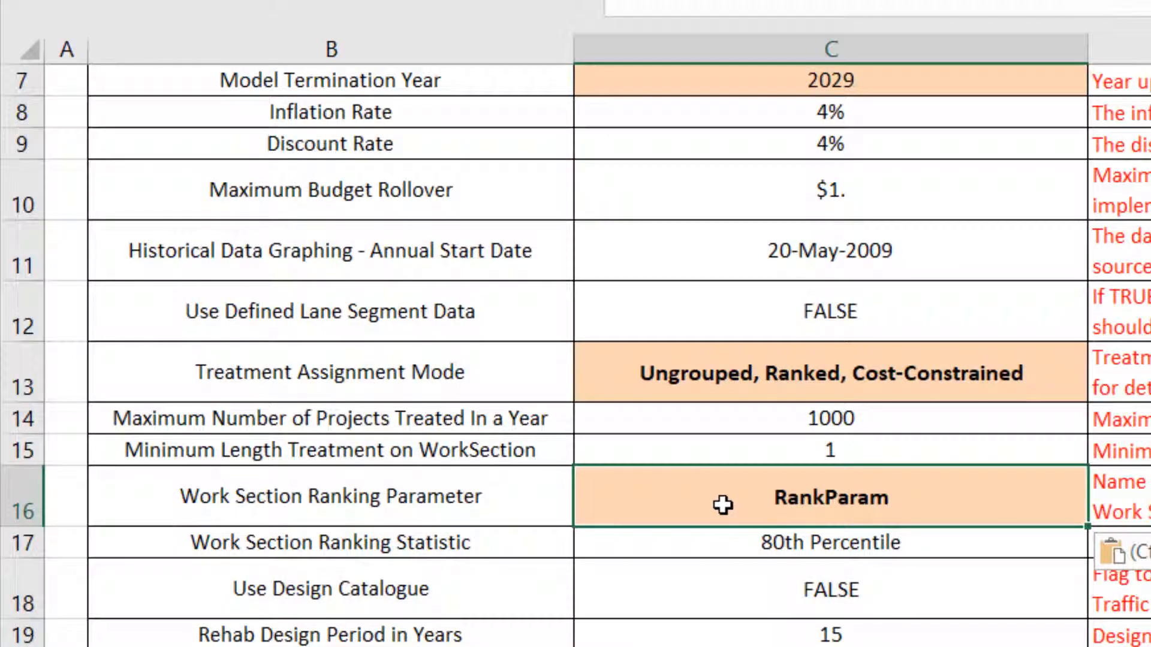
{"action": "key", "text": "Return"}
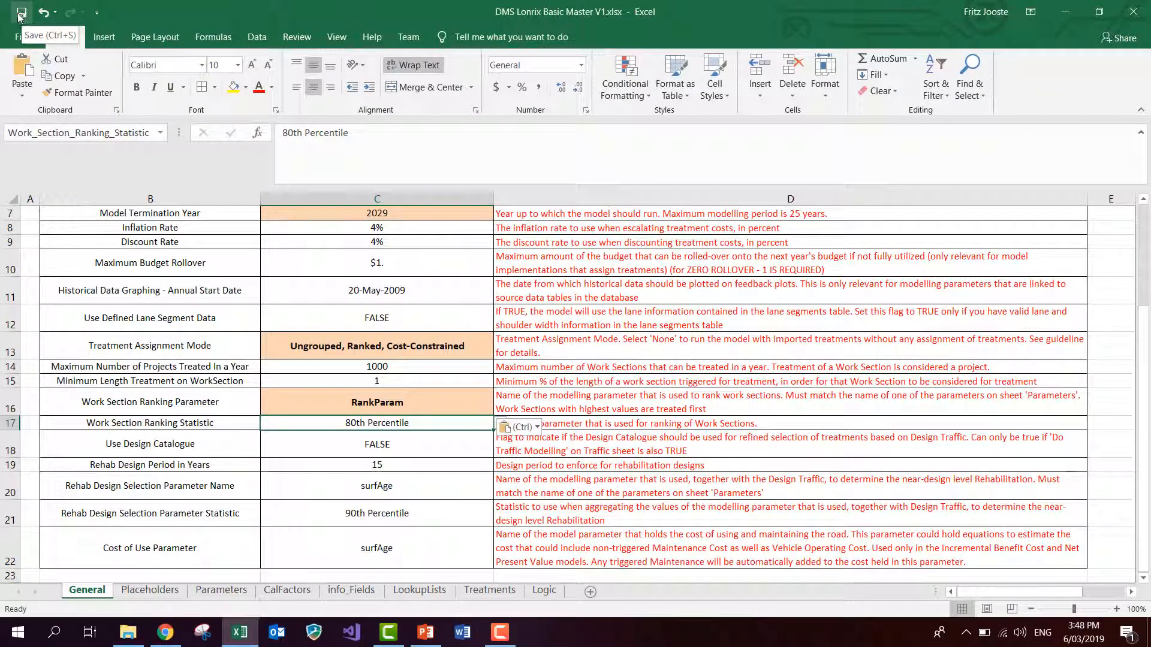
{"action": "left_click", "coordinate": [21, 12]}
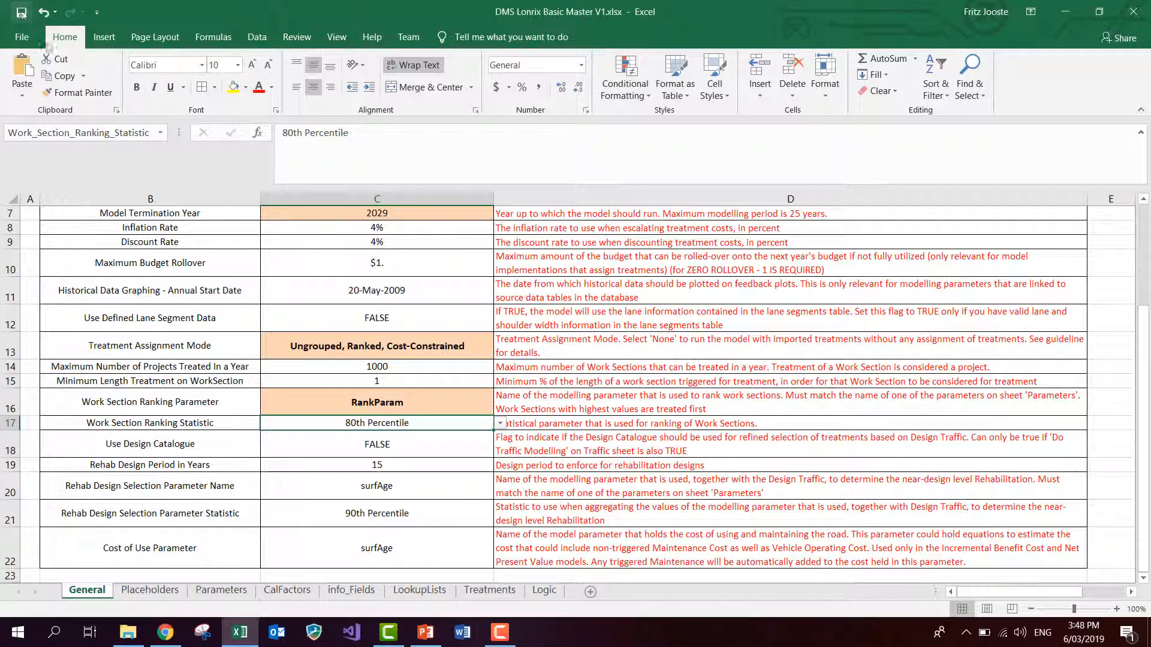
Switch to JunoViewer in Chrome, open the Forecast Models settings page and select the AA Demo Small setup
{"action": "left_click", "coordinate": [166, 632]}
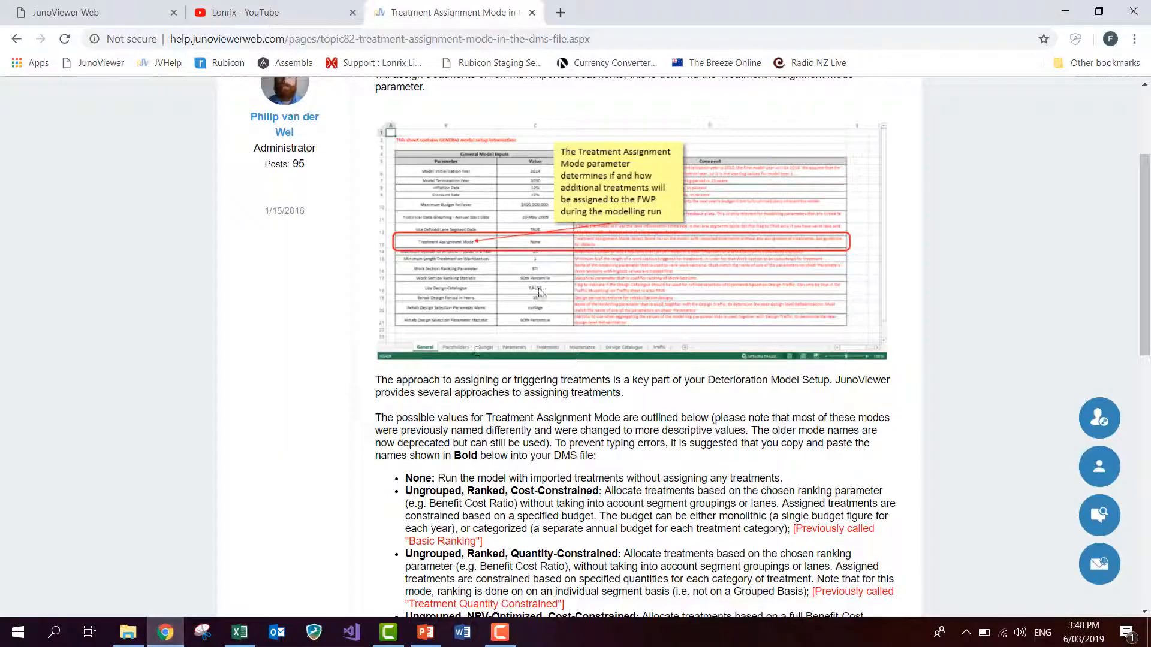
{"action": "left_click", "coordinate": [134, 14]}
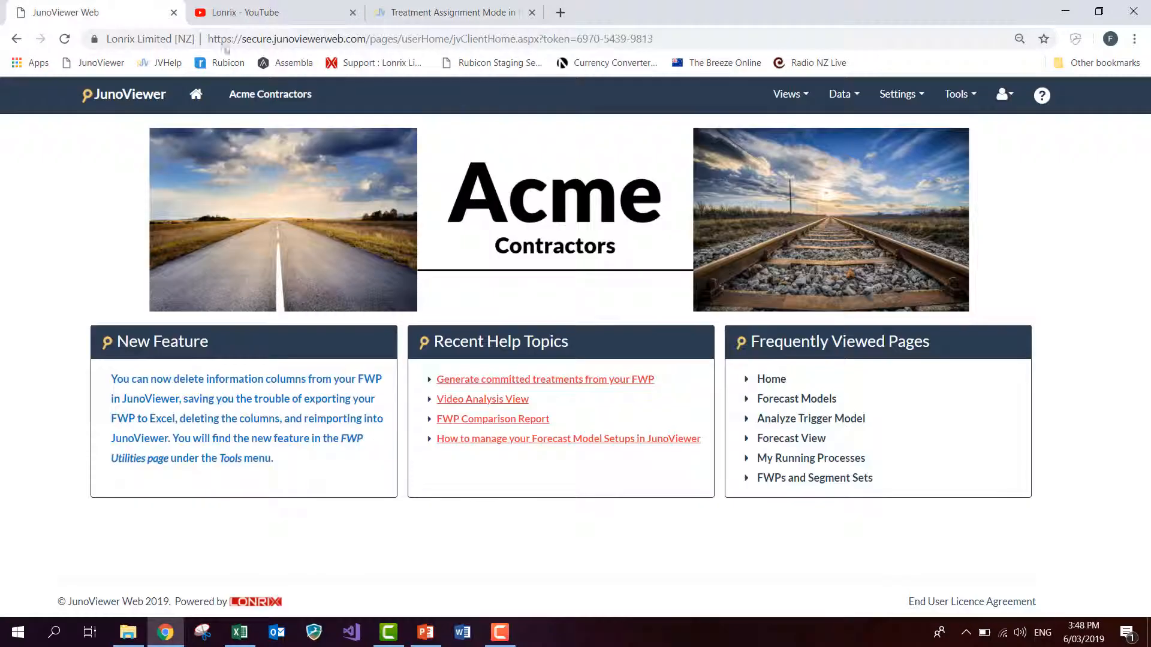
{"action": "left_click", "coordinate": [897, 94]}
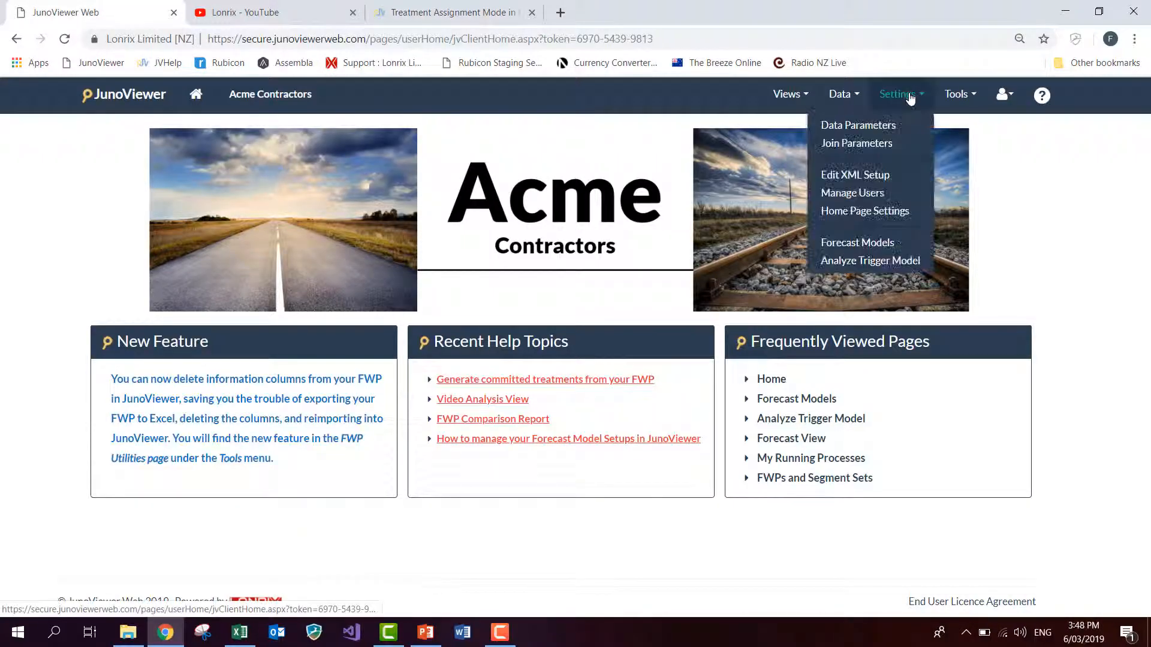
{"action": "left_click", "coordinate": [847, 243]}
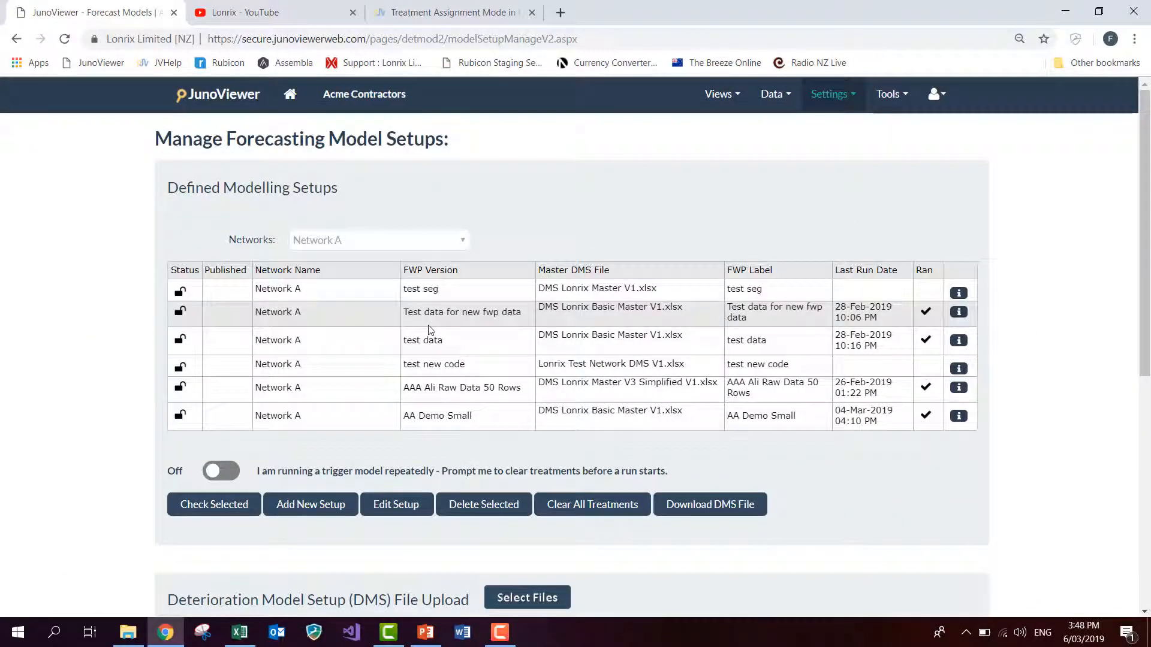
{"action": "left_click", "coordinate": [337, 423]}
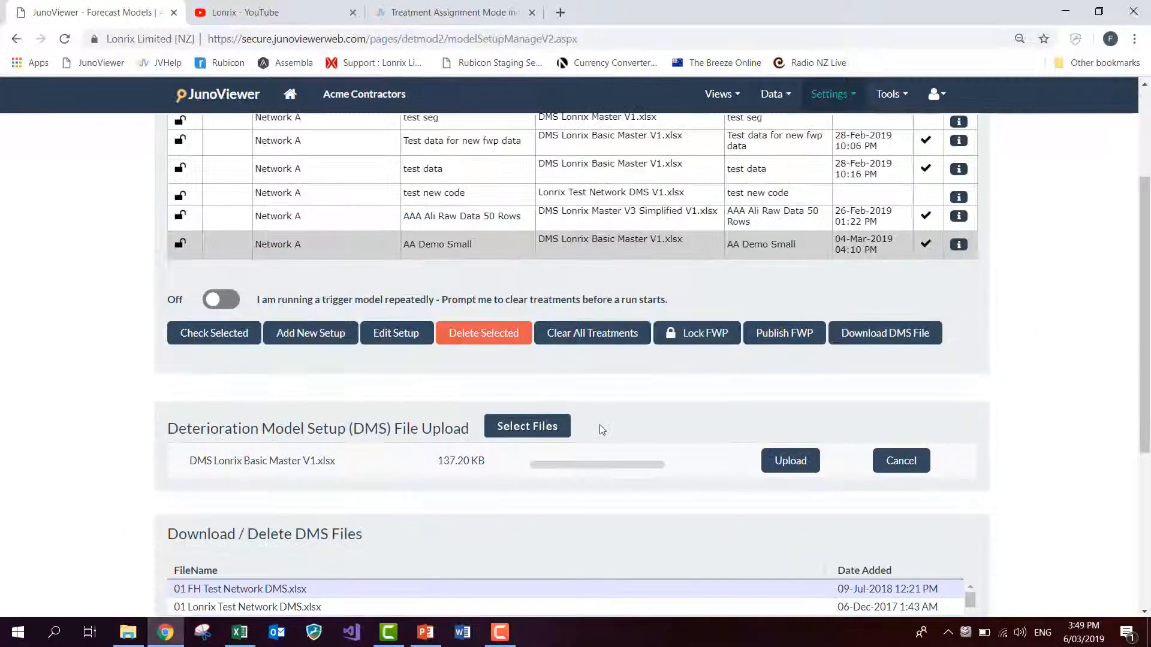
Upload DMS Lonrix Basic Master V1.xlsx as the DMS file, run the check on the AA Demo Small setup and dismiss its report
{"action": "left_click", "coordinate": [527, 428]}
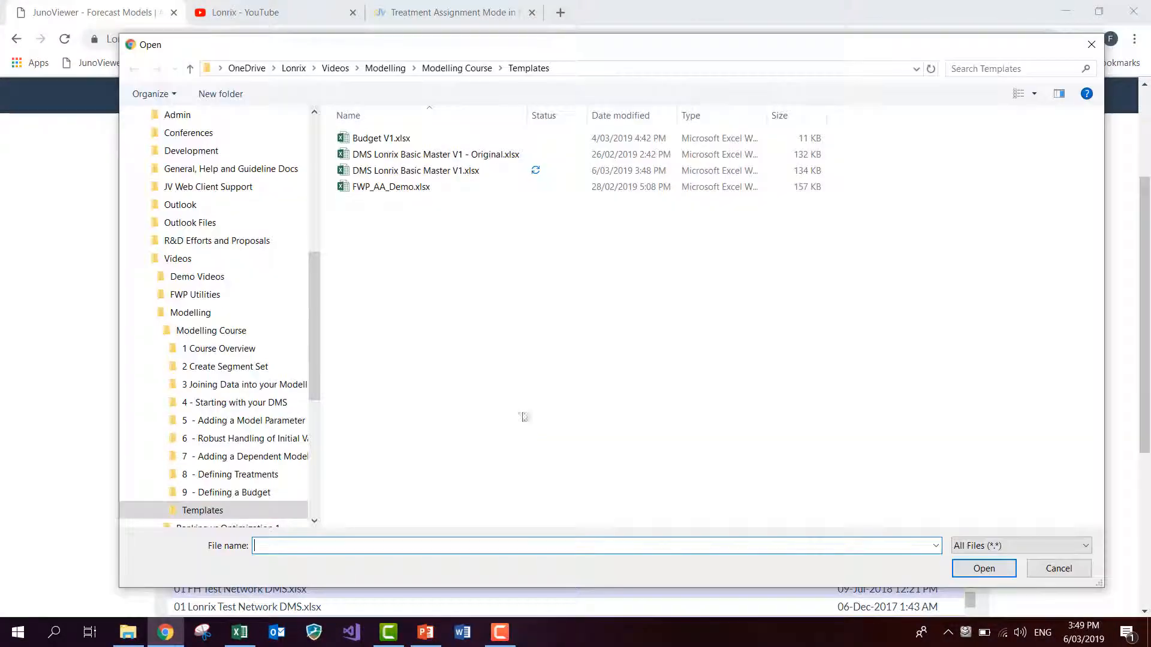
{"action": "double_click", "coordinate": [390, 170]}
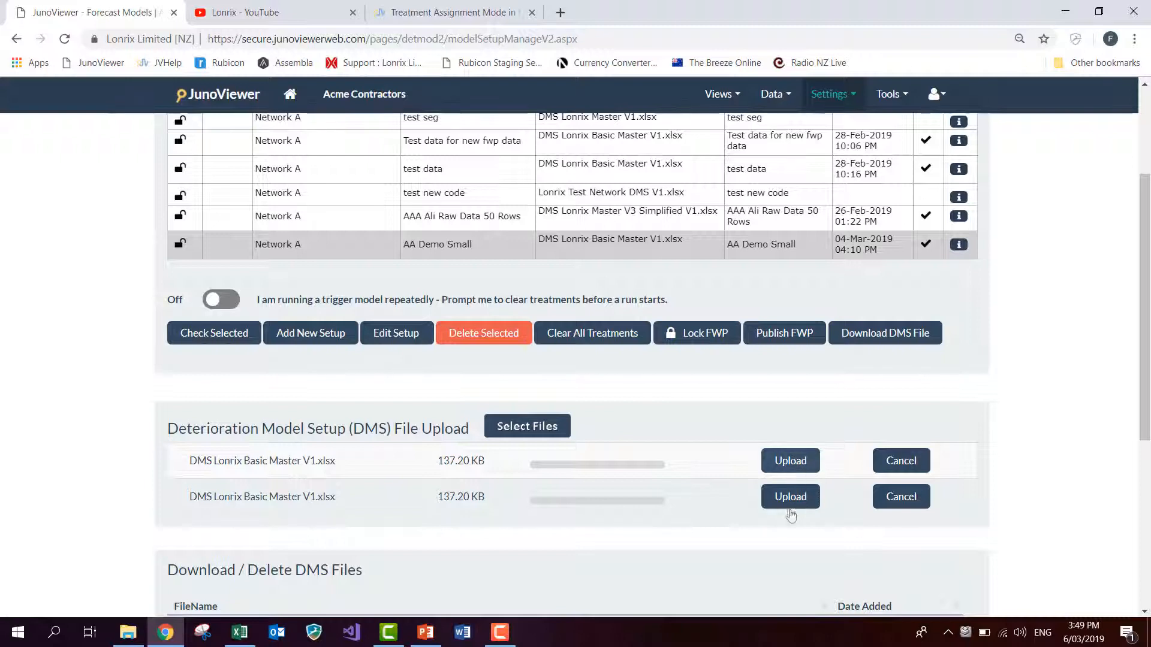
{"action": "left_click", "coordinate": [791, 500]}
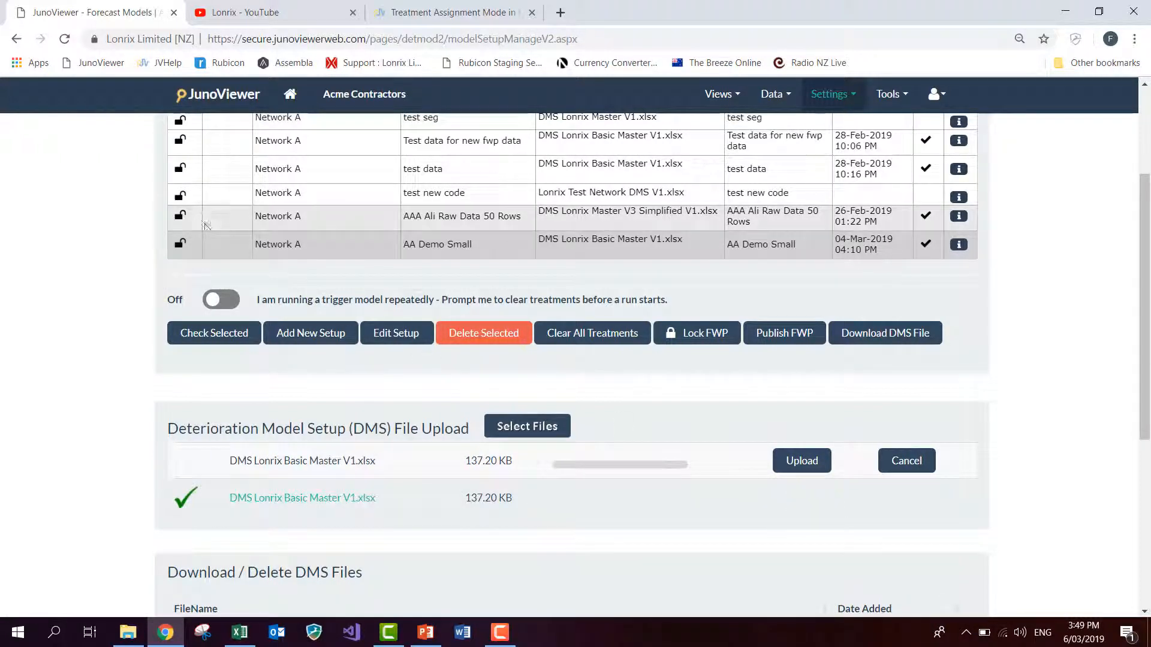
{"action": "left_click", "coordinate": [200, 342]}
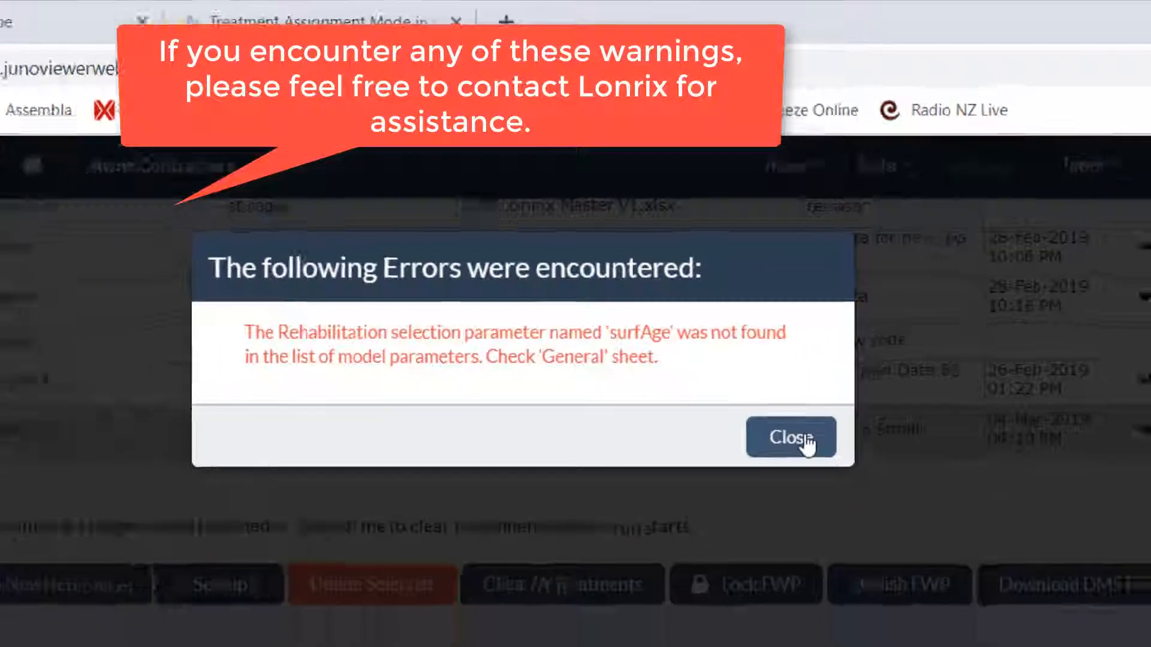
{"action": "left_click", "coordinate": [811, 527]}
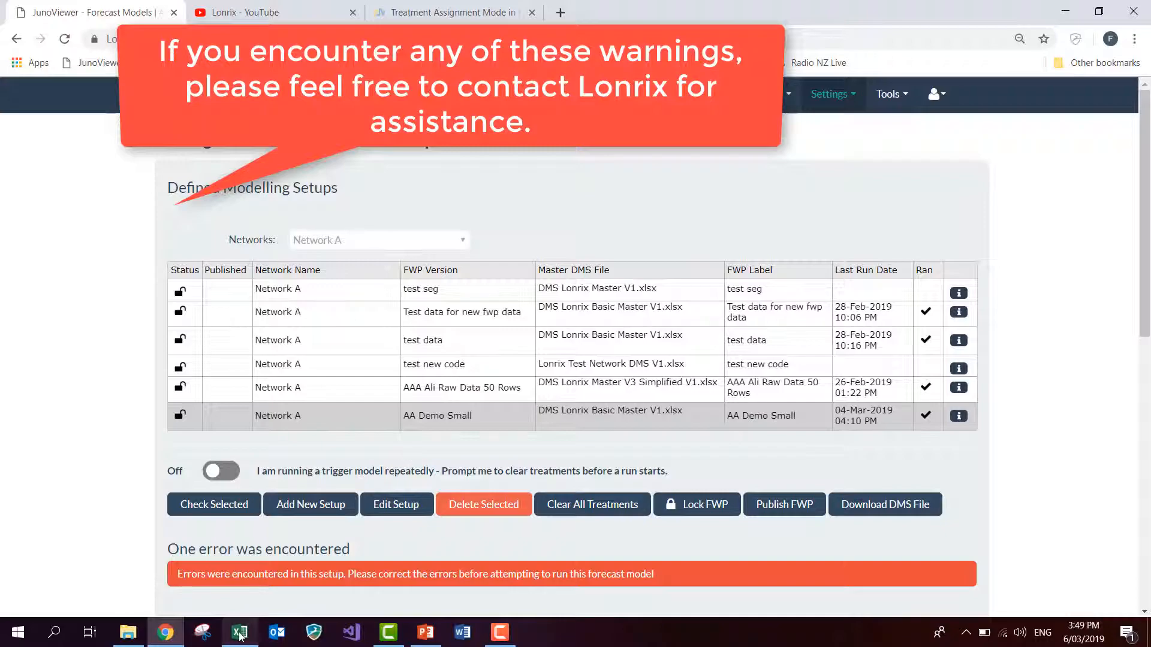
Switch to the DMS workbook in Excel and select the Rehab Design Selection Parameter Name value on the General sheet
{"action": "left_click", "coordinate": [230, 644]}
{"action": "left_click", "coordinate": [361, 505]}
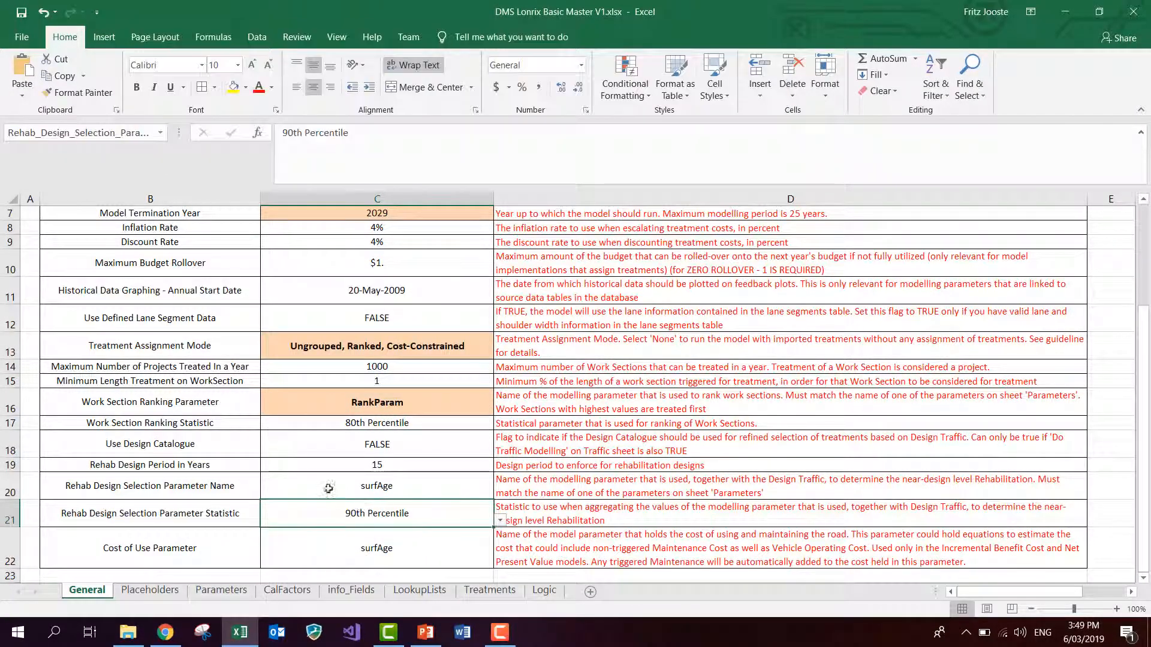
{"action": "left_click", "coordinate": [334, 489]}
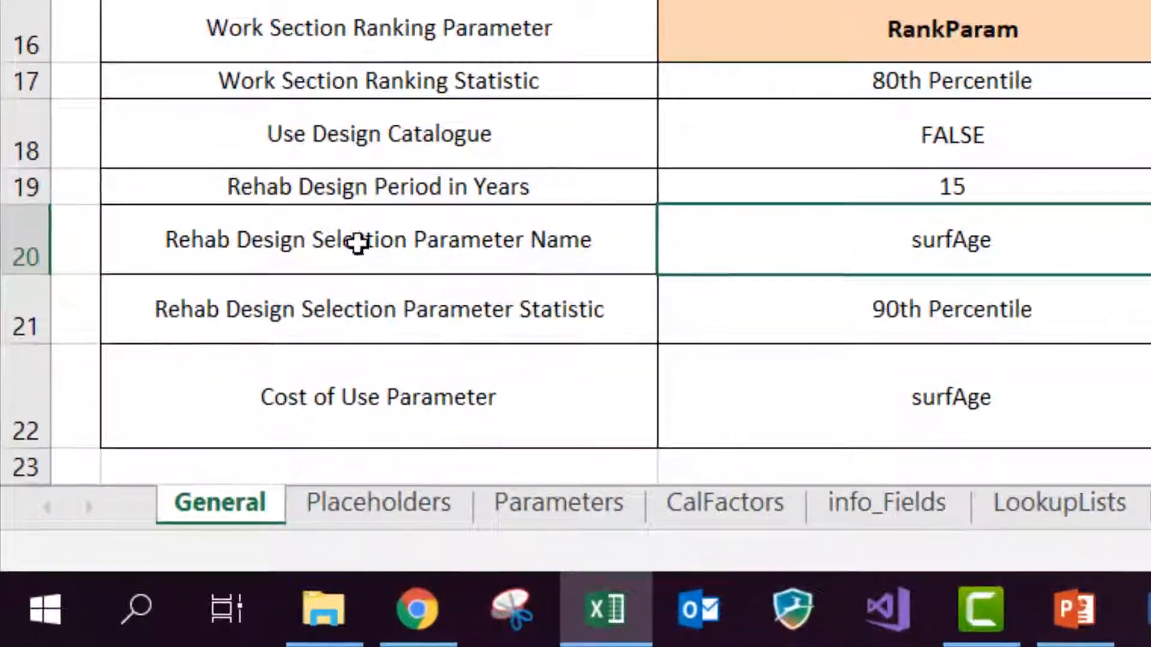
{"action": "left_click_drag", "start_coordinate": [143, 472], "coordinate": [348, 466]}
{"action": "left_click", "coordinate": [808, 249]}
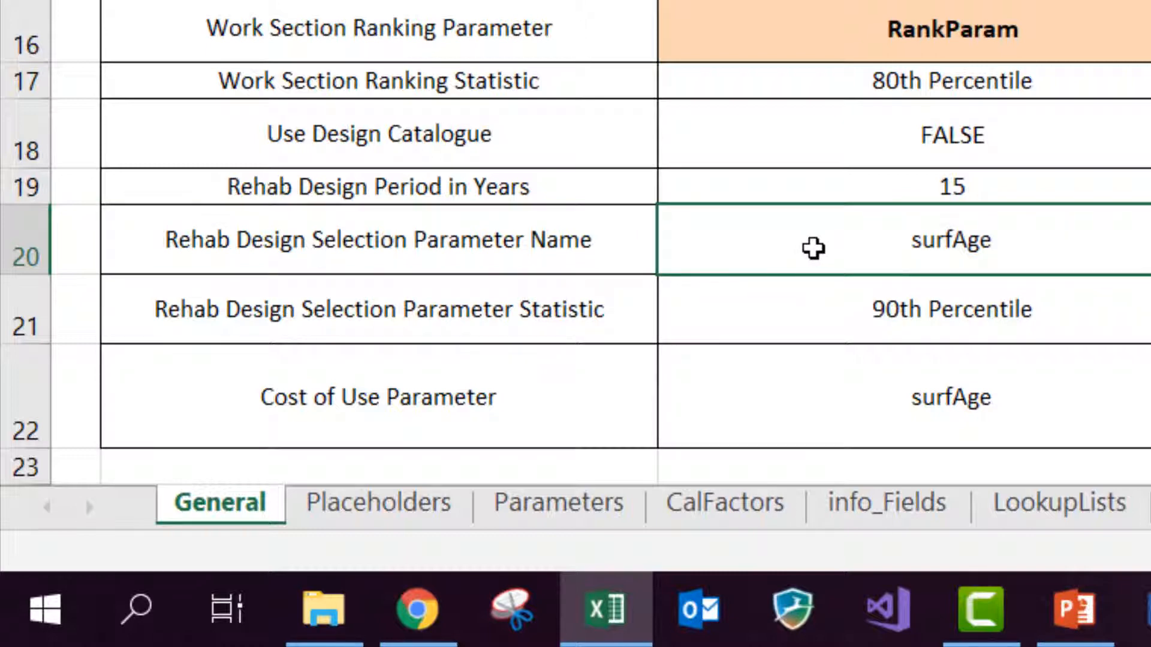
Copy the parameter code Rut from the Parameters sheet into Rehab Design Selection Parameter Name on the General sheet and save the workbook
{"action": "left_click", "coordinate": [562, 516]}
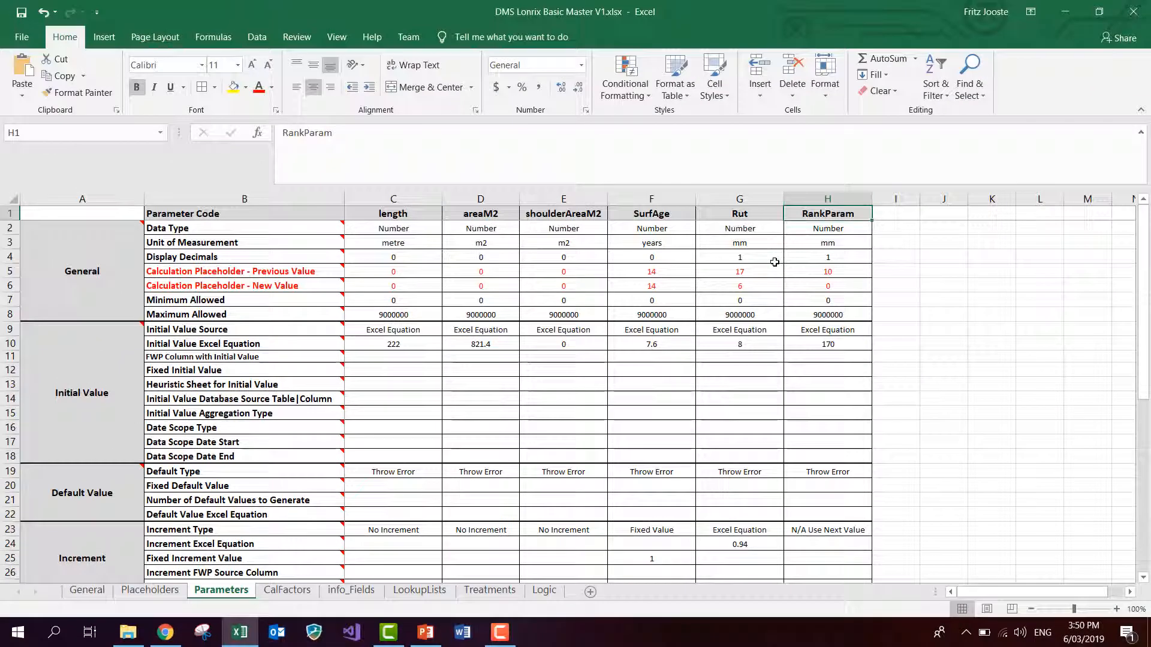
{"action": "left_click", "coordinate": [739, 214]}
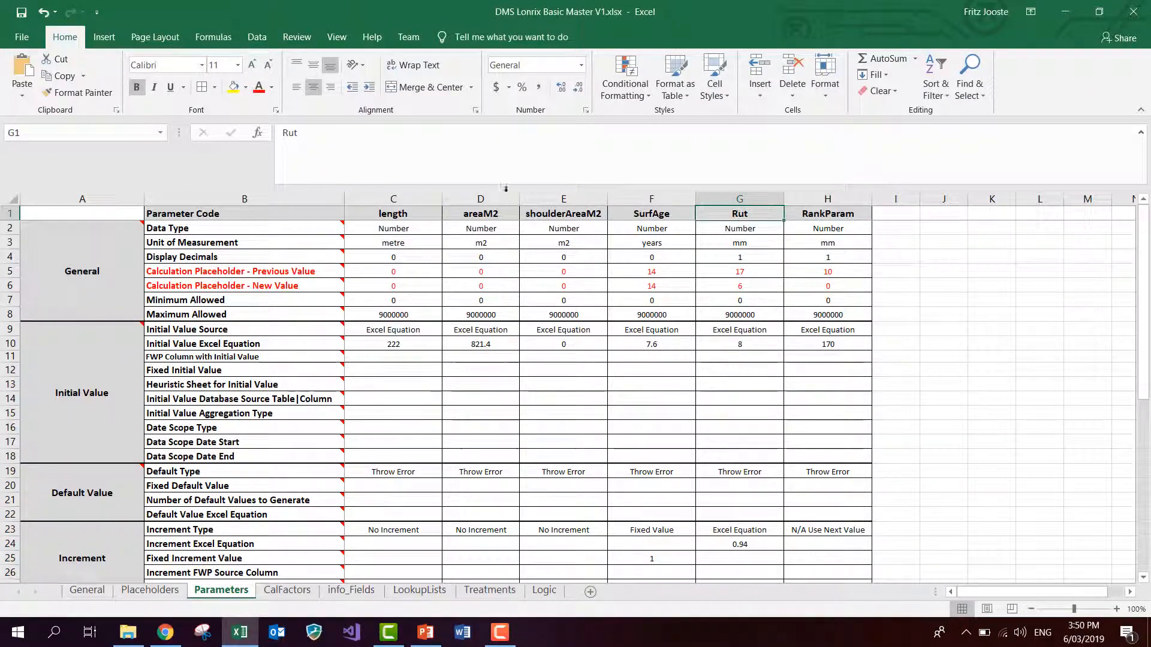
{"action": "double_click", "coordinate": [291, 132]}
{"action": "key", "text": "ctrl+c"}
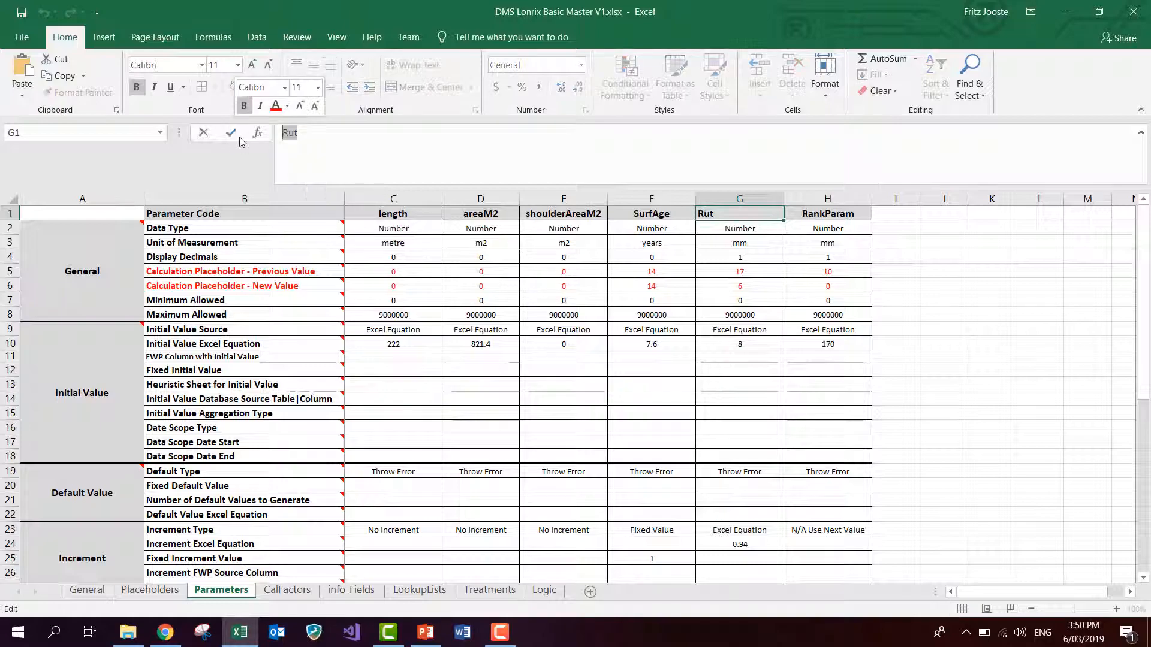
{"action": "left_click", "coordinate": [87, 590]}
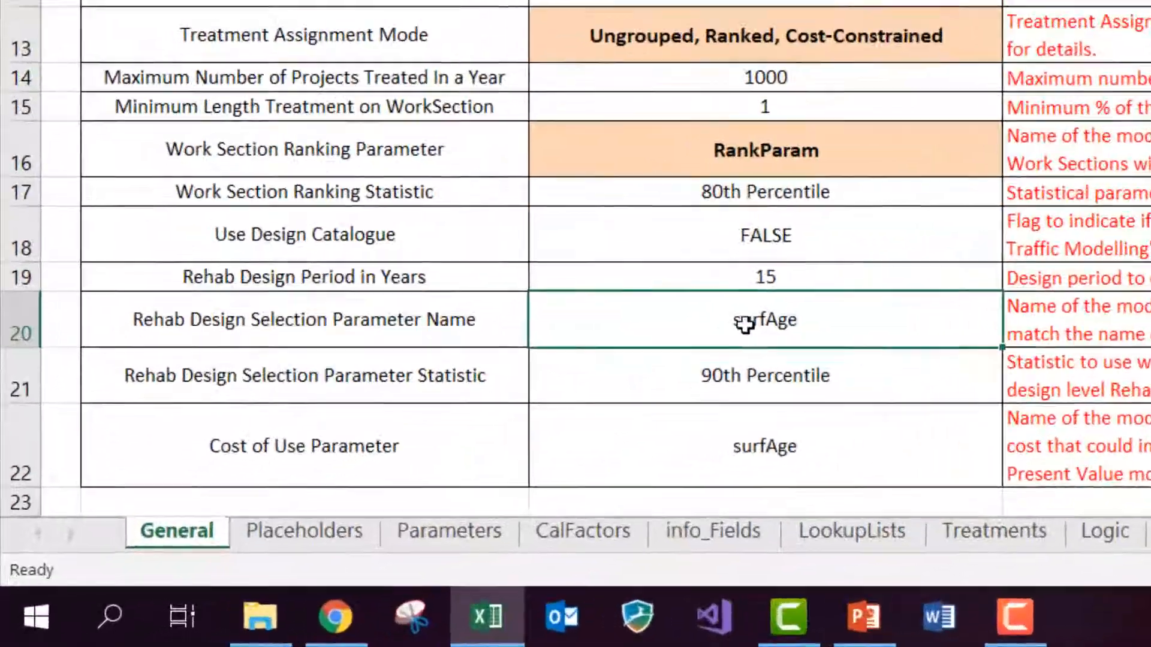
{"action": "key", "text": "ctrl+v"}
{"action": "left_click", "coordinate": [320, 417]}
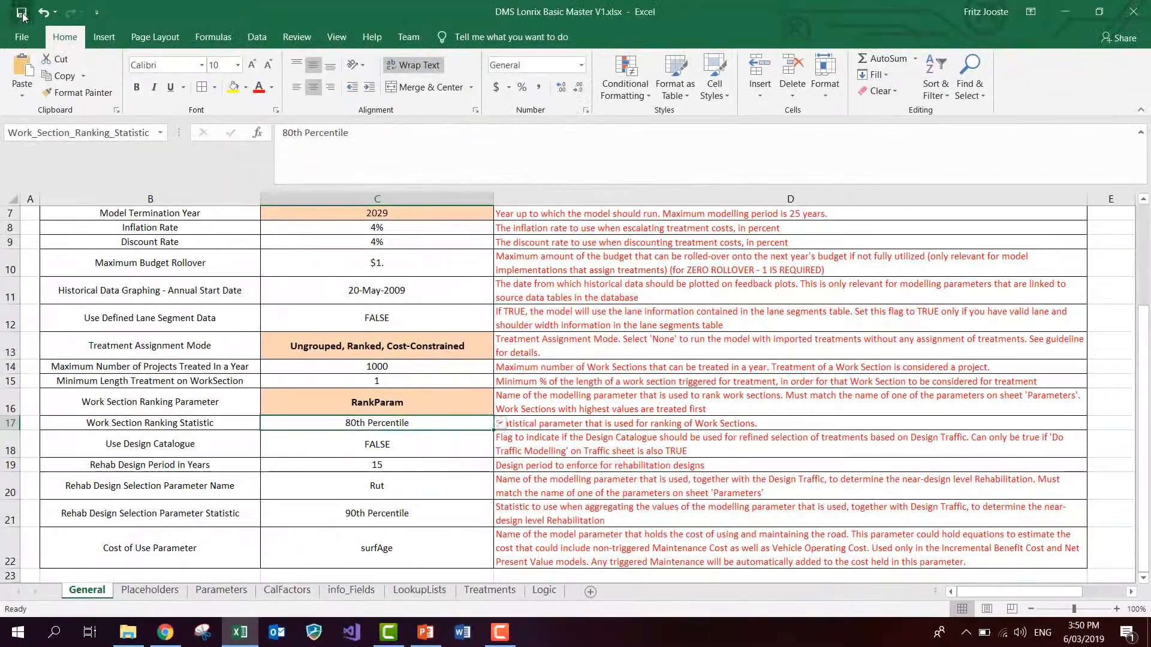
{"action": "left_click", "coordinate": [22, 13]}
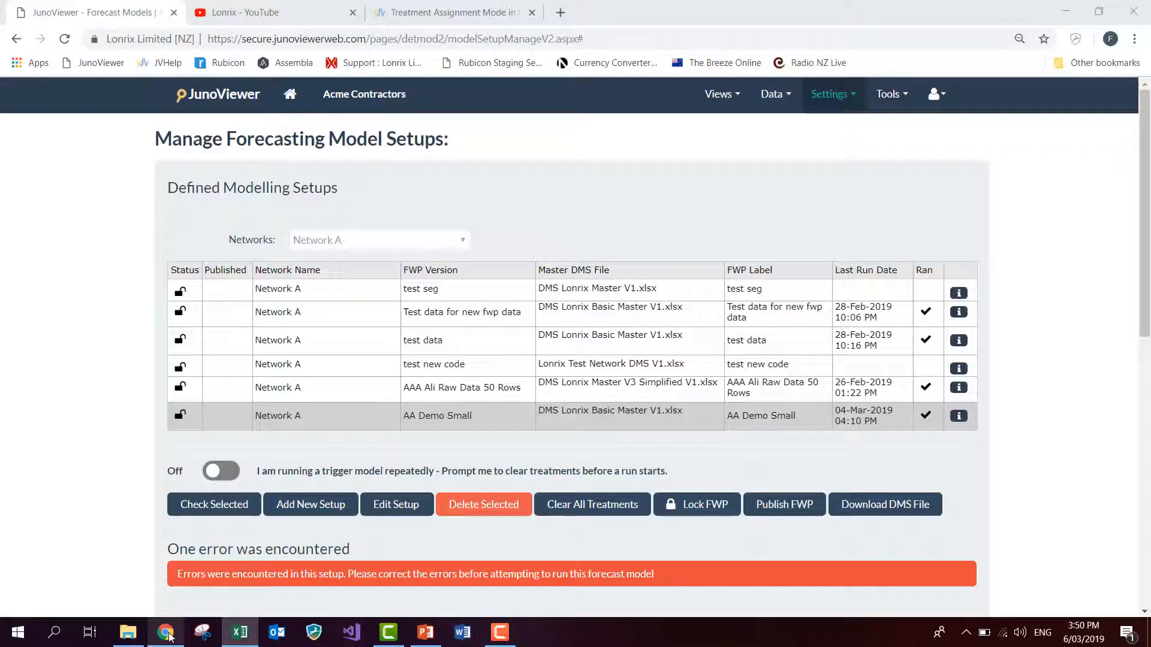
Switch back to JunoViewer in Chrome, upload the corrected DMS Lonrix Basic Master V1.xlsx and recheck the AA Demo Small setup
{"action": "left_click", "coordinate": [165, 632]}
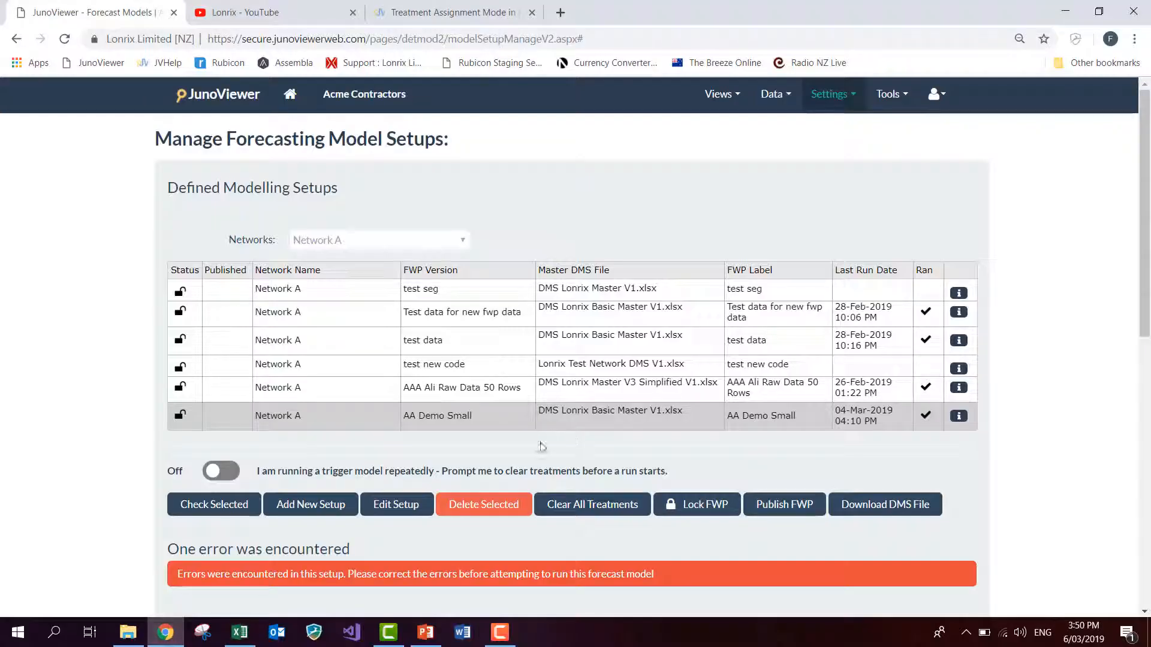
{"action": "scroll", "coordinate": [899, 371], "scroll_direction": "down", "scroll_amount": 3}
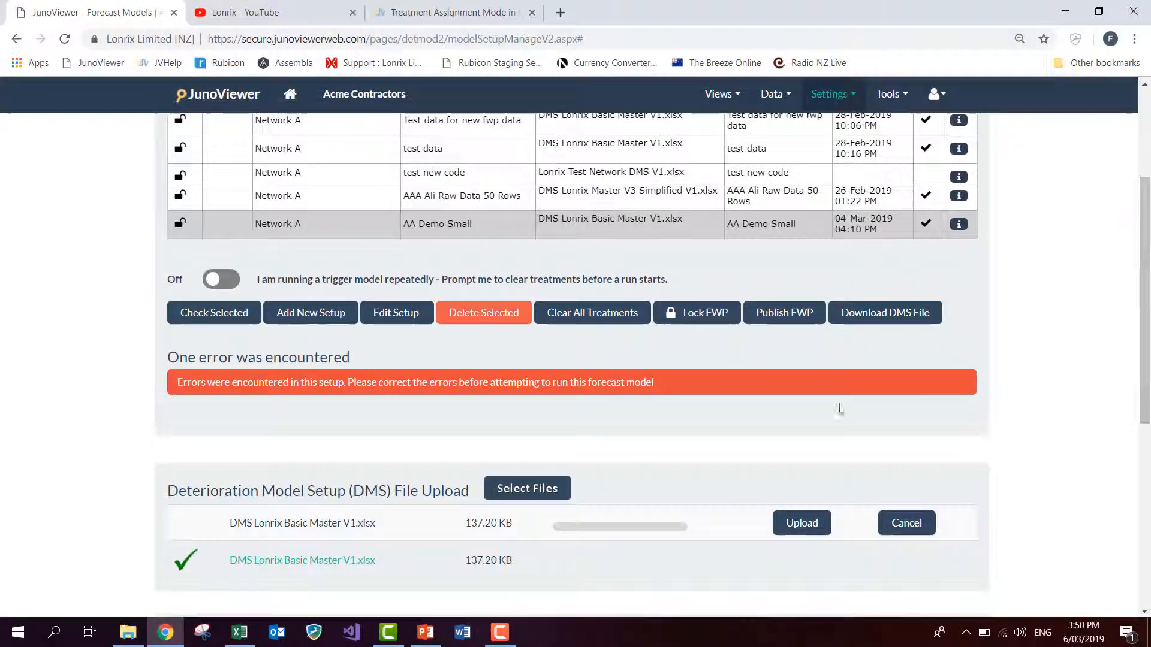
{"action": "left_click", "coordinate": [528, 489]}
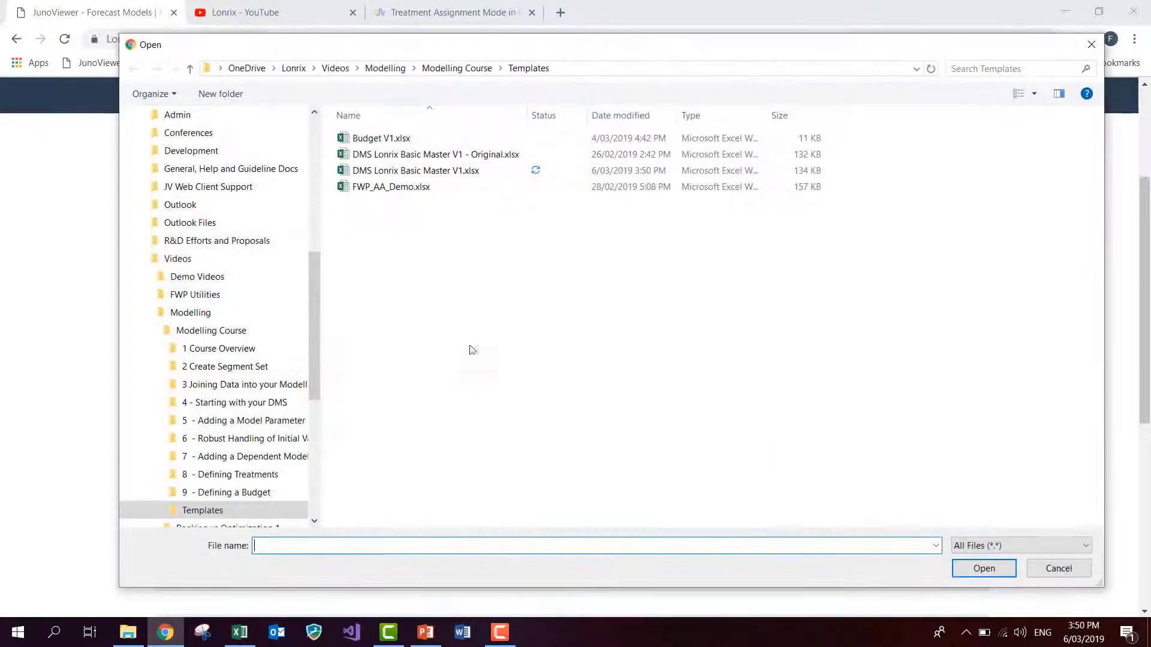
{"action": "double_click", "coordinate": [412, 173]}
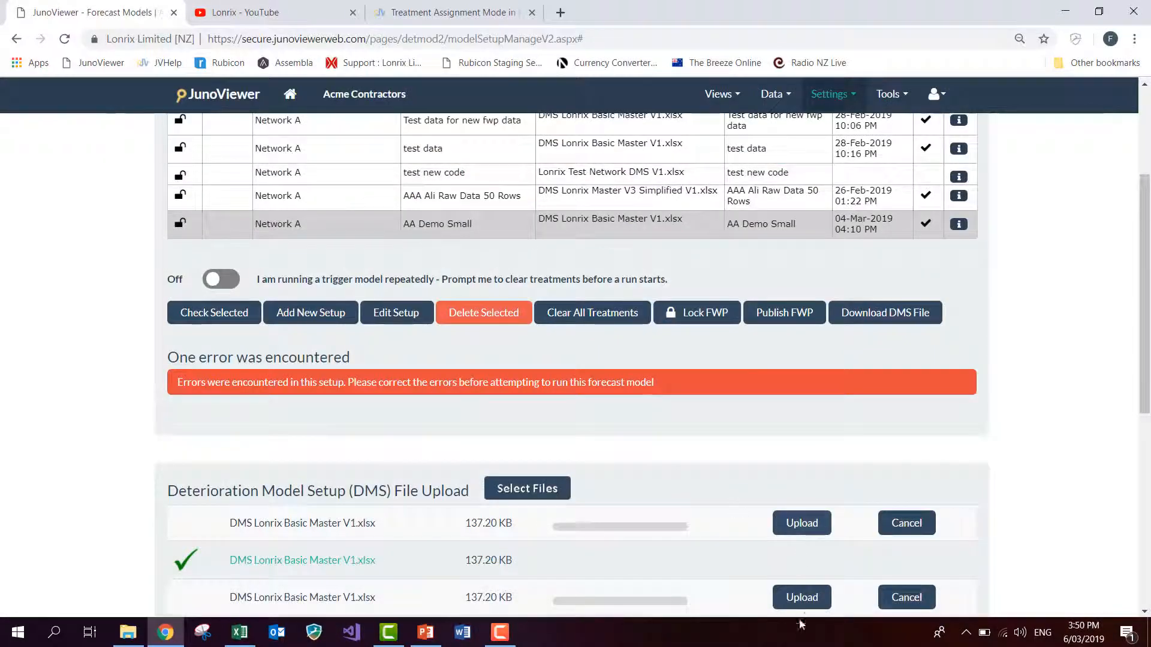
{"action": "left_click", "coordinate": [803, 599]}
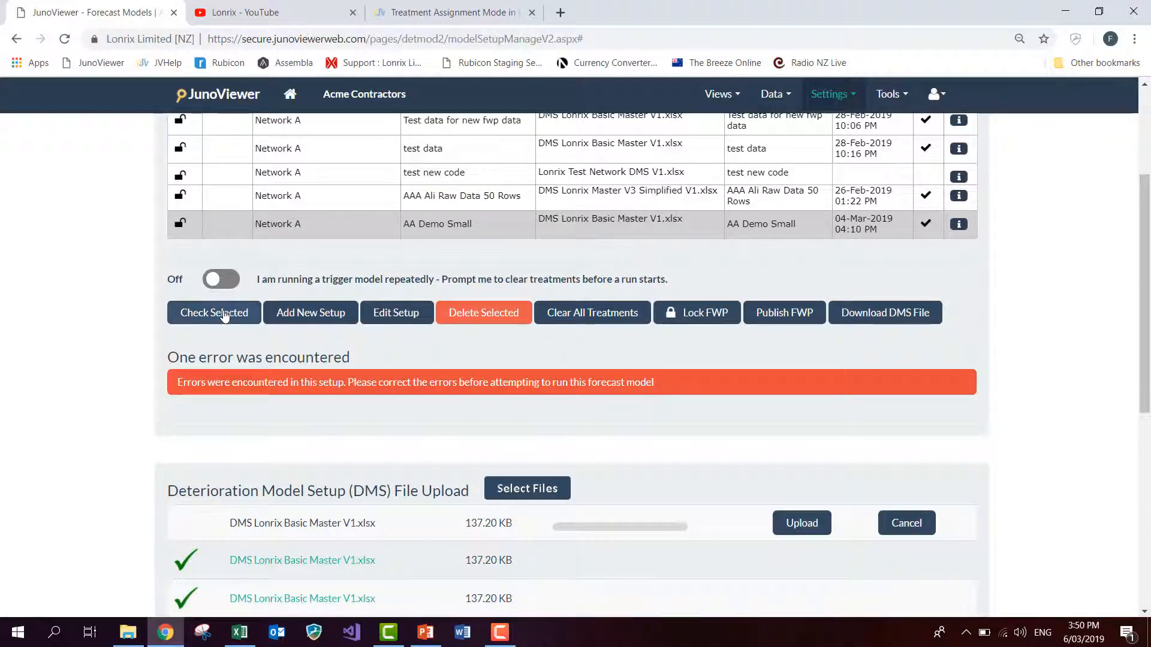
{"action": "left_click", "coordinate": [226, 316]}
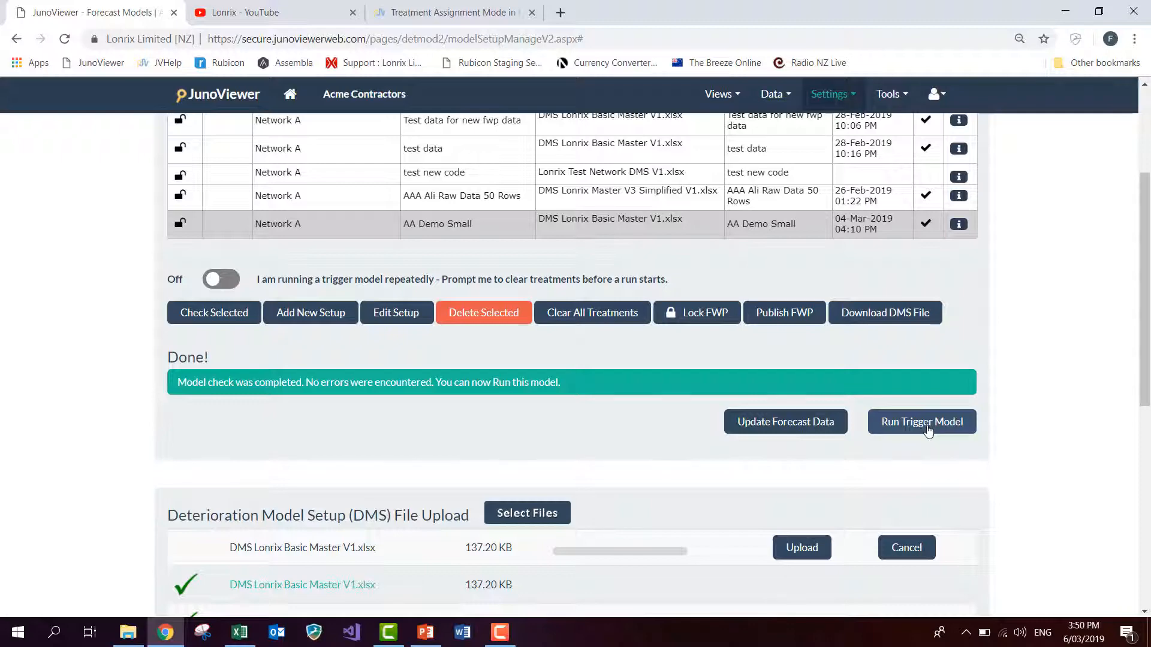
Enable the prompt to clear treatments before a run, and run the trigger model with all existing FWP treatments deleted first
{"action": "left_click_drag", "start_coordinate": [1145, 332], "coordinate": [1134, 280]}
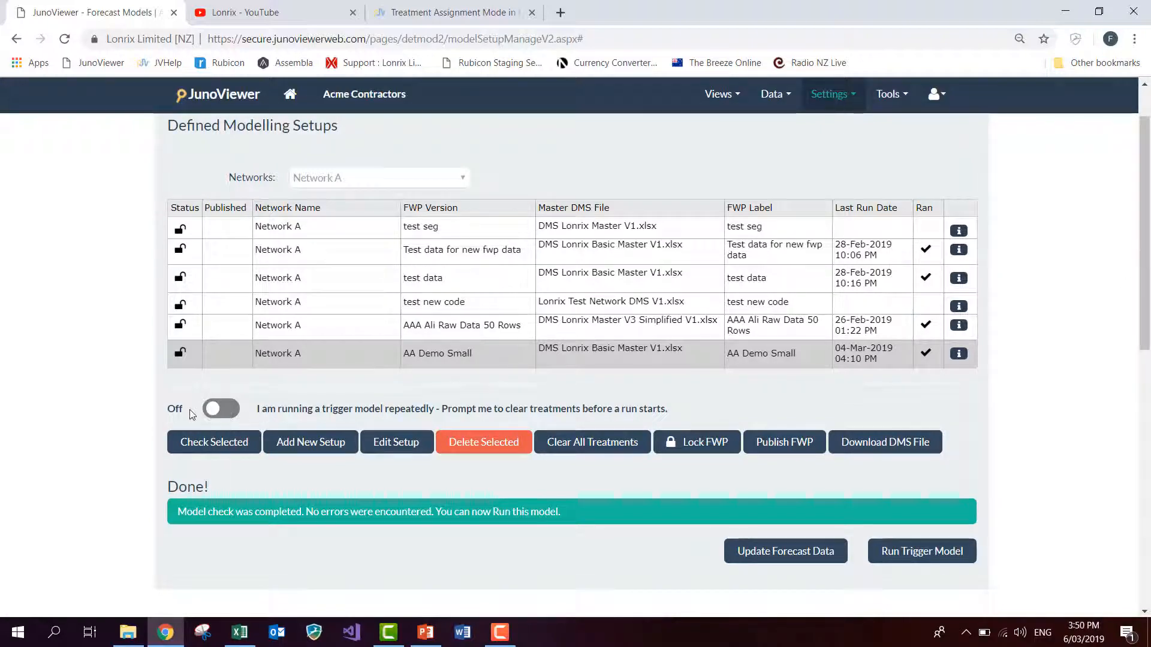
{"action": "left_click", "coordinate": [222, 411]}
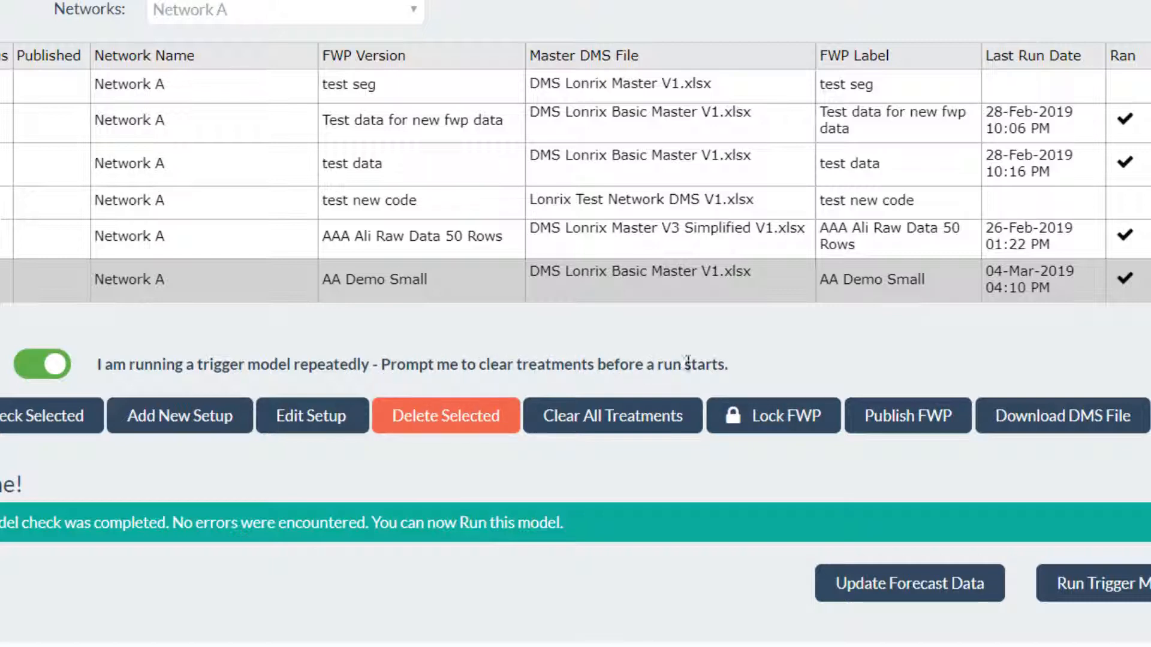
{"action": "left_click", "coordinate": [1106, 581]}
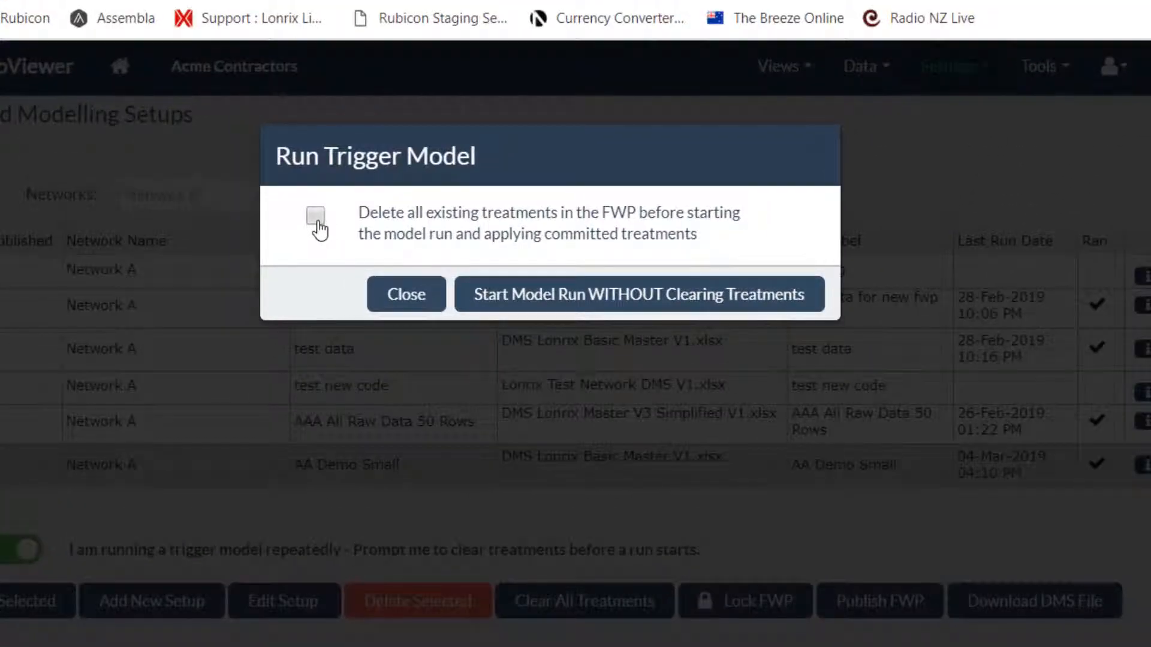
{"action": "left_click", "coordinate": [316, 216]}
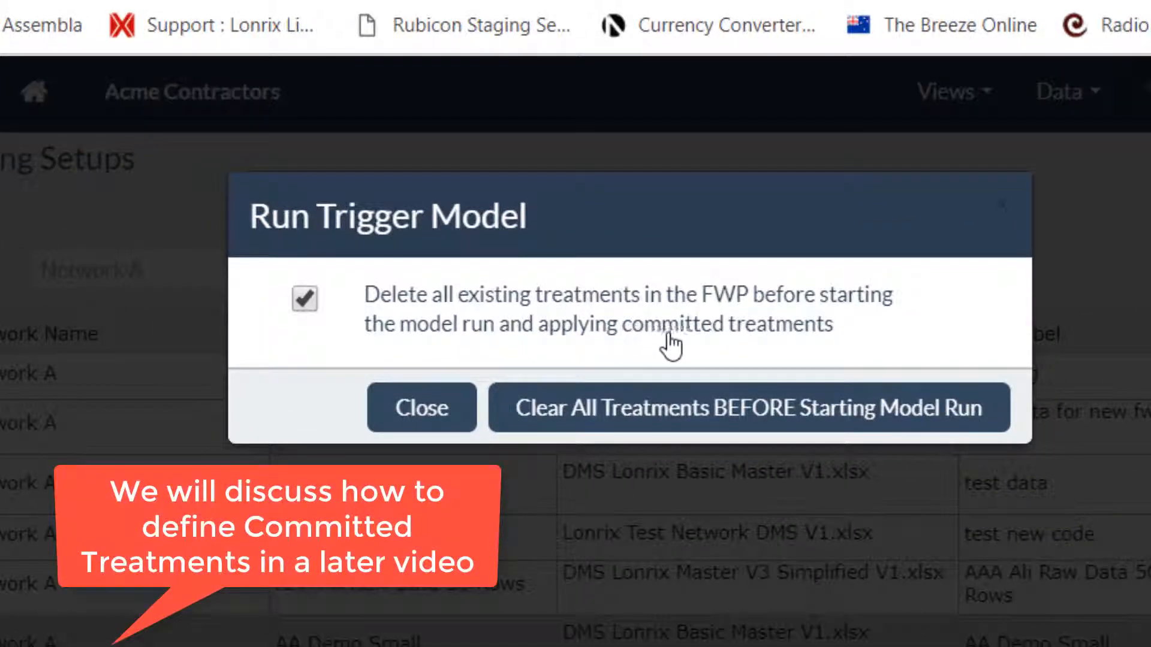
{"action": "left_click", "coordinate": [682, 422]}
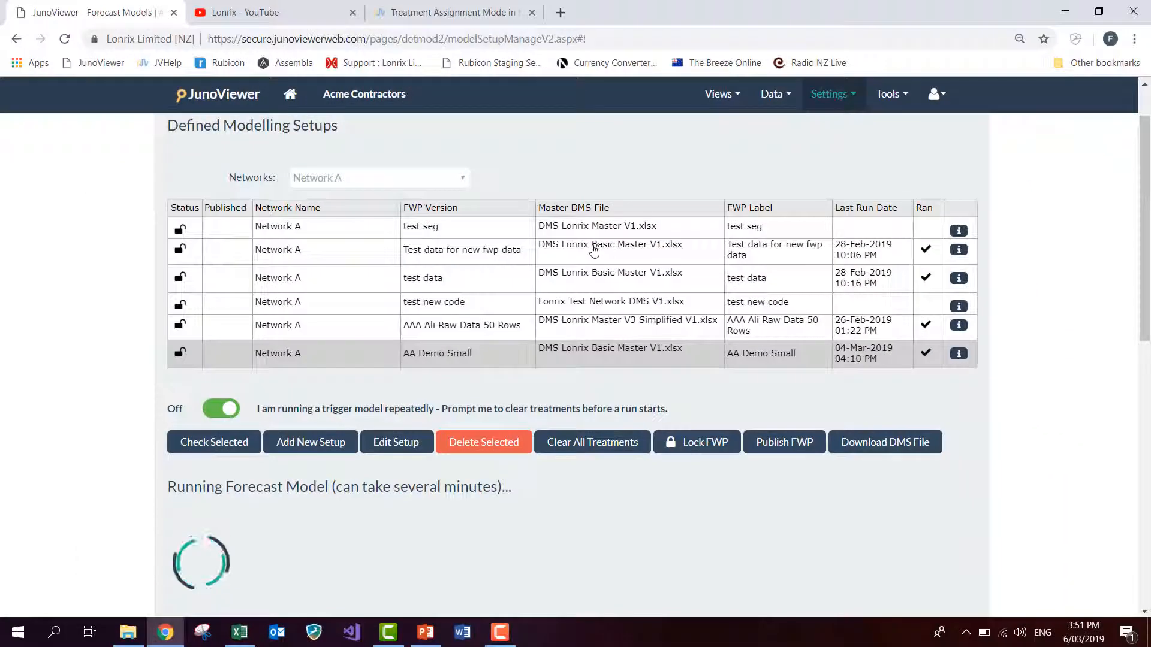
Open the Forecast View with Network A and the AA Demo Small FWP version as its data scope
{"action": "scroll", "coordinate": [1146, 241], "scroll_direction": "down", "scroll_amount": 2}
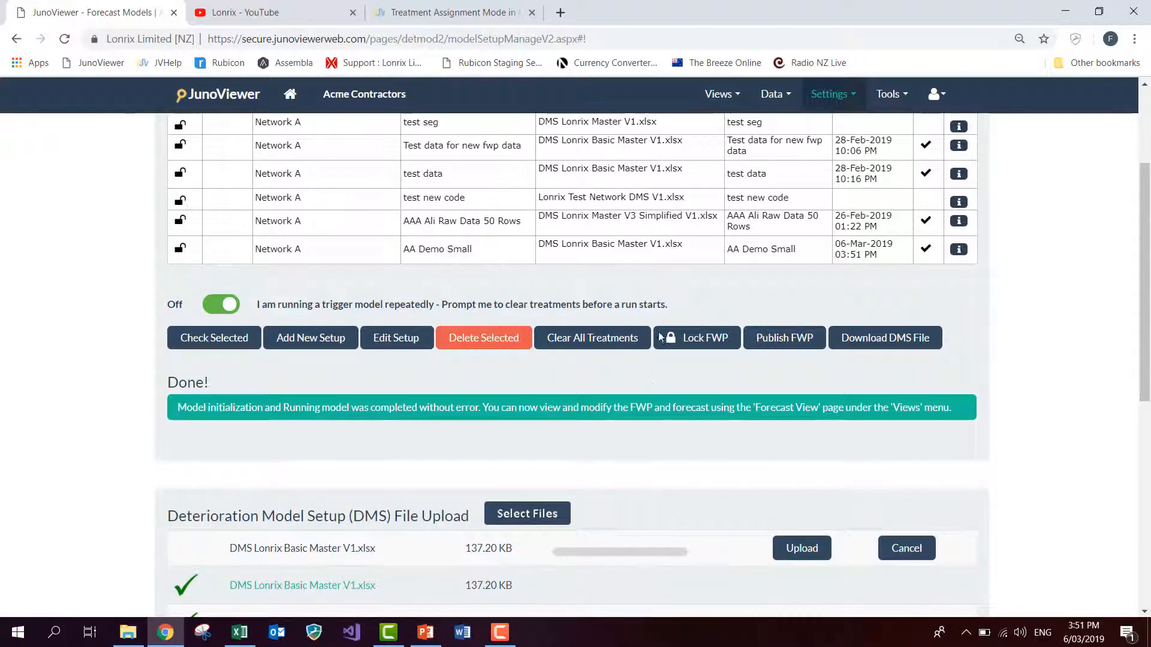
{"action": "left_click", "coordinate": [718, 99]}
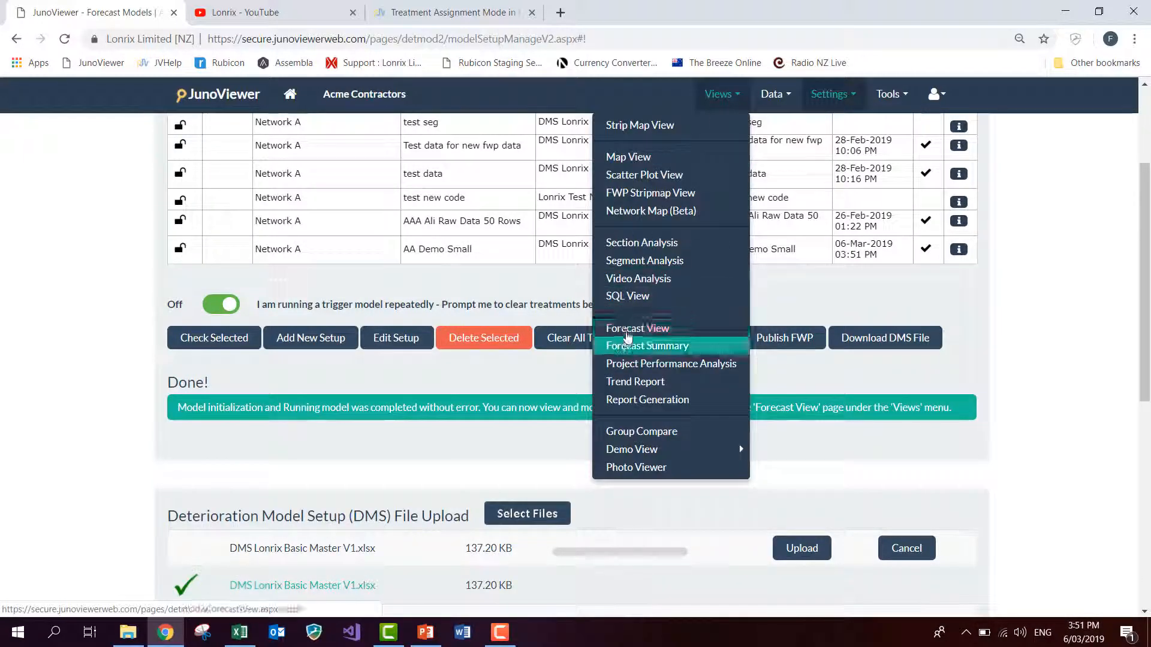
{"action": "left_click", "coordinate": [631, 329]}
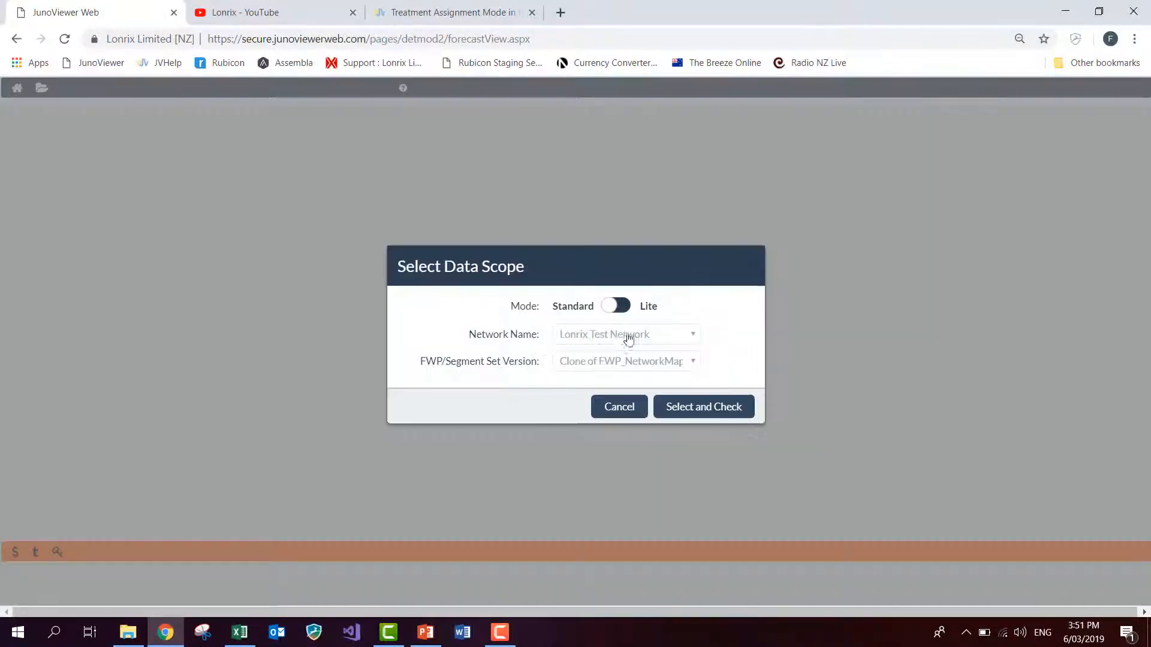
{"action": "left_click", "coordinate": [625, 339]}
{"action": "left_click", "coordinate": [611, 364]}
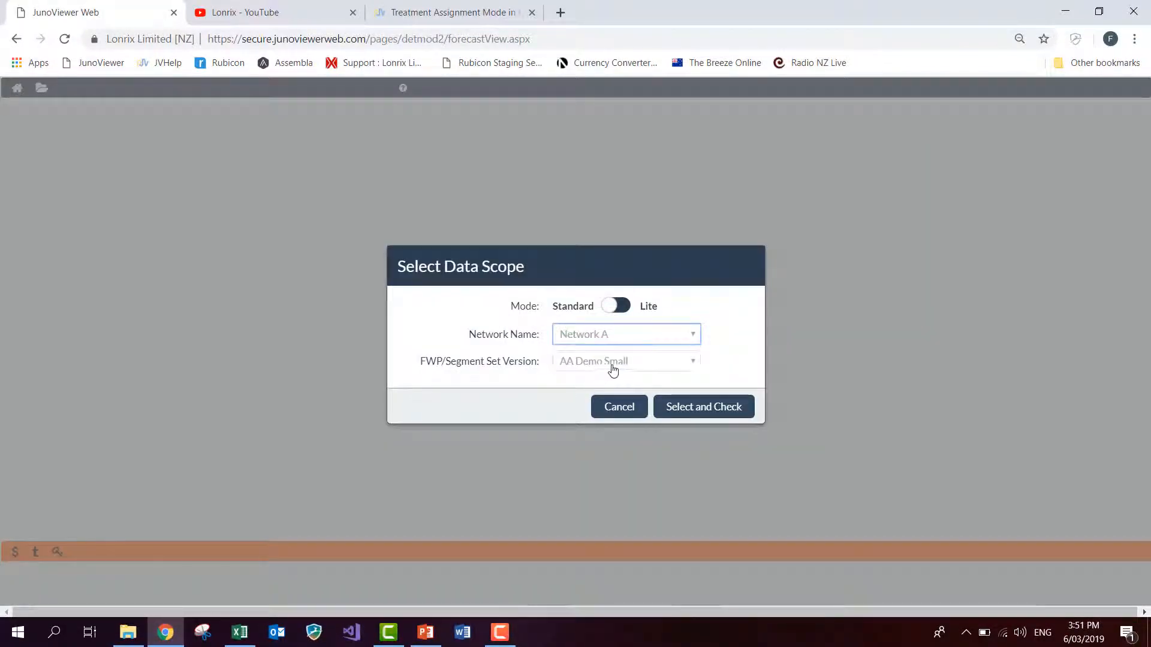
{"action": "left_click", "coordinate": [686, 413]}
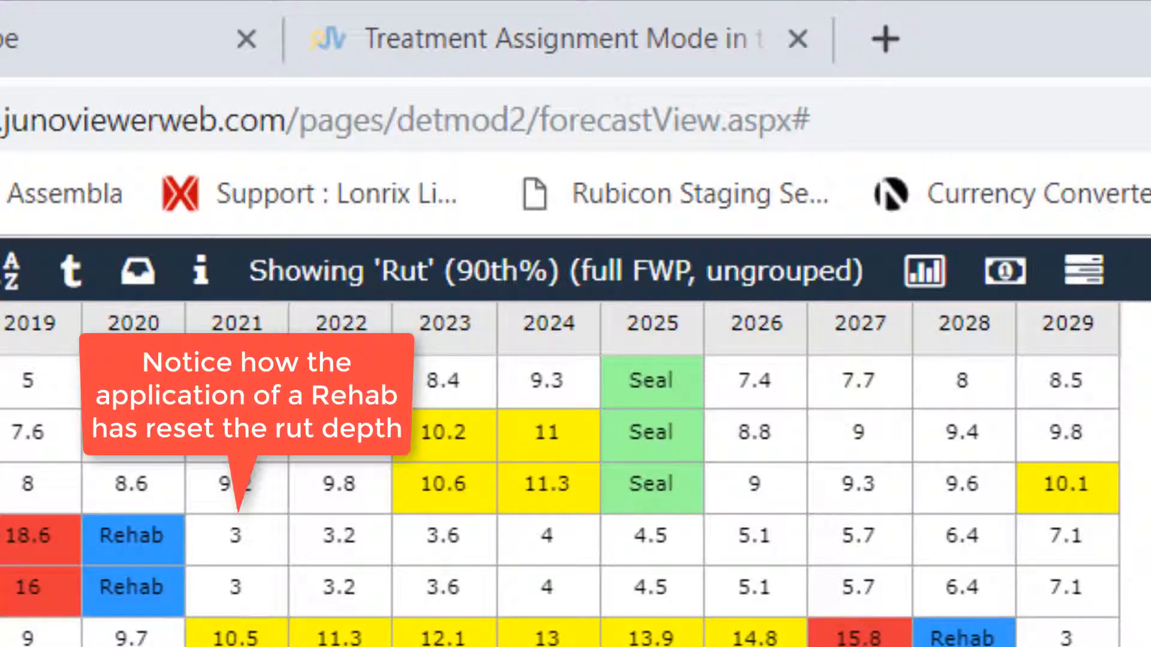
Review the Rut forecast for all segments and display the Treatments Breakdown Table of yearly Seal and Rehab lengths beneath it
{"action": "left_click_drag", "start_coordinate": [1128, 197], "coordinate": [1115, 146]}
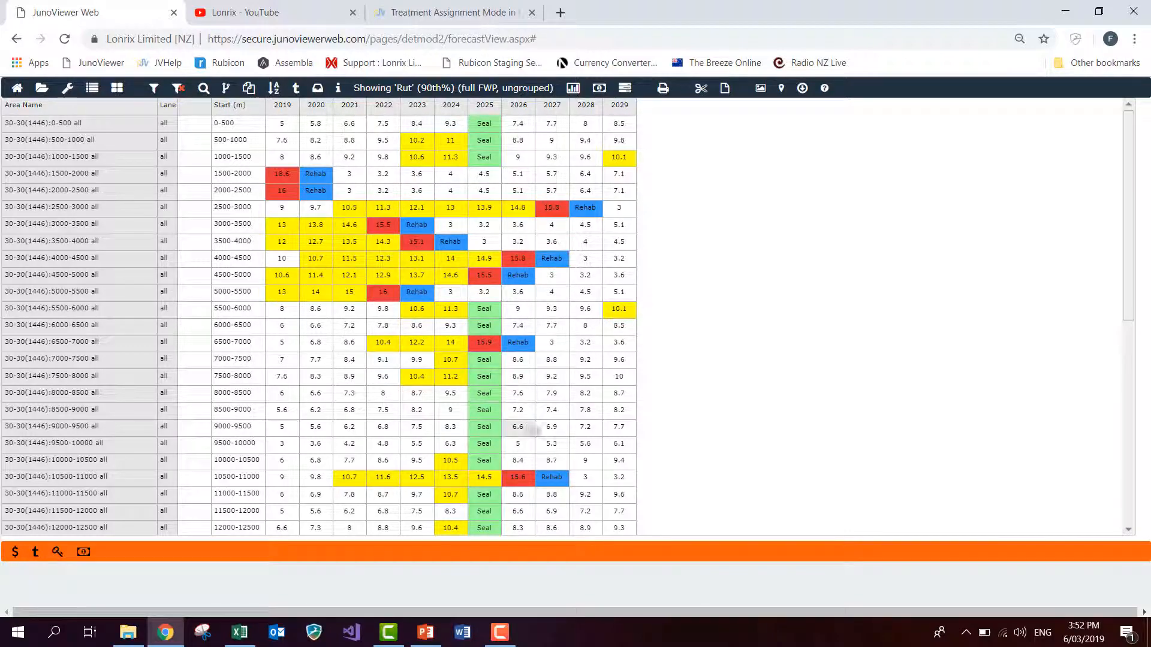
{"action": "left_click_drag", "start_coordinate": [1135, 169], "coordinate": [1135, 131]}
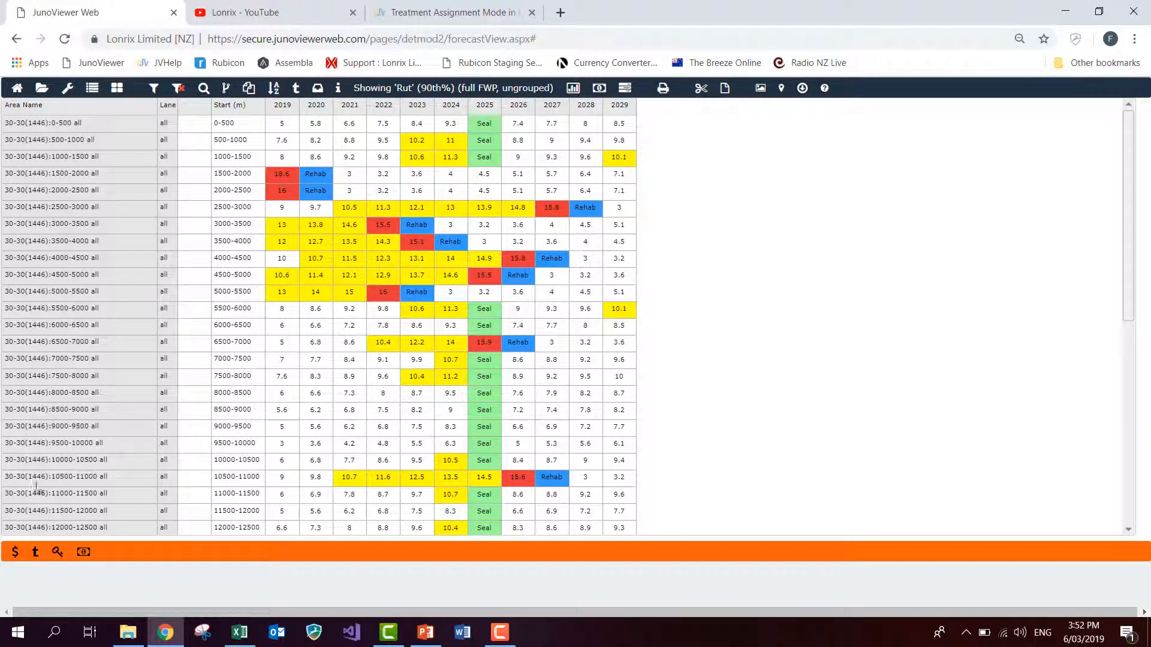
{"action": "left_click", "coordinate": [35, 553]}
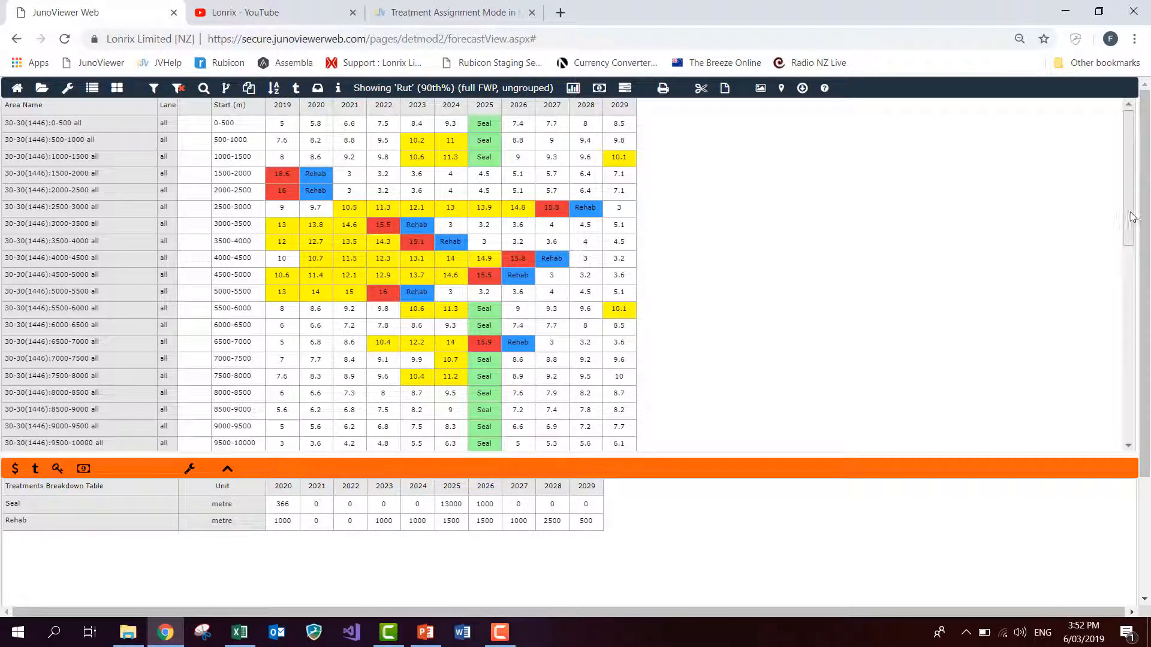
{"action": "left_click_drag", "start_coordinate": [1128, 243], "coordinate": [1108, 164]}
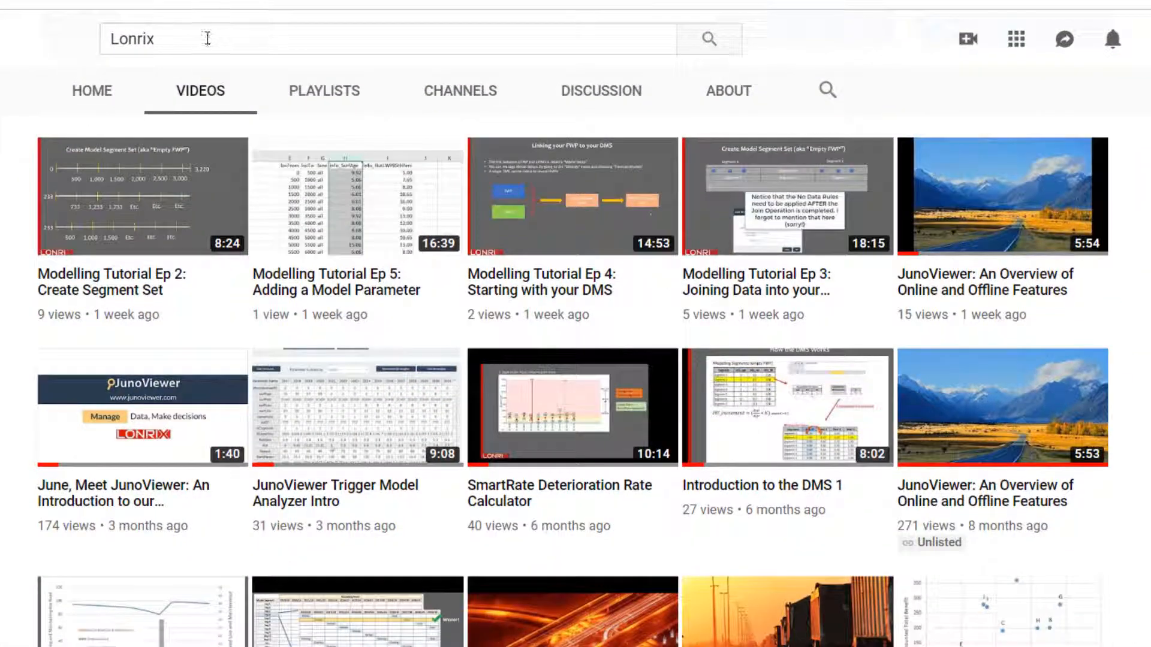
Switch to YouTube, search for Lonrix and browse the uploaded videos on the Lonrix channel down to the older modelling videos
{"action": "key", "text": "Return"}
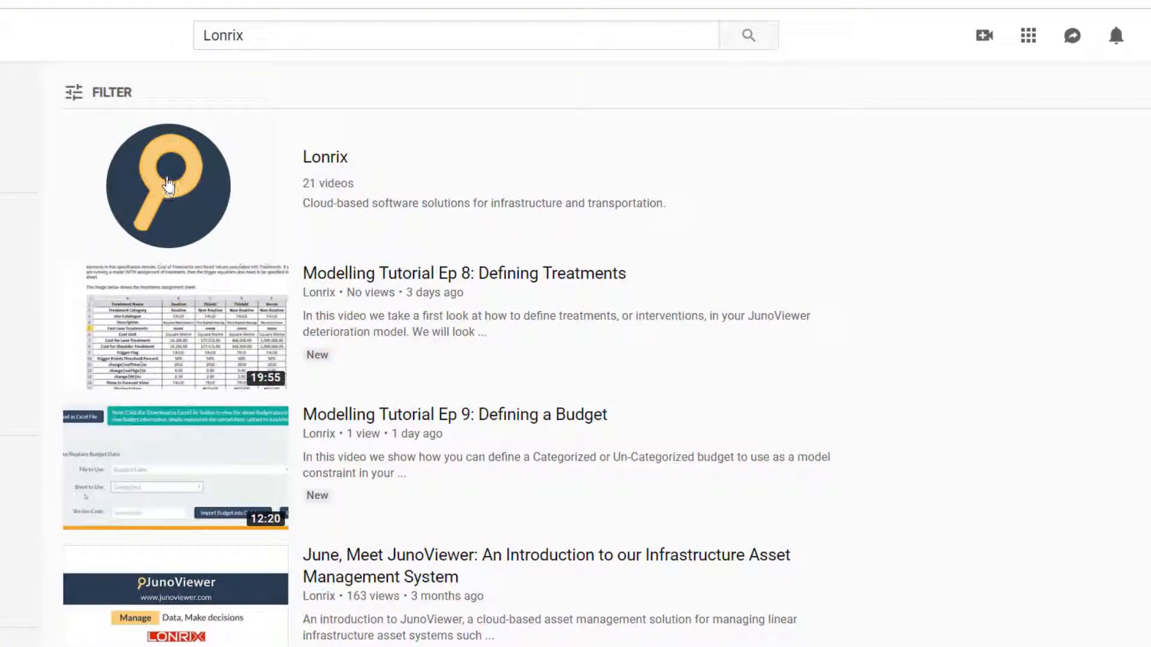
{"action": "left_click", "coordinate": [168, 186]}
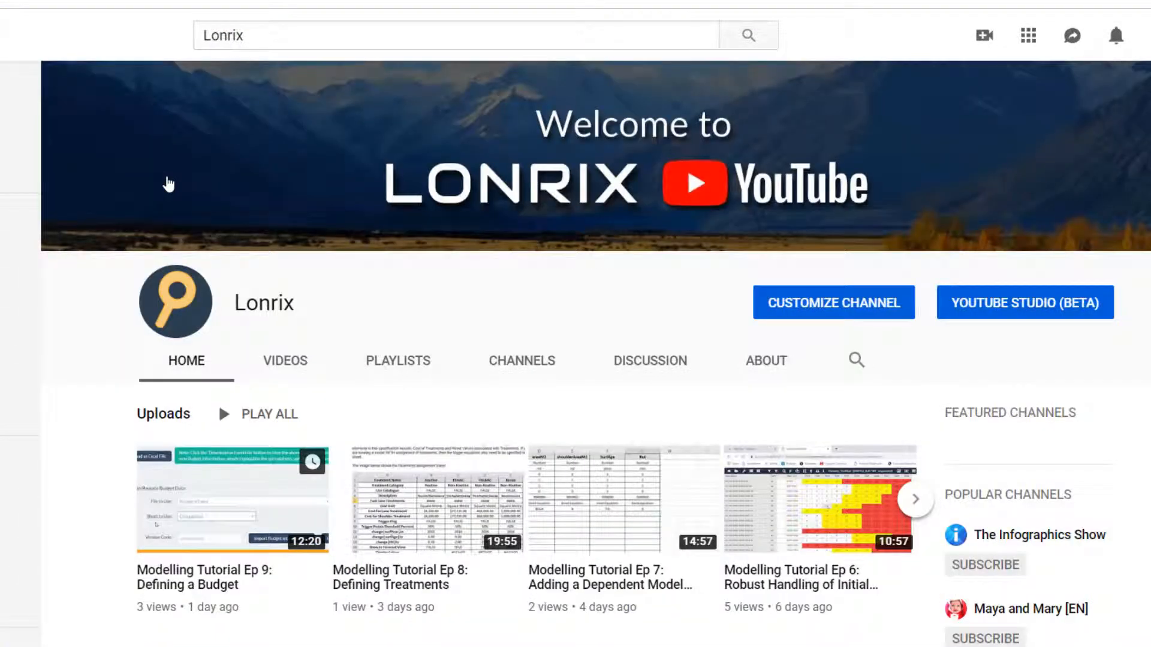
{"action": "left_click", "coordinate": [290, 366]}
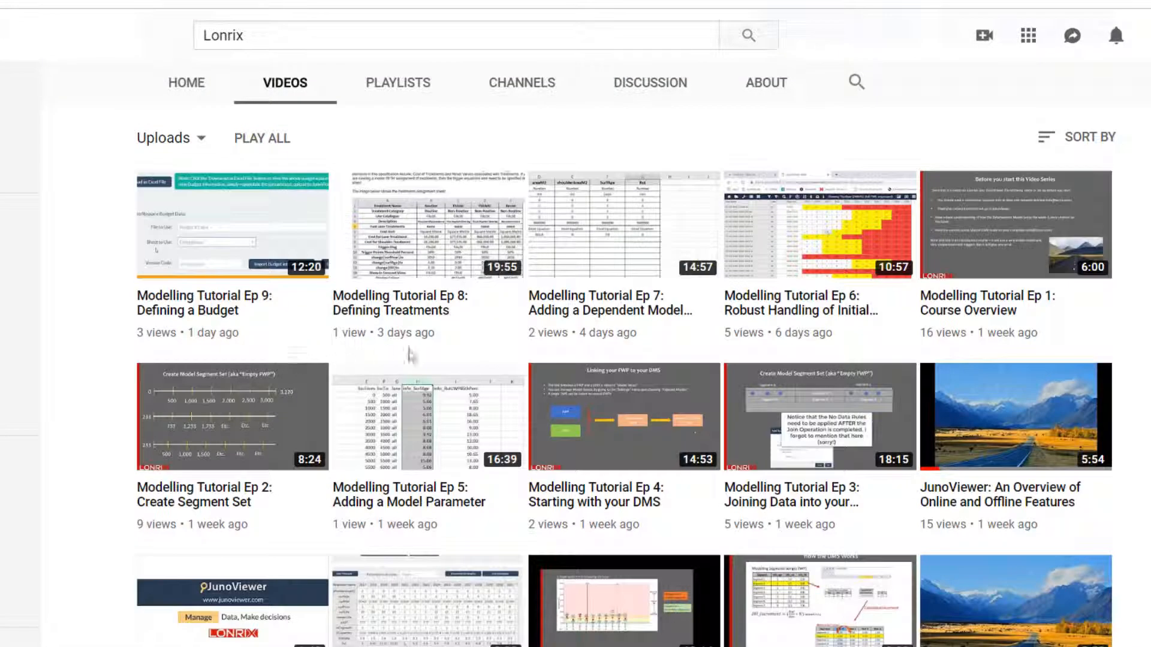
{"action": "scroll", "coordinate": [468, 411], "scroll_direction": "down", "scroll_amount": 5}
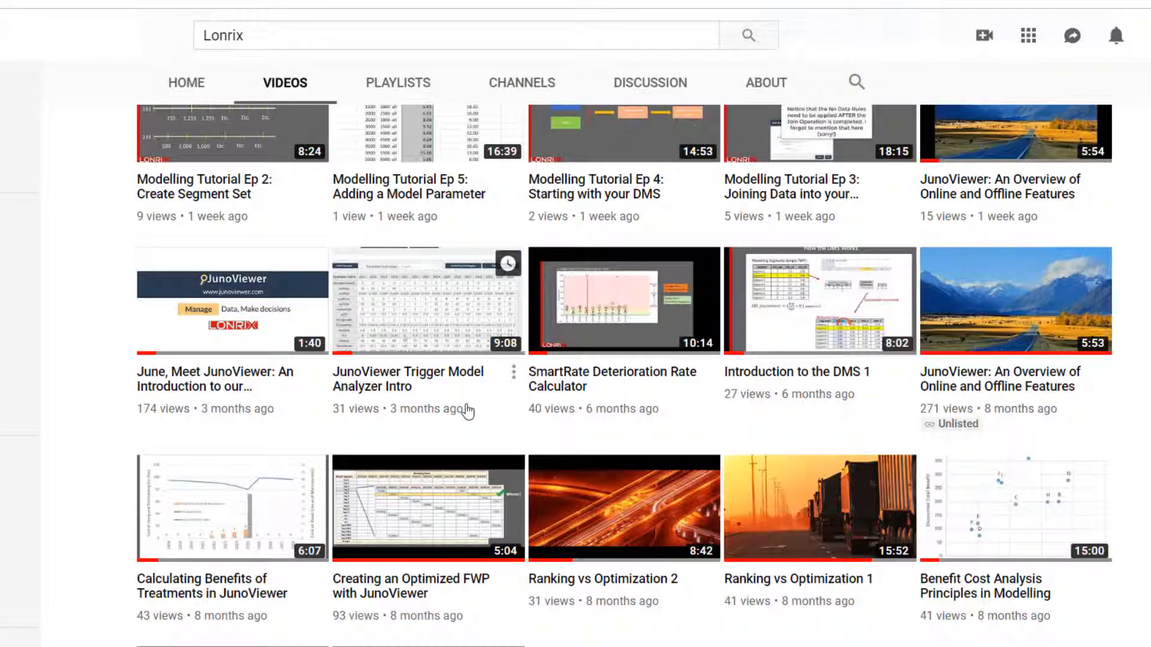